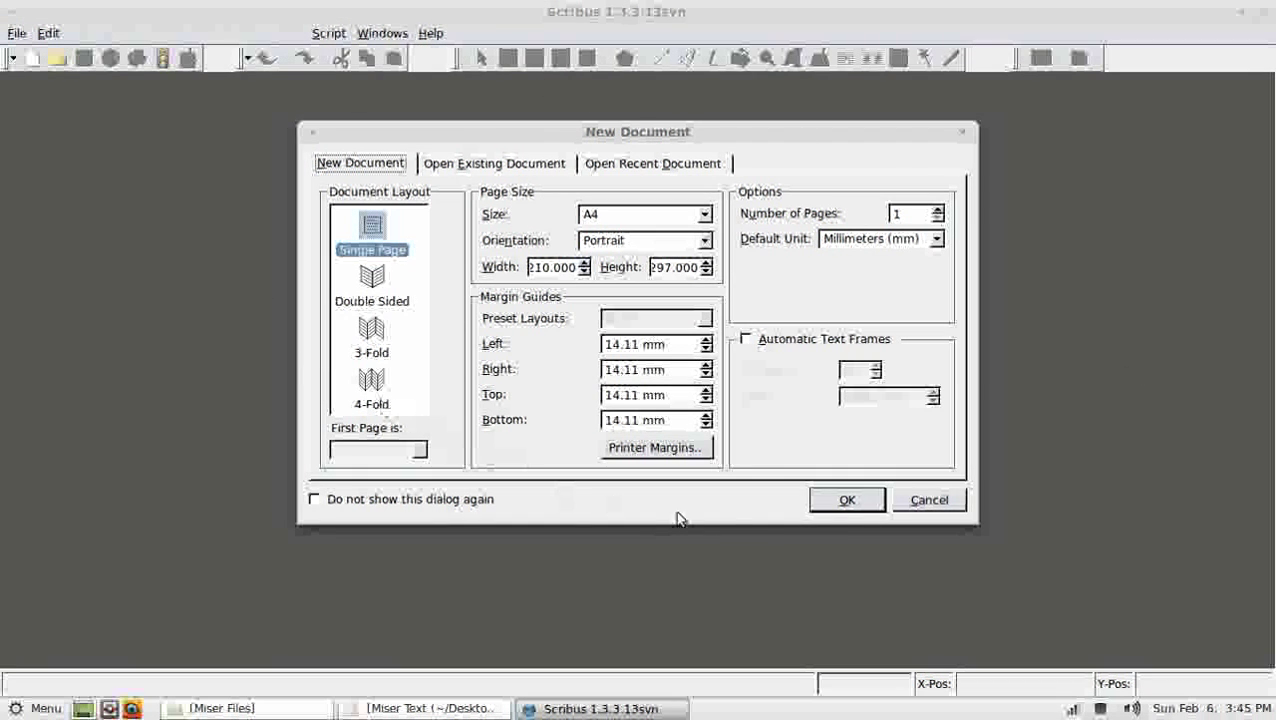
# Step: Create the blank A4 Document-1 and look over the View menu's grid and guide options
pyautogui.click(845, 503)
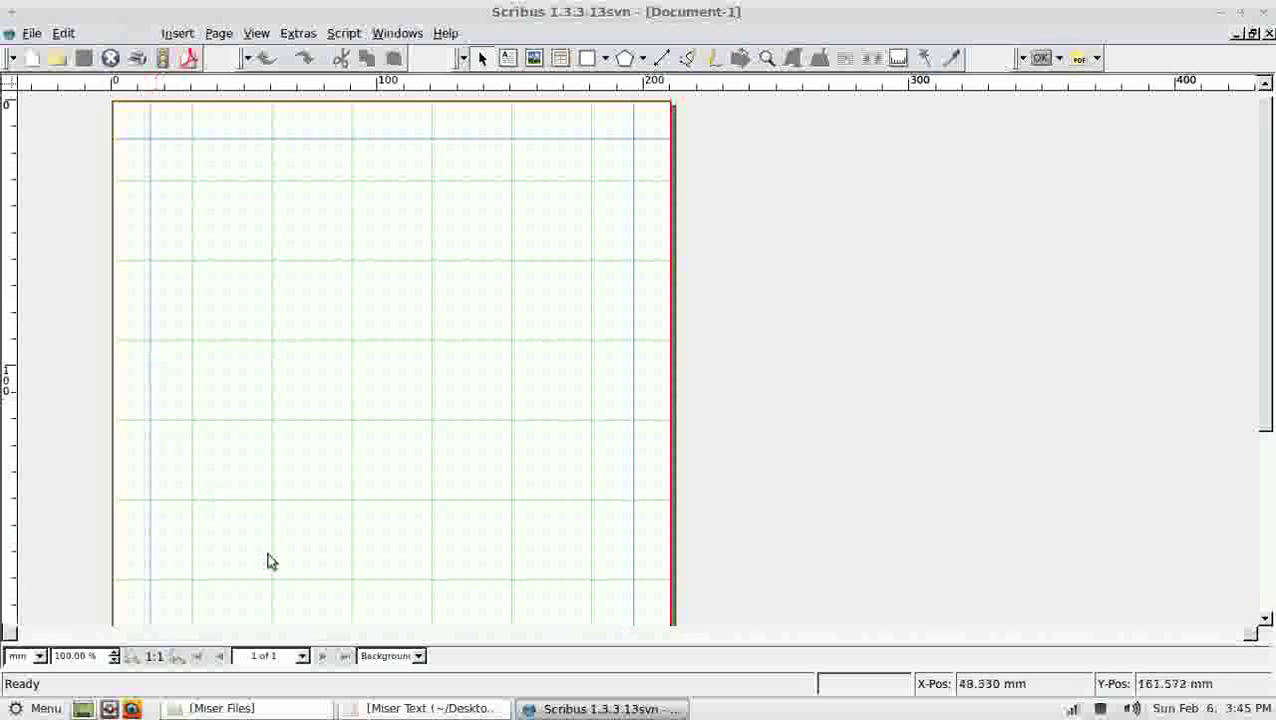
pyautogui.click(254, 36)
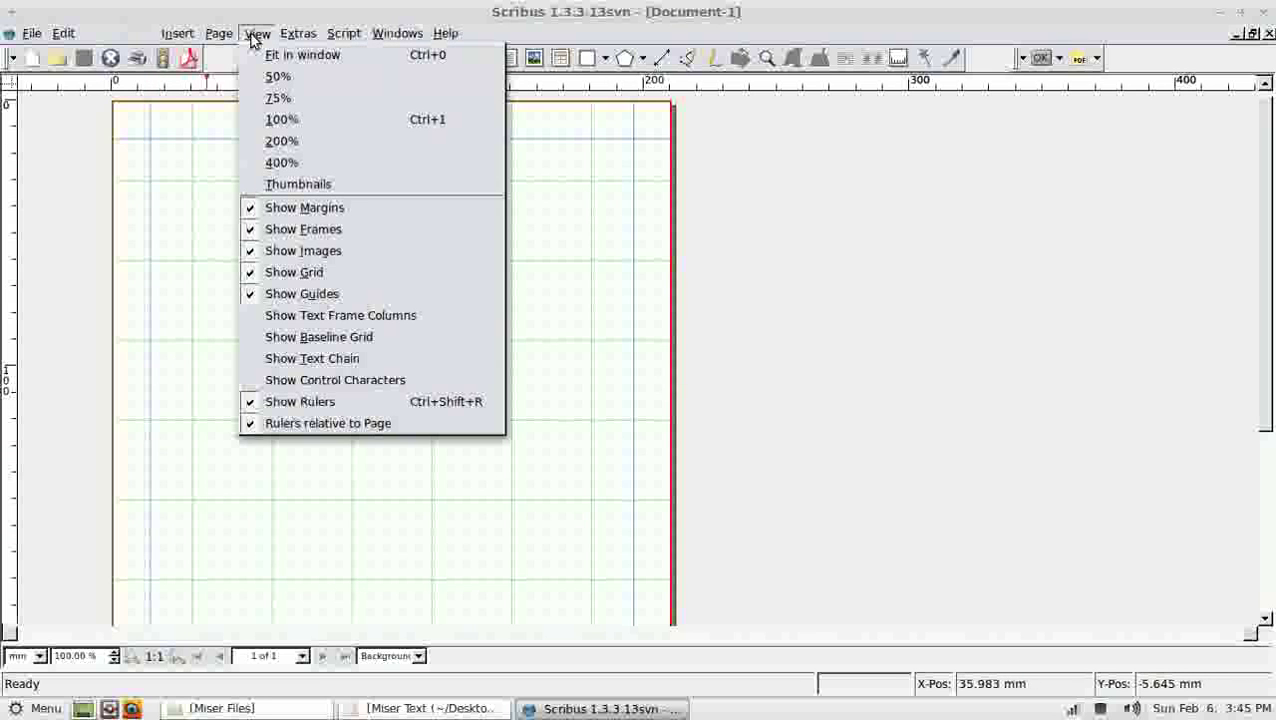
pyautogui.click(705, 236)
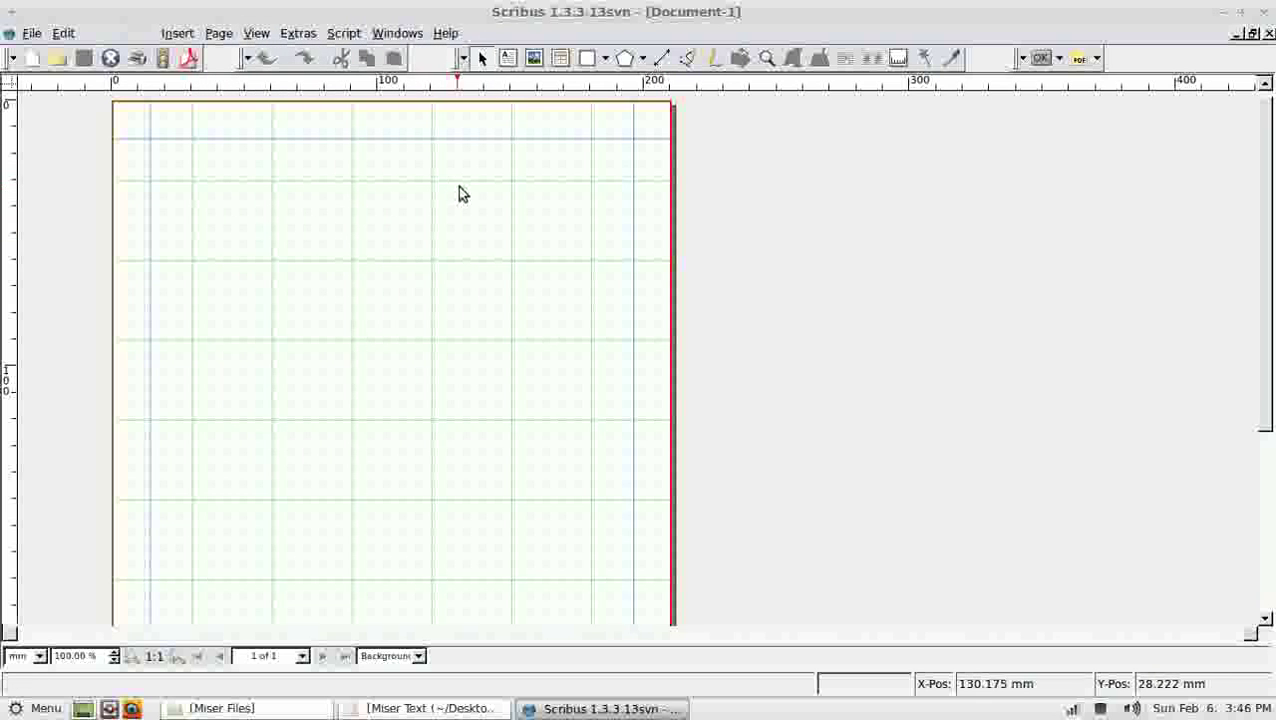
# Step: Draw a full-width heading text frame across the top margins
pyautogui.click(509, 60)
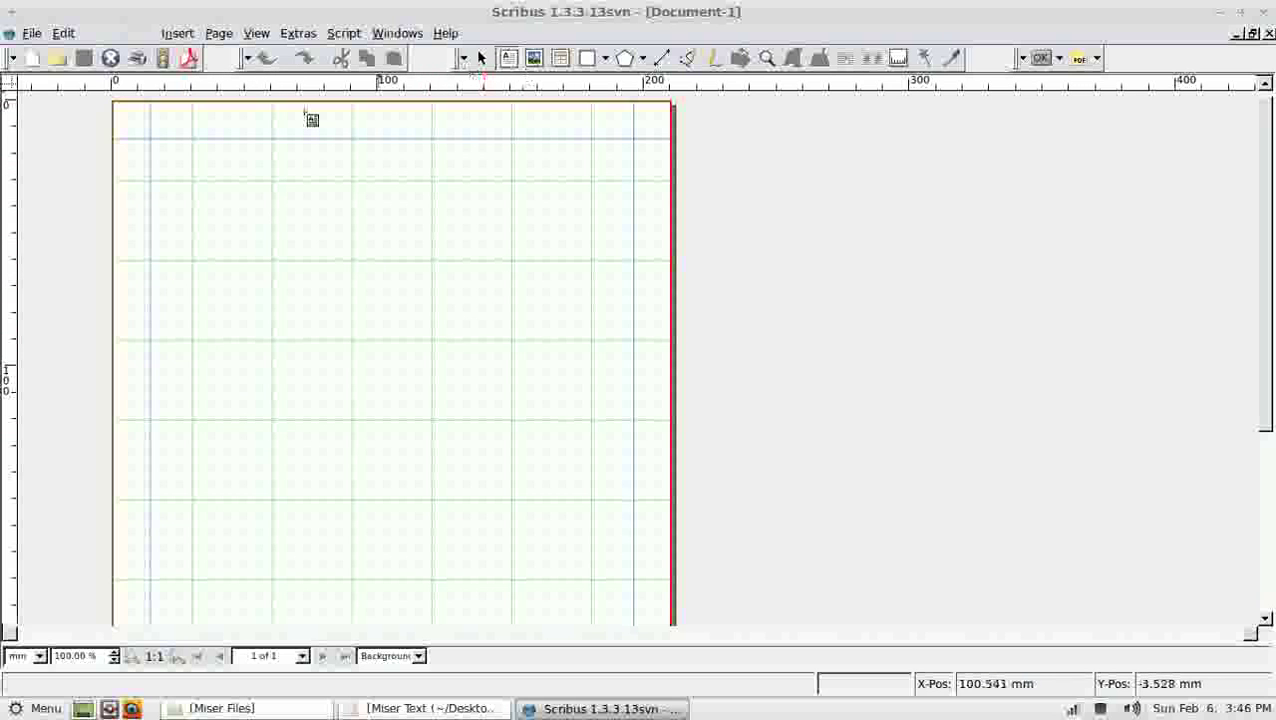
pyautogui.click(152, 140)
pyautogui.moveTo(152, 140); pyautogui.dragTo(633, 213)
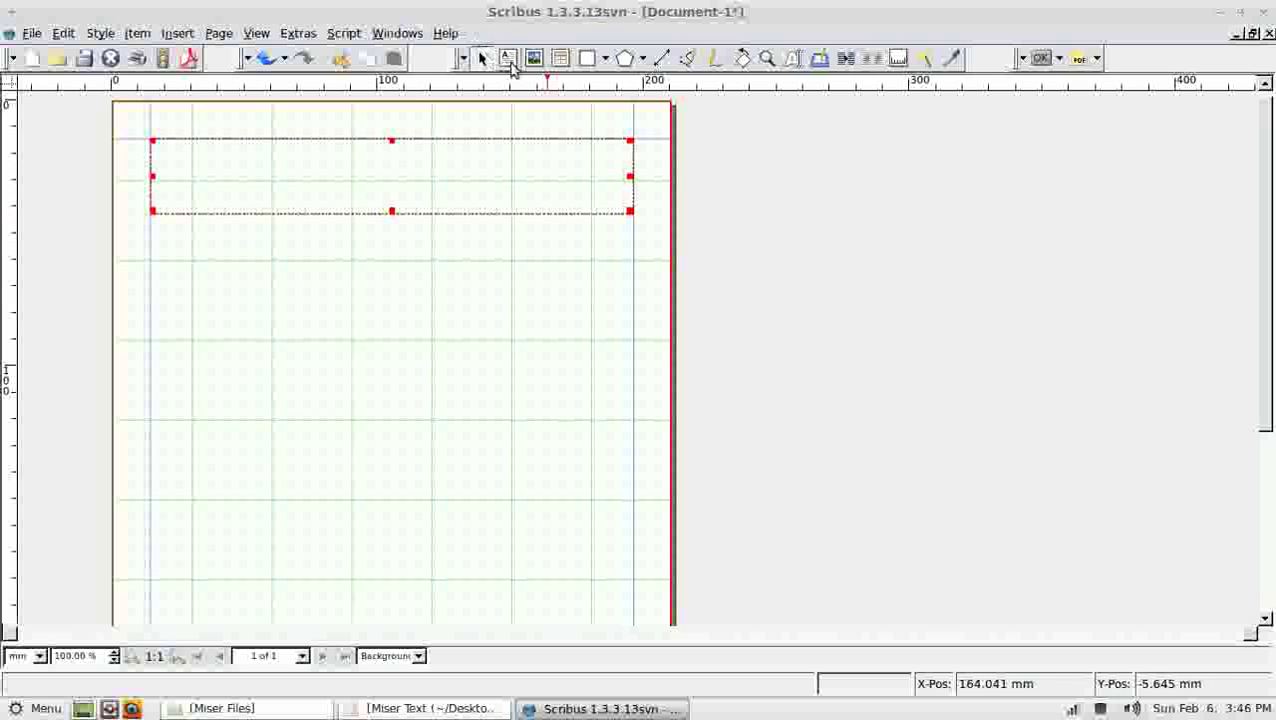
# Step: Draw two side-by-side column text frames below the heading and extend both to the bottom margin
pyautogui.click(509, 57)
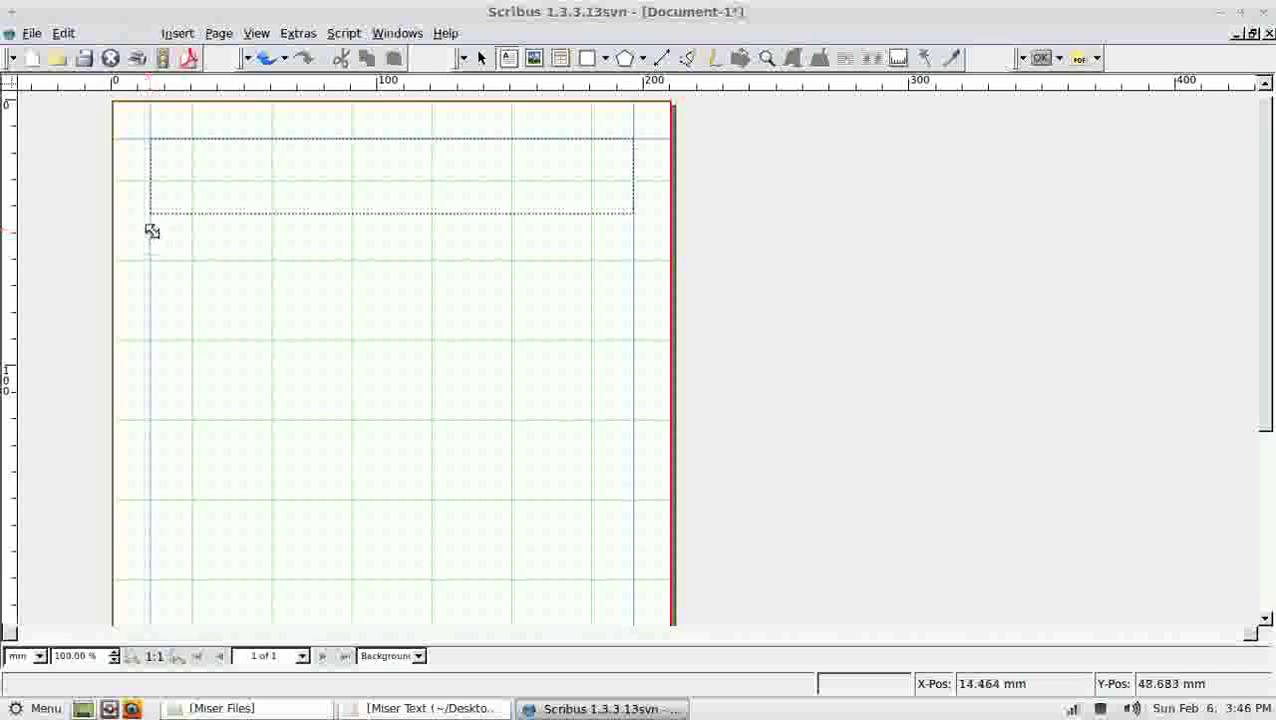
pyautogui.moveTo(150, 230); pyautogui.dragTo(389, 578)
pyautogui.click(508, 58)
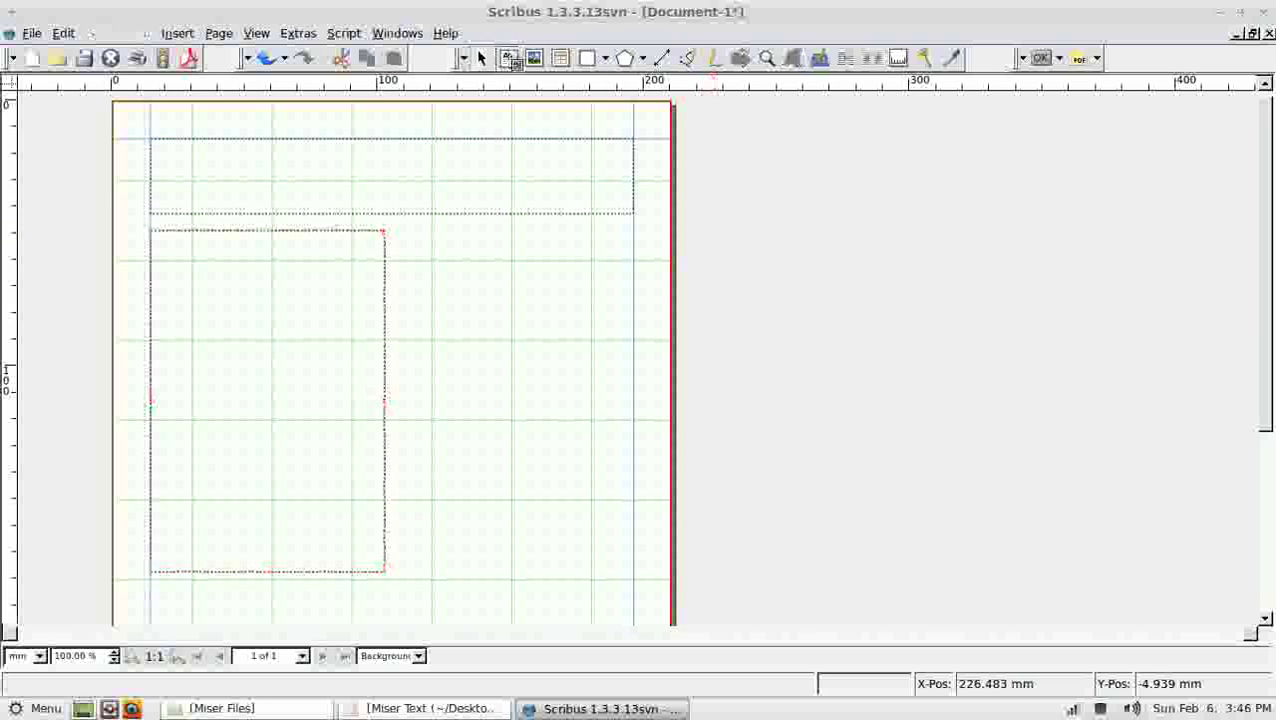
pyautogui.moveTo(400, 230); pyautogui.dragTo(632, 580)
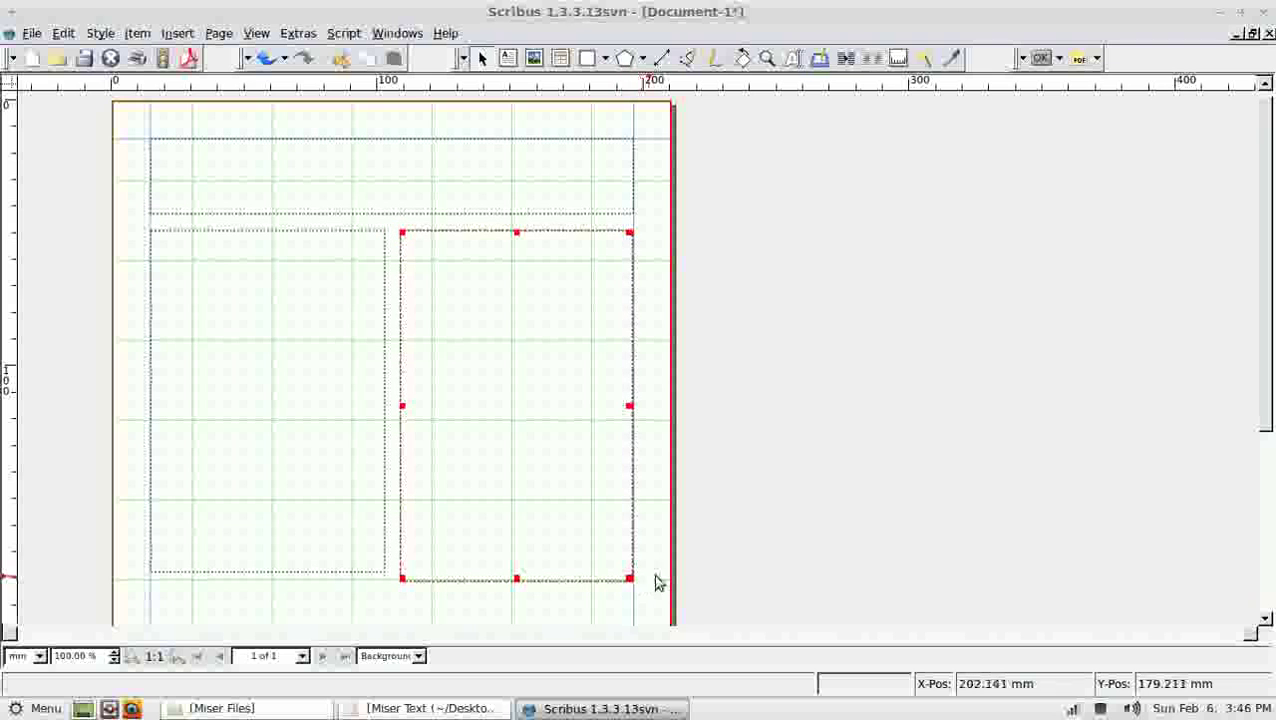
pyautogui.scroll(-3, 1260, 307)
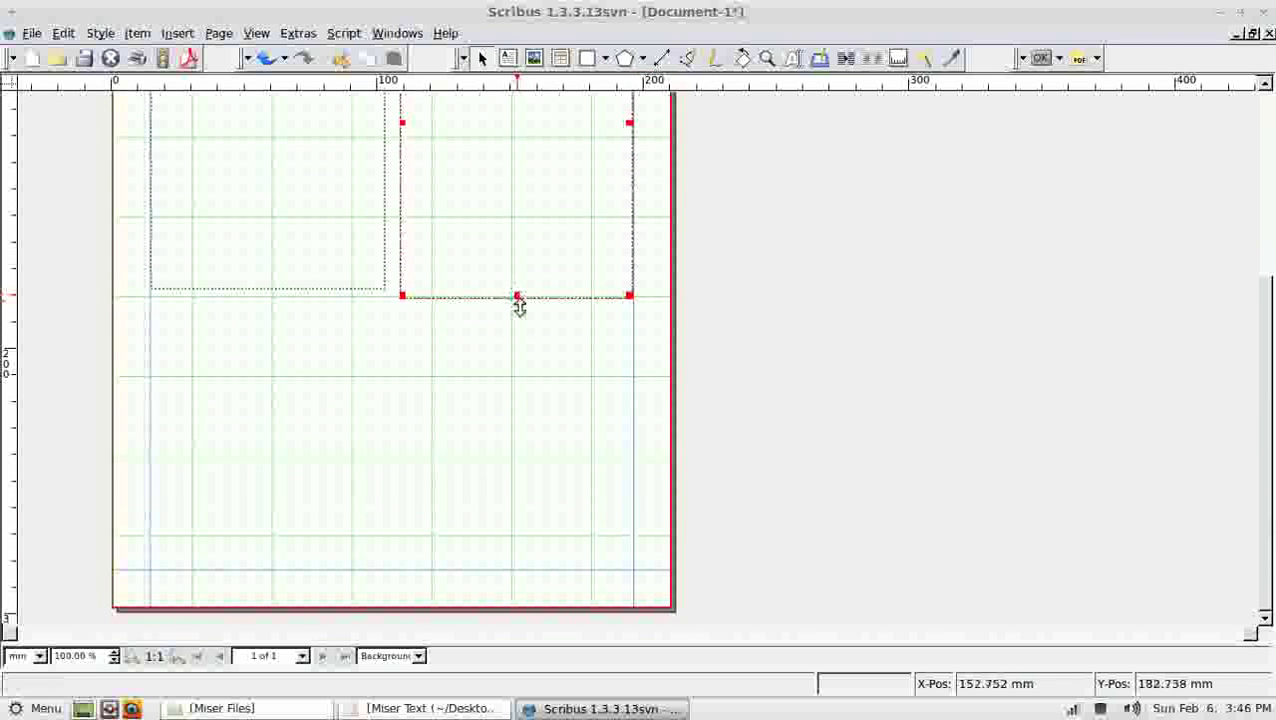
pyautogui.moveTo(517, 298); pyautogui.dragTo(531, 570)
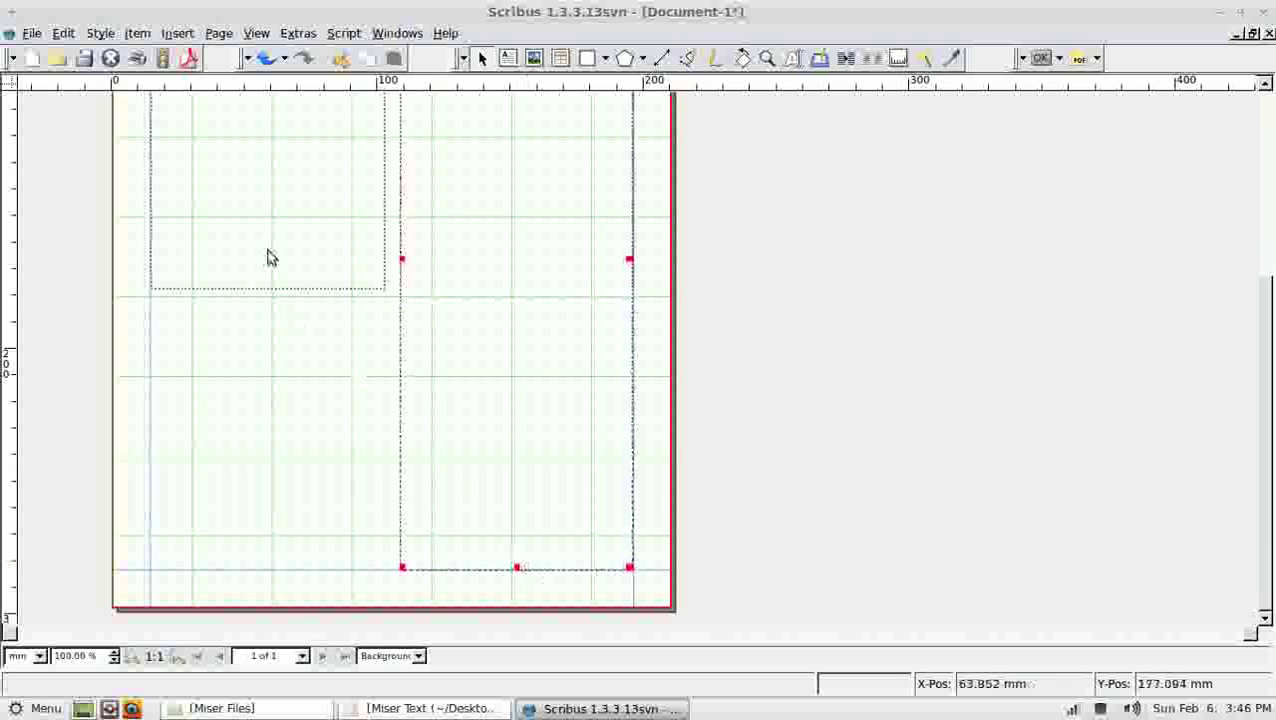
pyautogui.click(270, 287)
pyautogui.moveTo(270, 287); pyautogui.dragTo(272, 564)
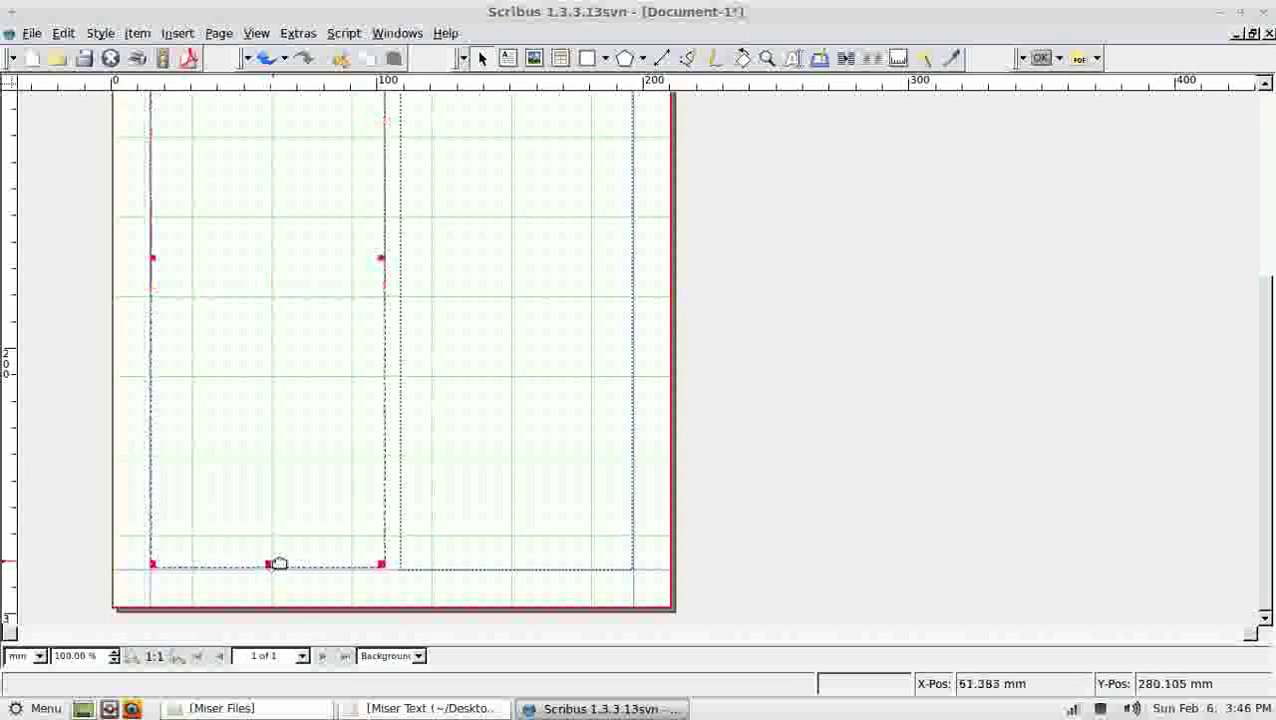
pyautogui.moveTo(1267, 380); pyautogui.dragTo(1270, 178)
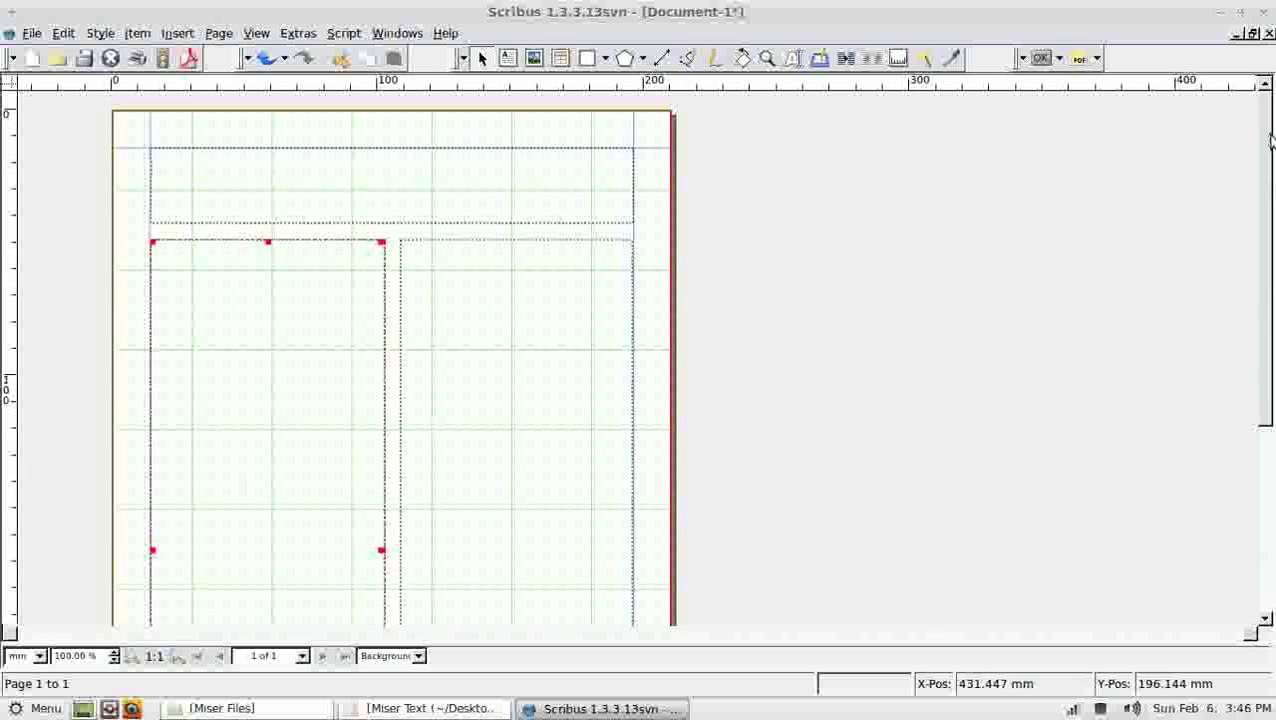
# Step: Select the heading frame, then open Miser Text from the Miser Files folder in gedit
pyautogui.click(405, 172)
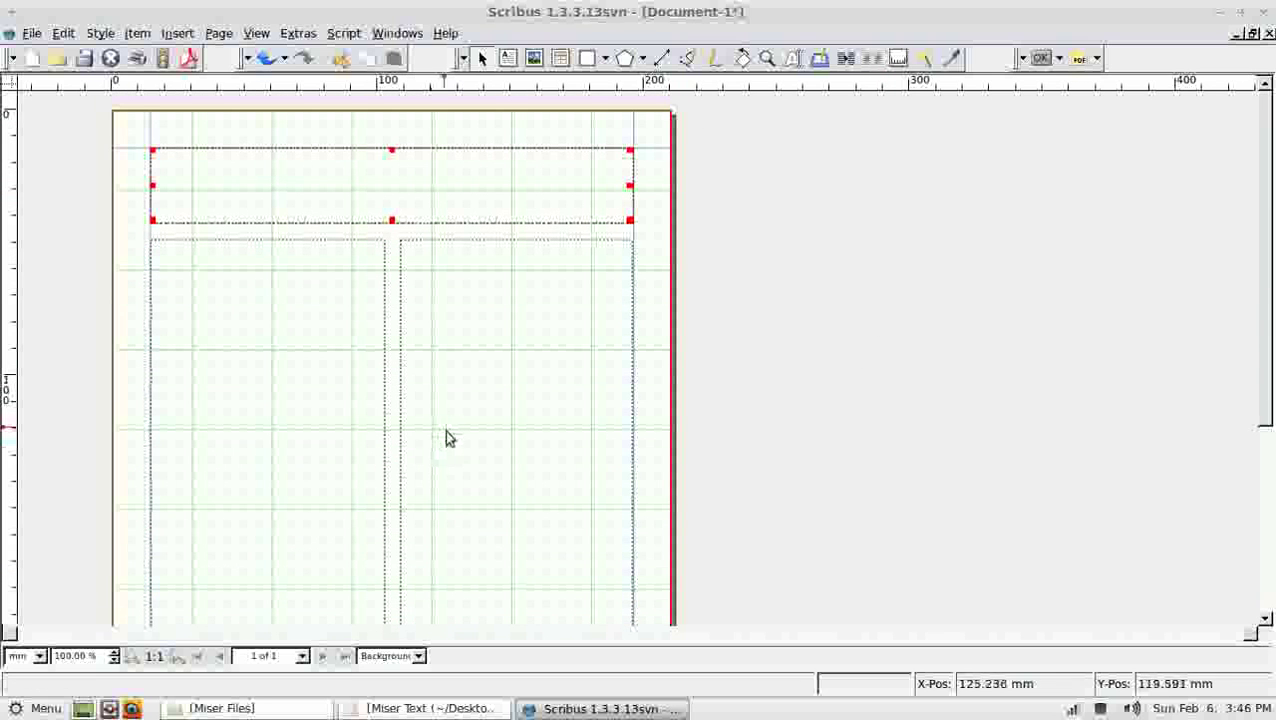
pyautogui.click(222, 709)
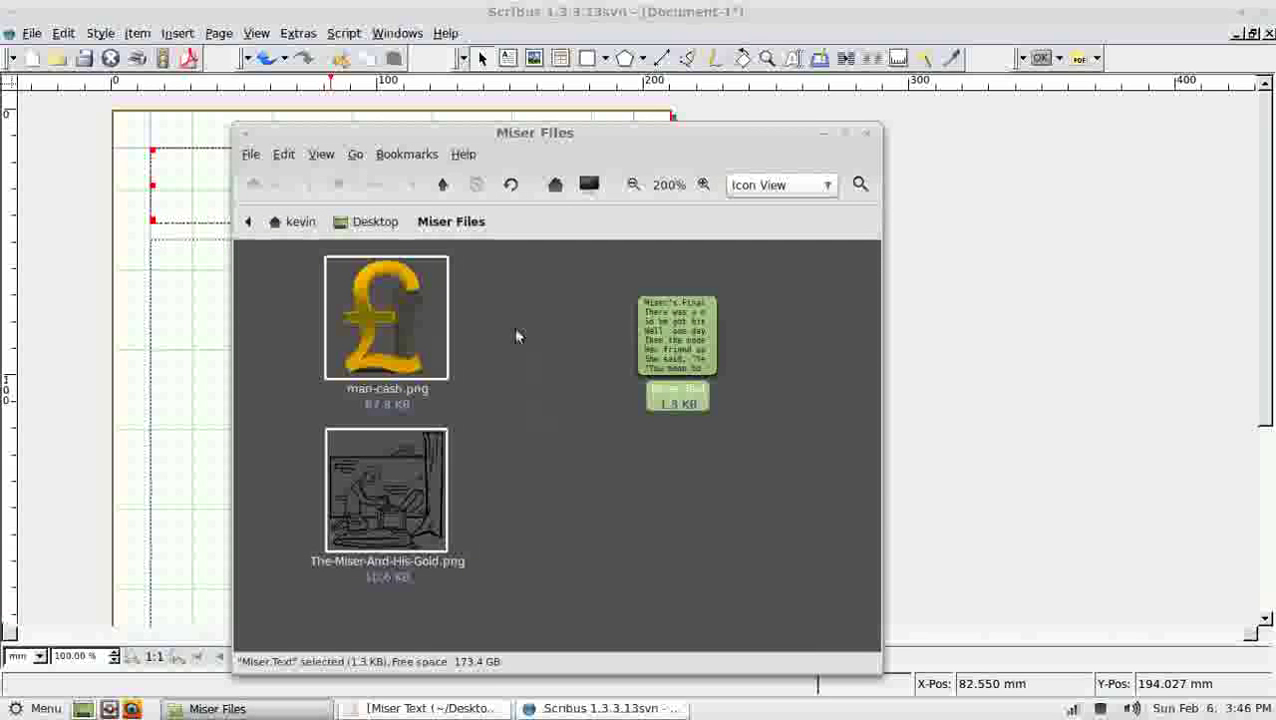
pyautogui.doubleClick(690, 335)
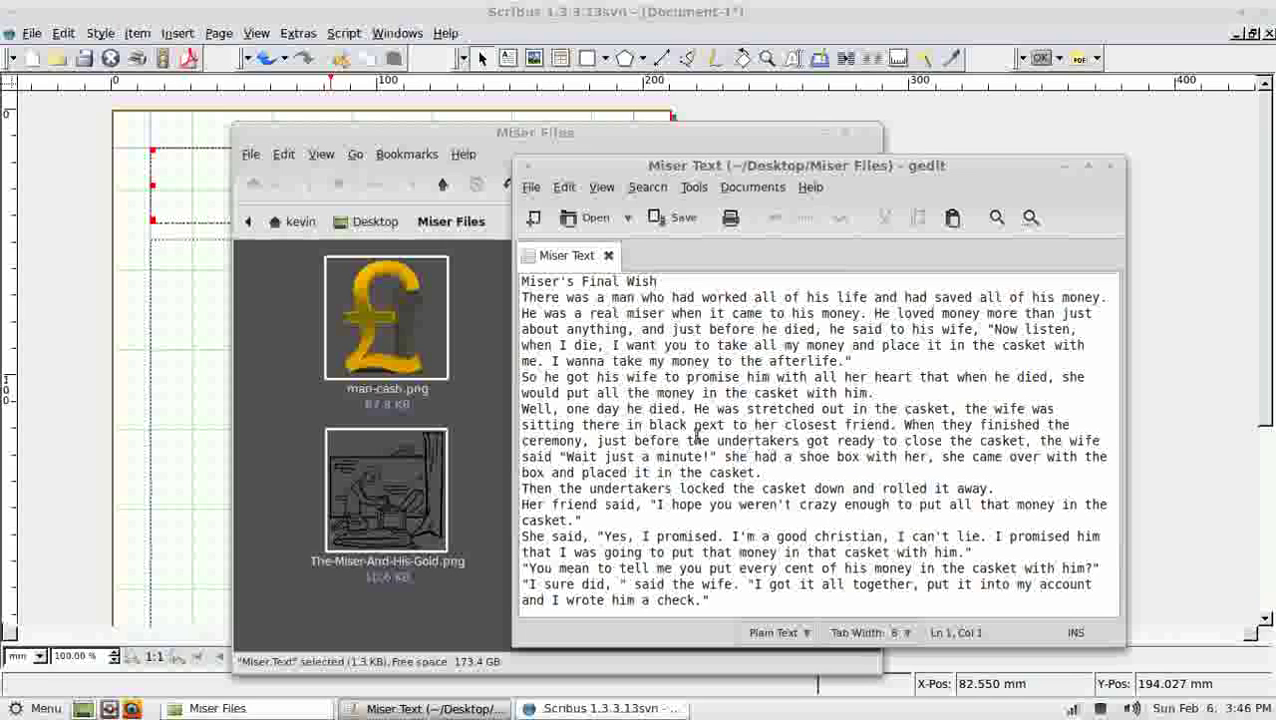
# Step: Copy the heading line 'Miser's Final Wish' in gedit and switch back to Scribus
pyautogui.click(464, 407)
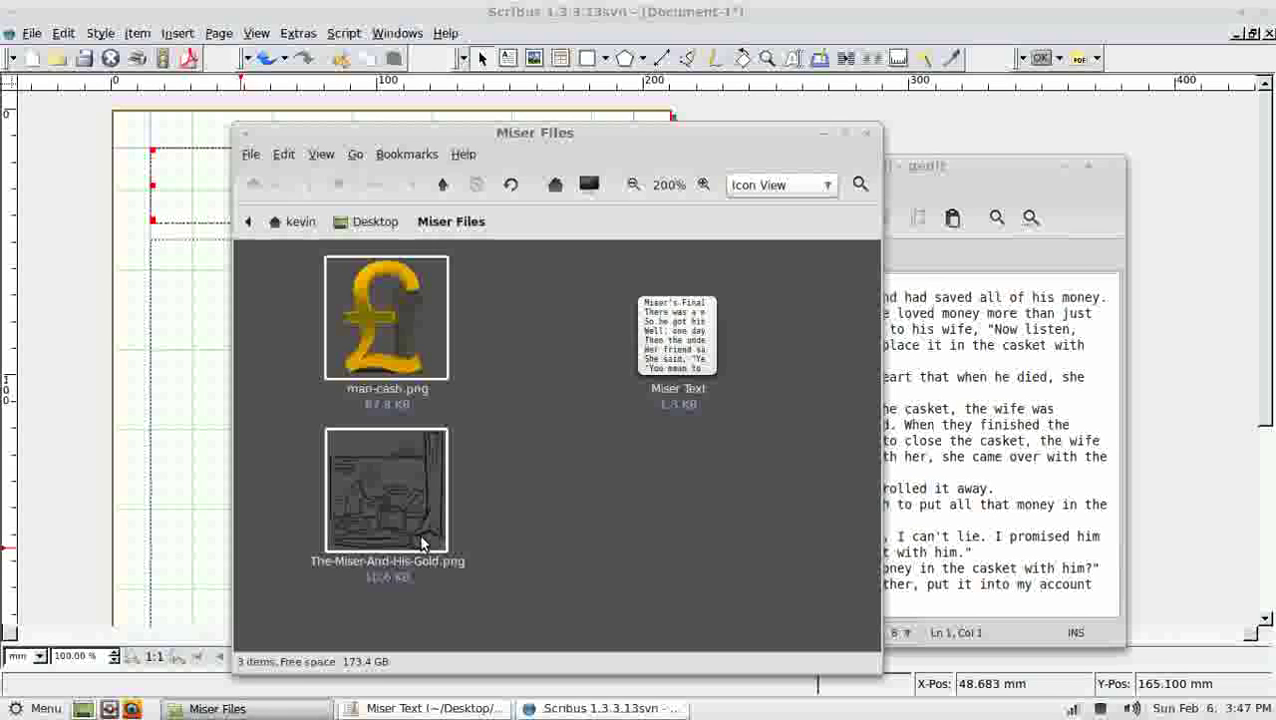
pyautogui.click(824, 136)
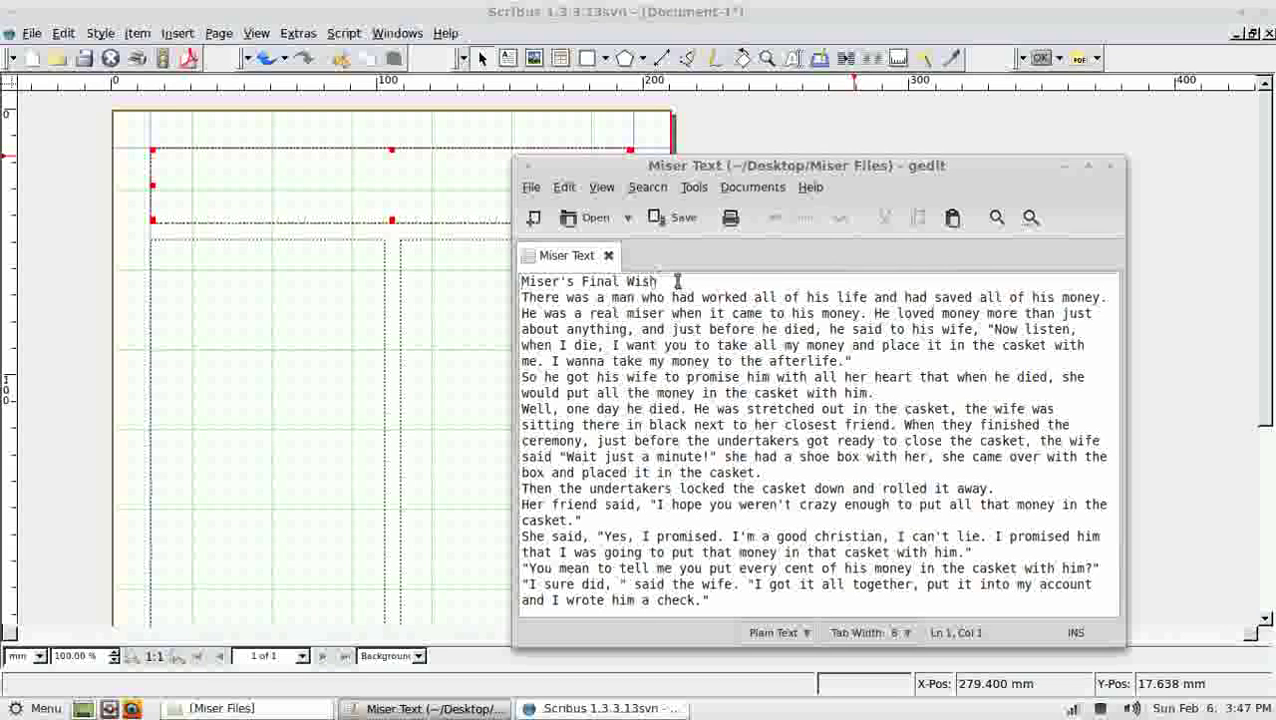
pyautogui.moveTo(677, 282); pyautogui.dragTo(490, 274)
pyautogui.hotkey('ctrl', 'c')
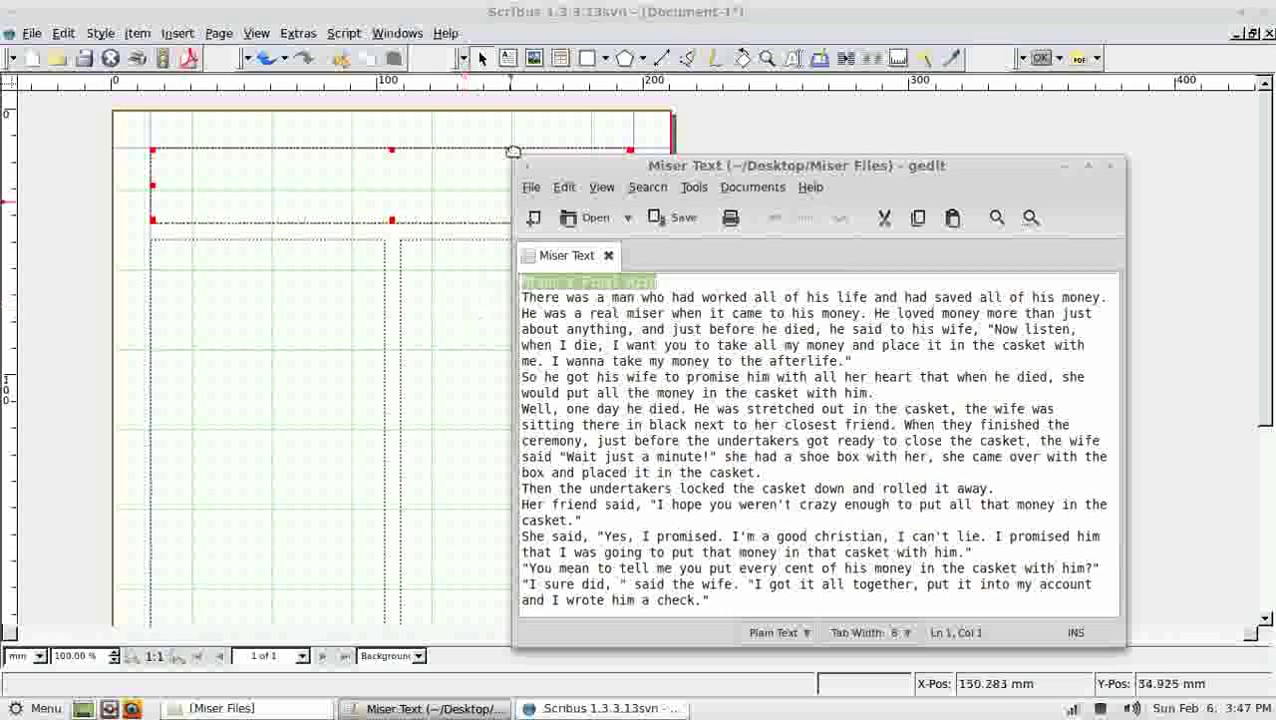
pyautogui.click(368, 193)
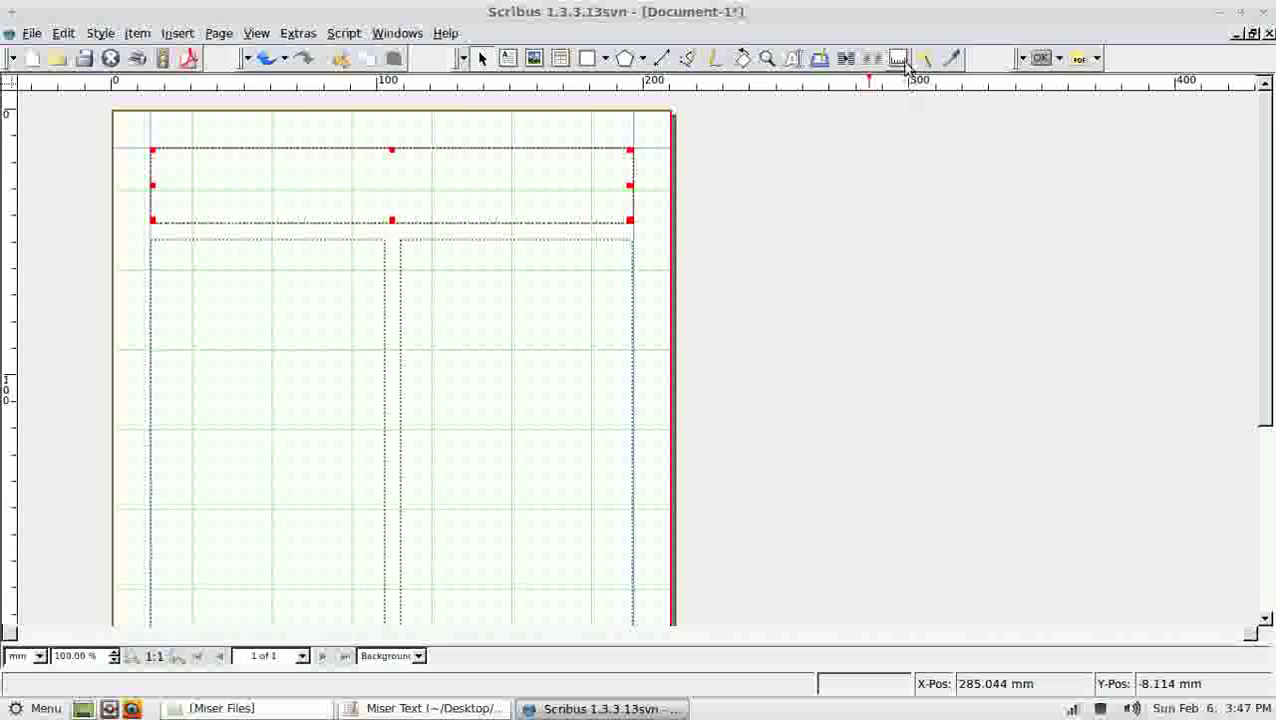
# Step: Paste 'Miser's Final Wish' into the heading frame through the Story Editor and update the frame
pyautogui.click(818, 58)
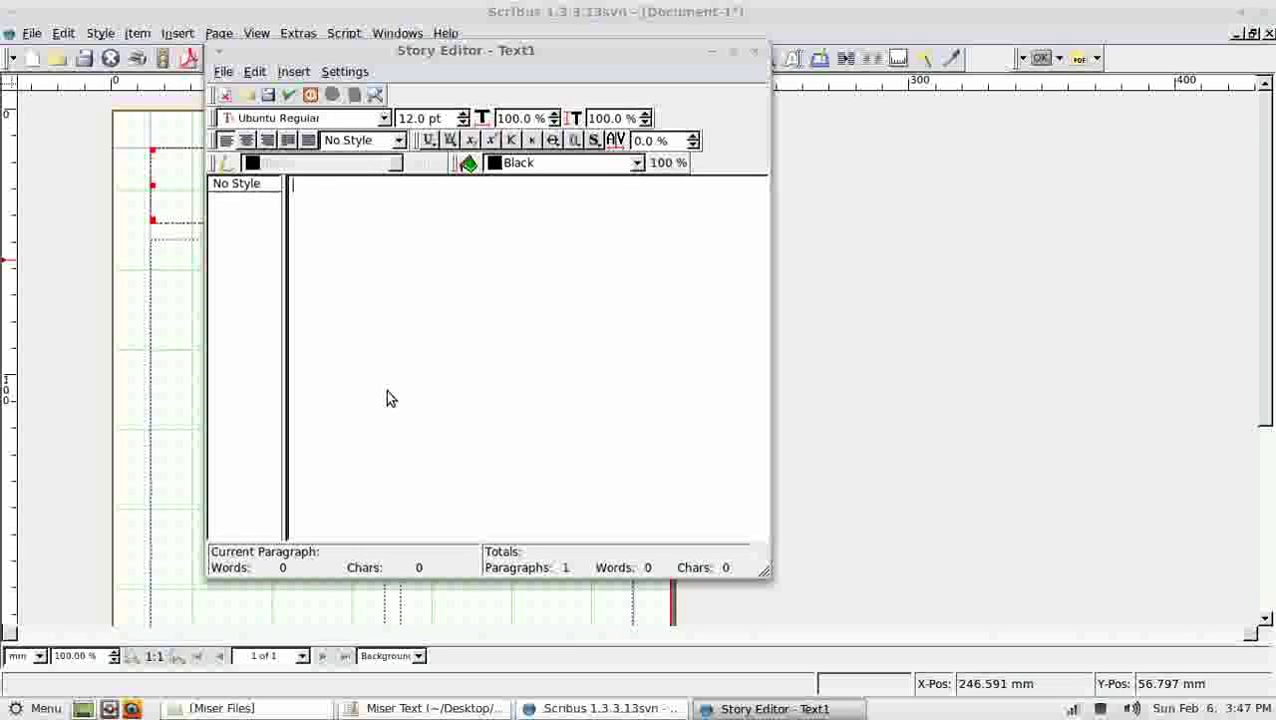
pyautogui.hotkey('ctrl', 'v')
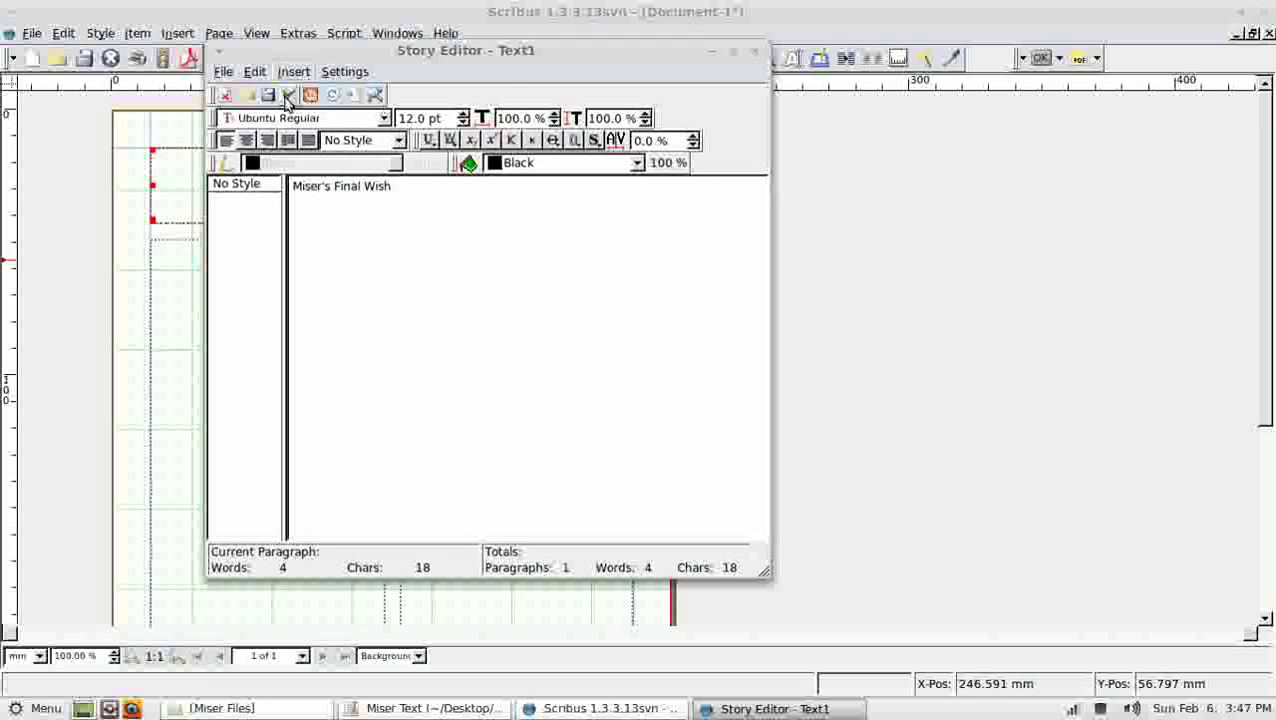
pyautogui.click(287, 100)
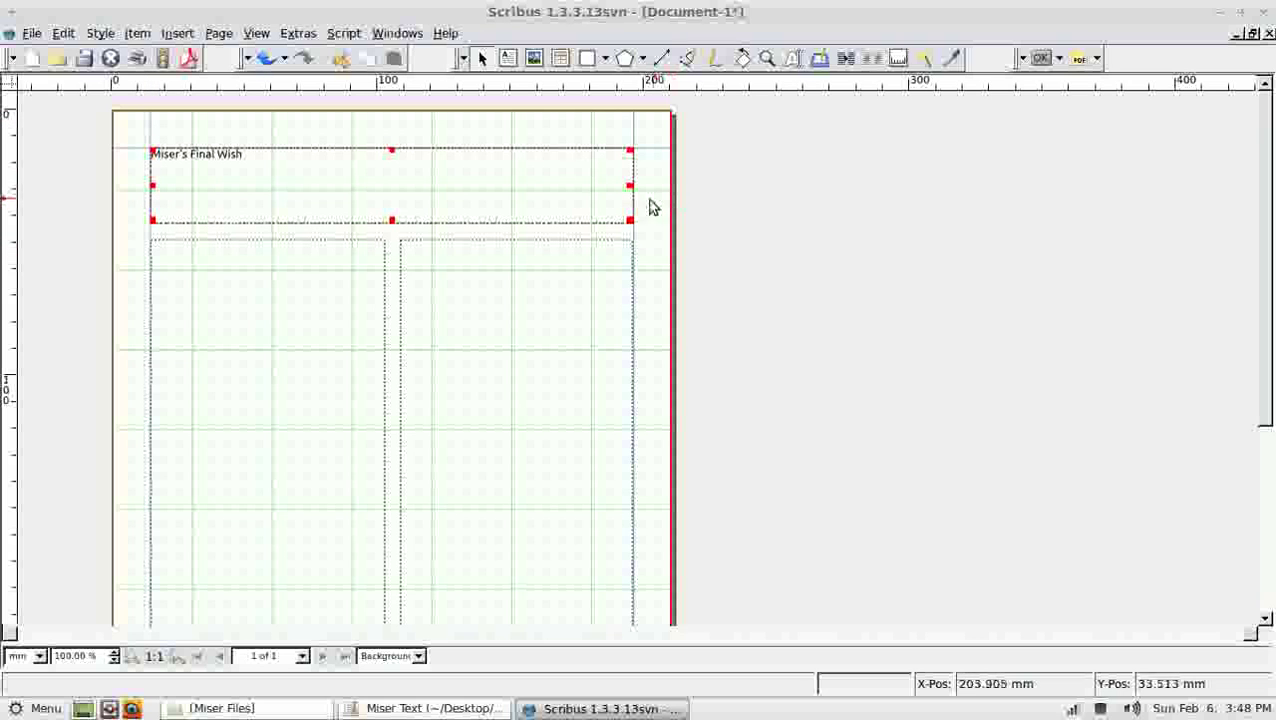
# Step: Show the Properties panel with the heading frame's text settings
pyautogui.click(398, 33)
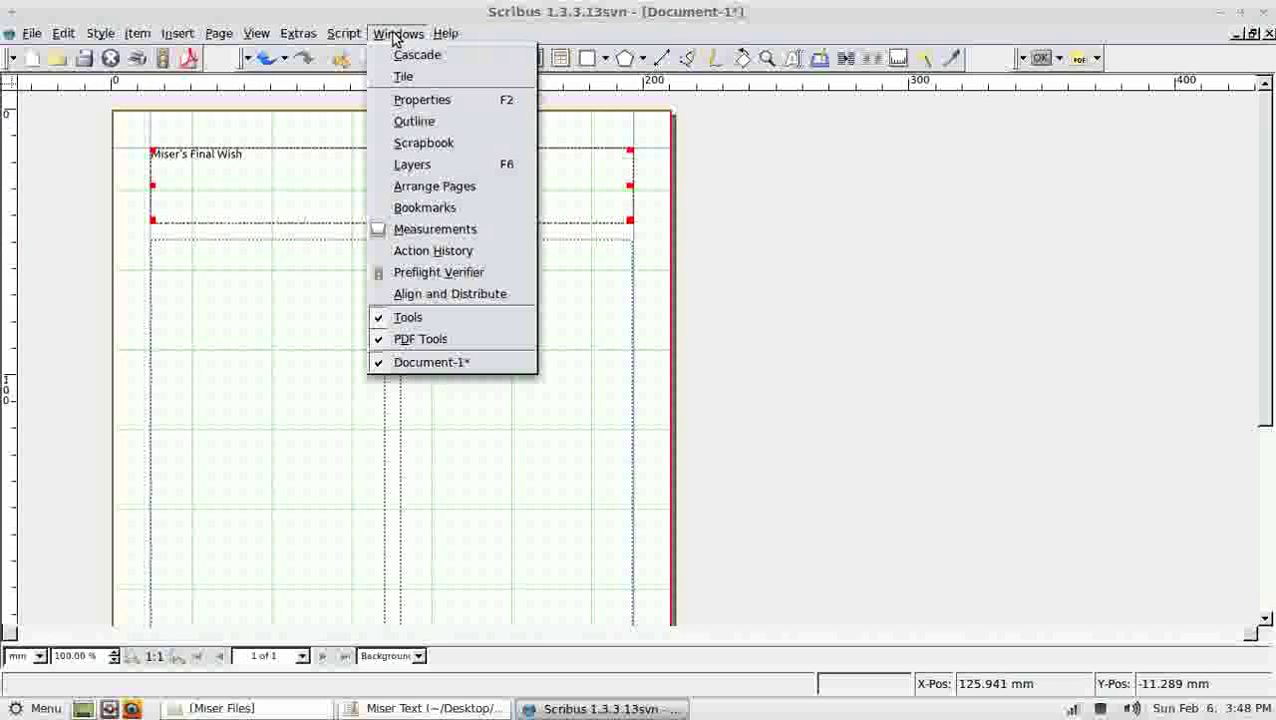
pyautogui.click(422, 104)
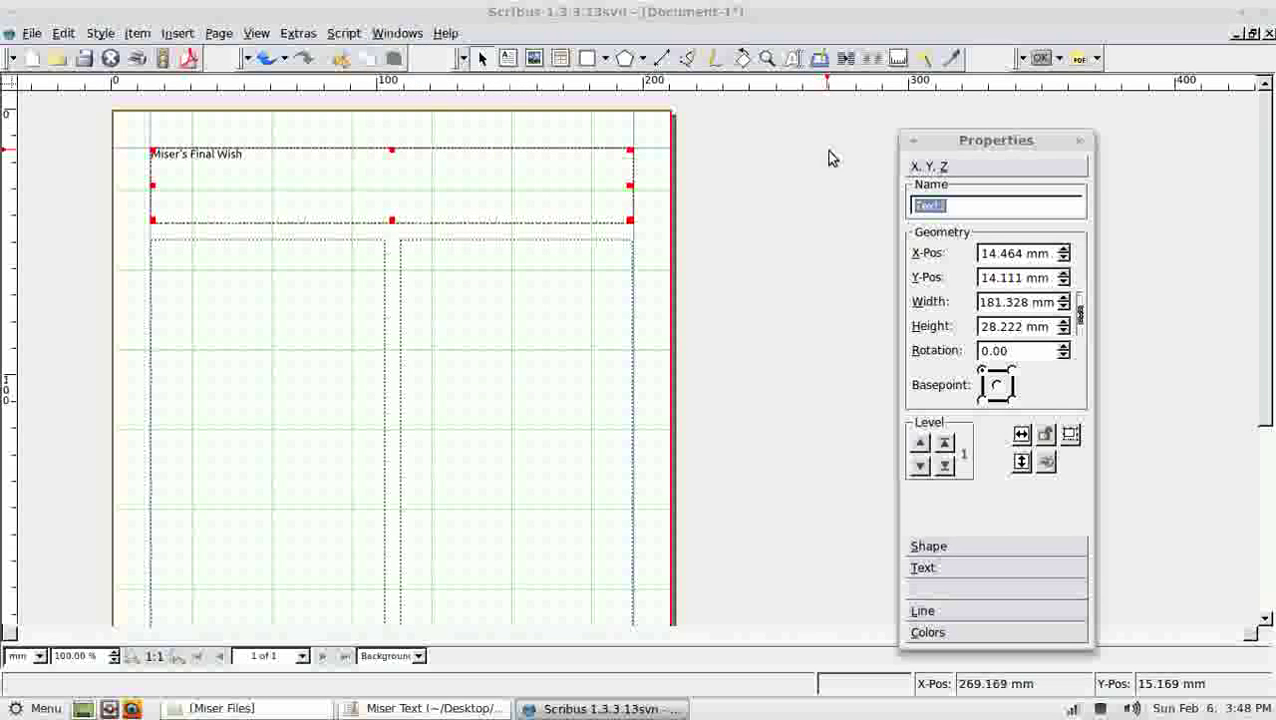
pyautogui.moveTo(943, 139); pyautogui.dragTo(931, 130)
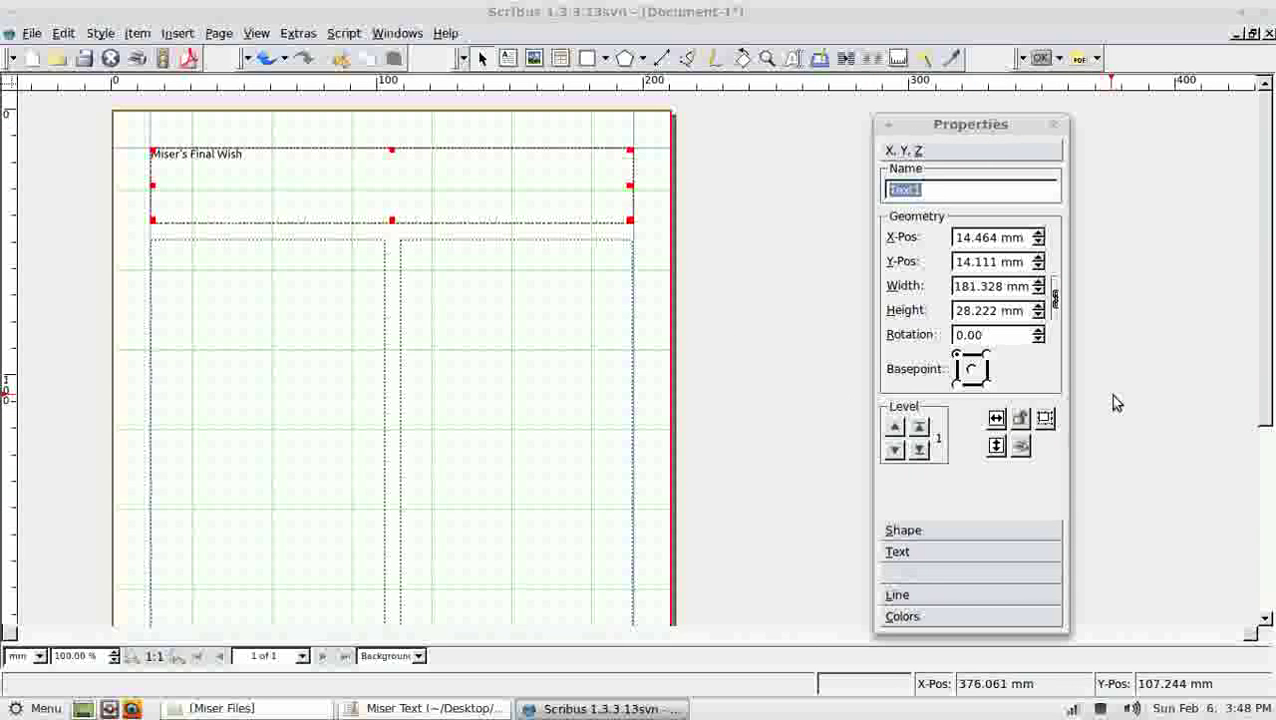
pyautogui.click(922, 555)
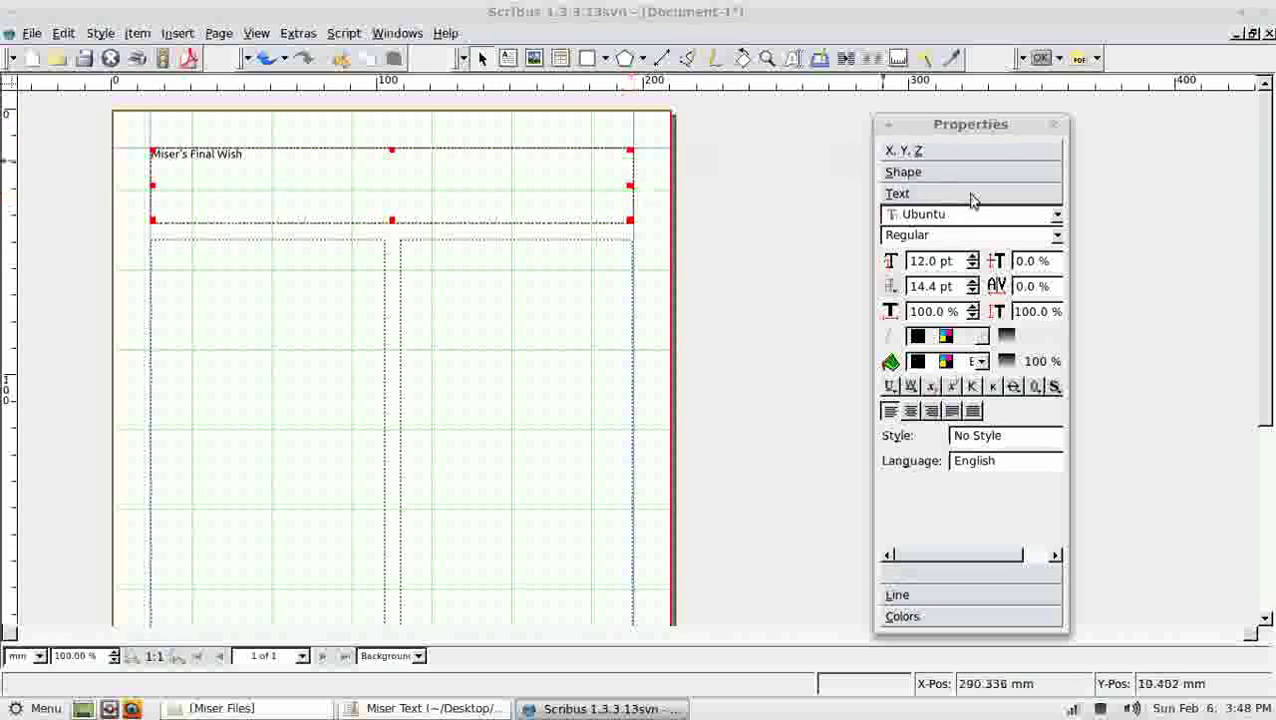
# Step: Centre the heading in its frame, enlarge it to 34 pt, and browse the font list
pyautogui.click(910, 411)
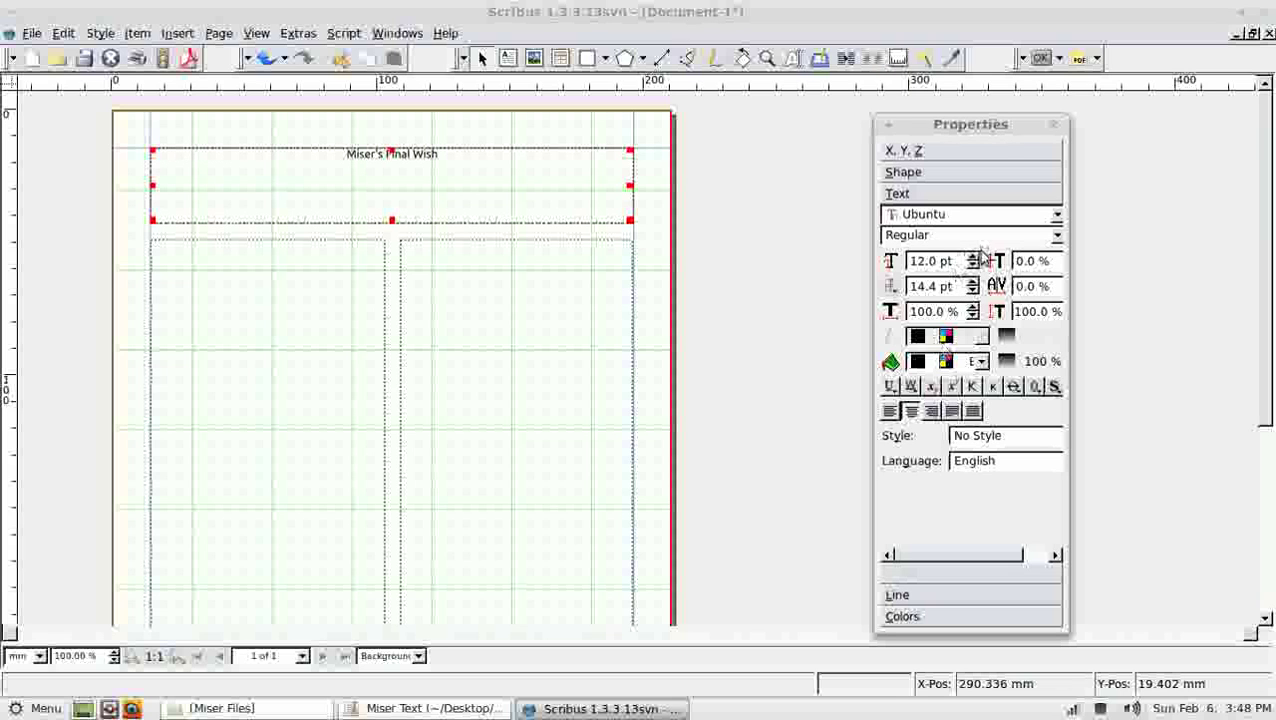
pyautogui.scroll(8, 973, 262)
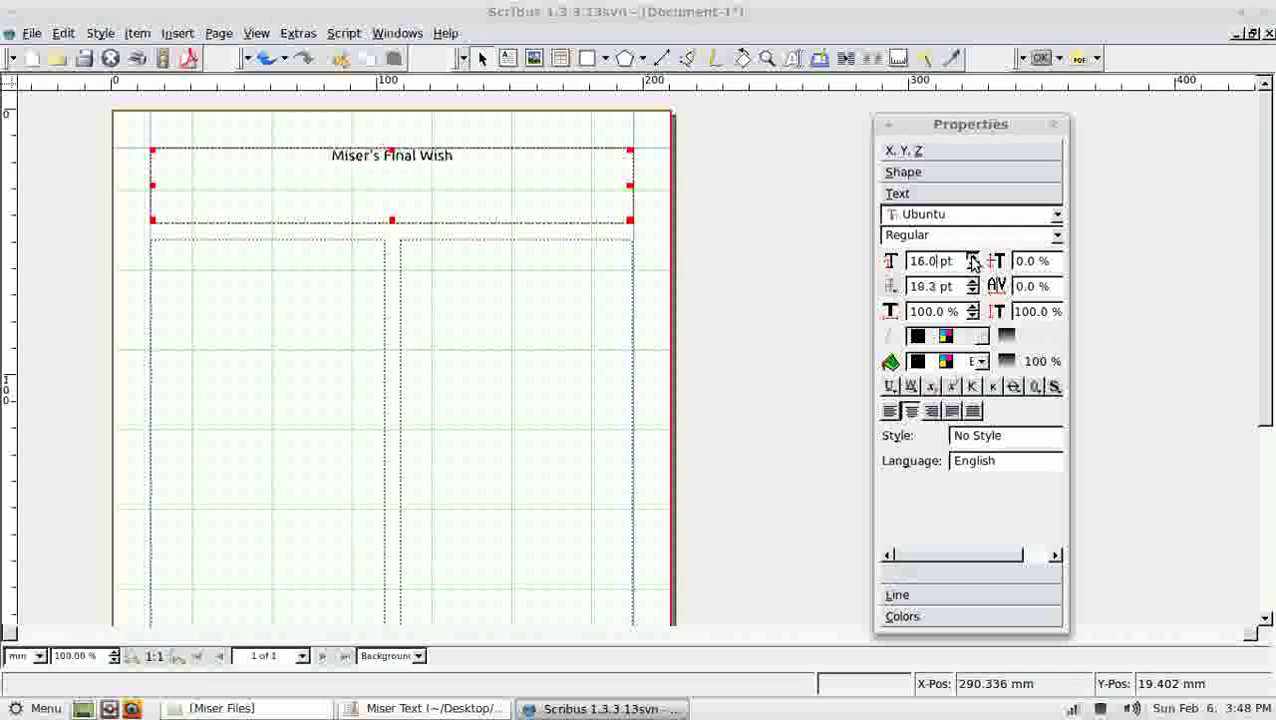
pyautogui.scroll(17, 973, 262)
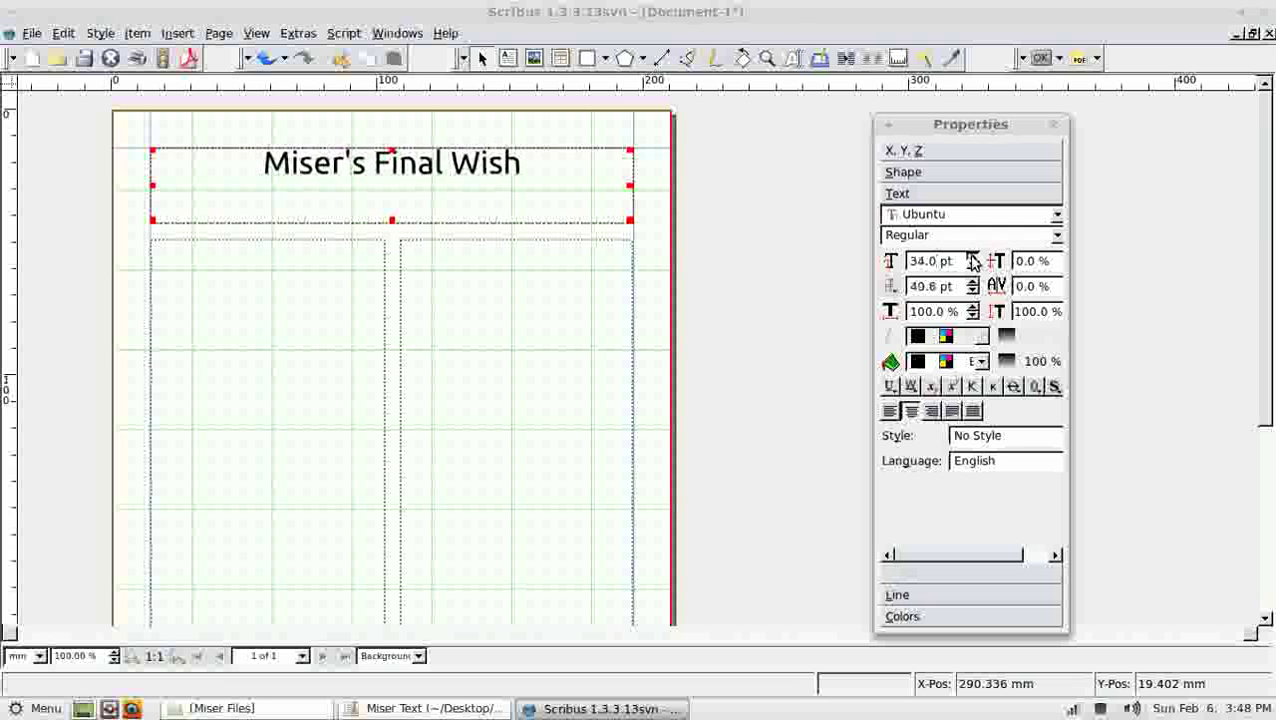
pyautogui.click(1057, 214)
pyautogui.scroll(2, 1040, 235)
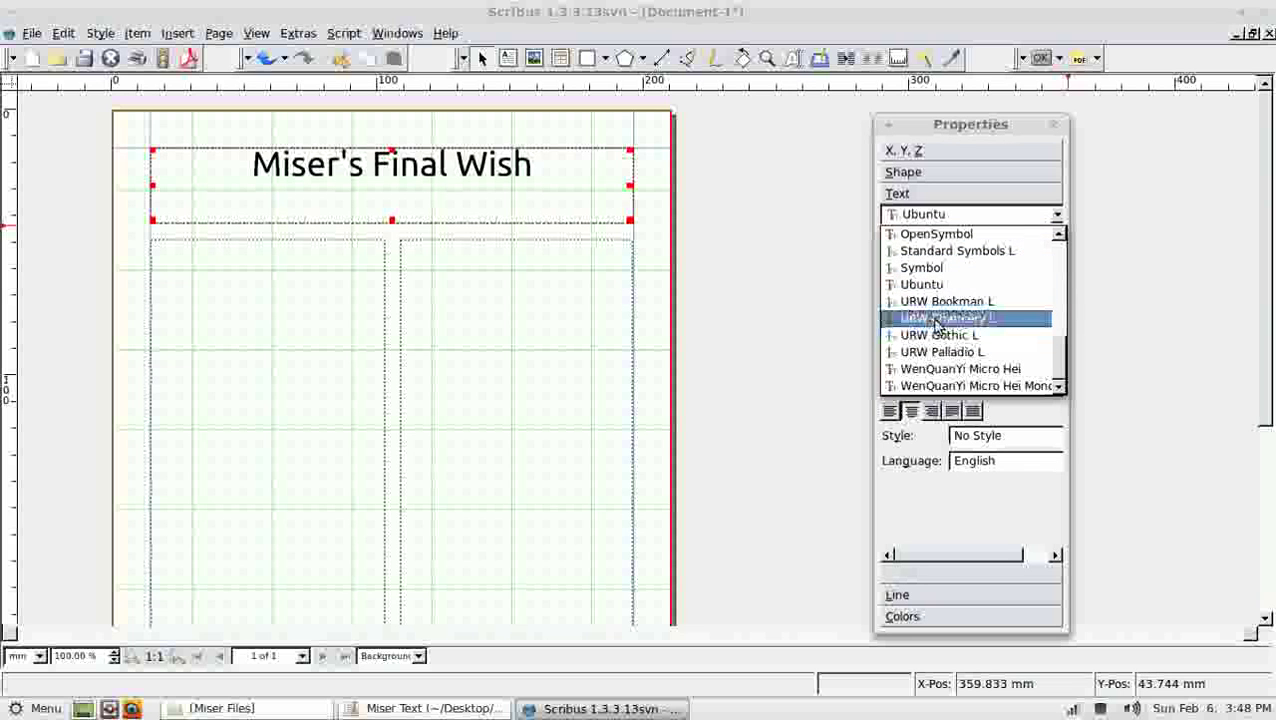
# Step: Preview the heading wording in Font Preview, browsing from Liberation Mono down through the Nimbus Mono fonts
pyautogui.click(800, 265)
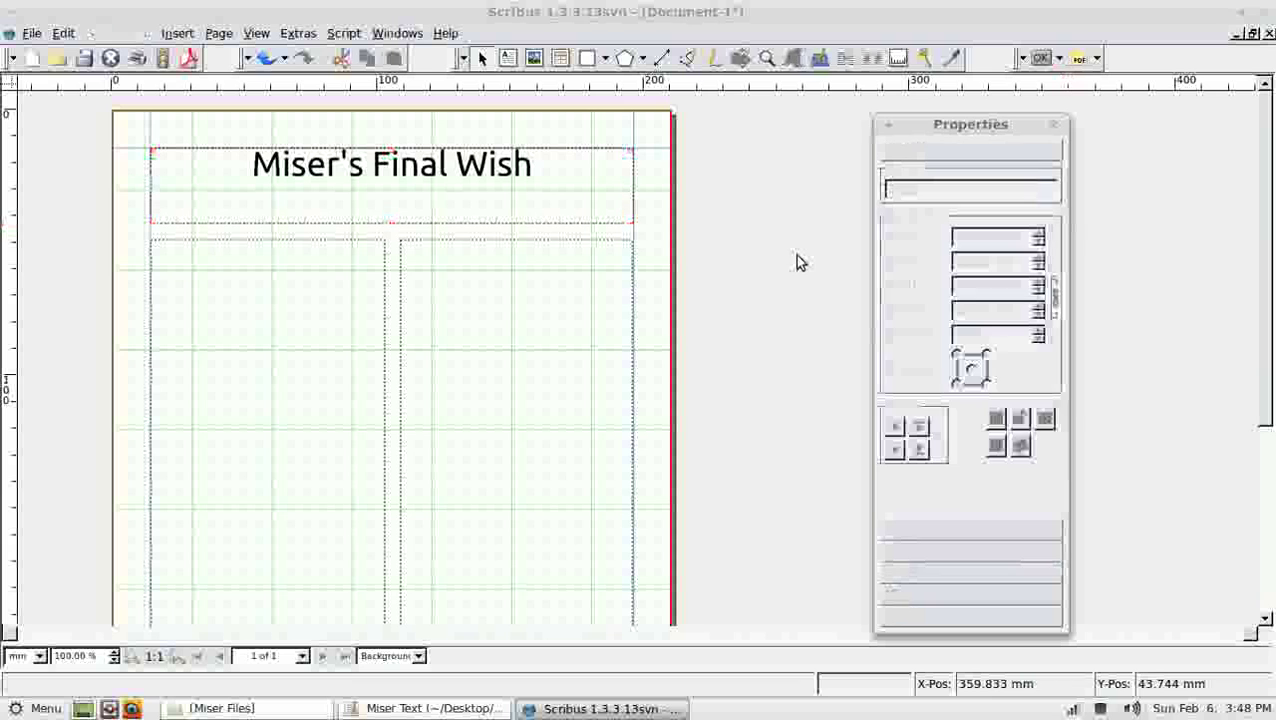
pyautogui.click(292, 34)
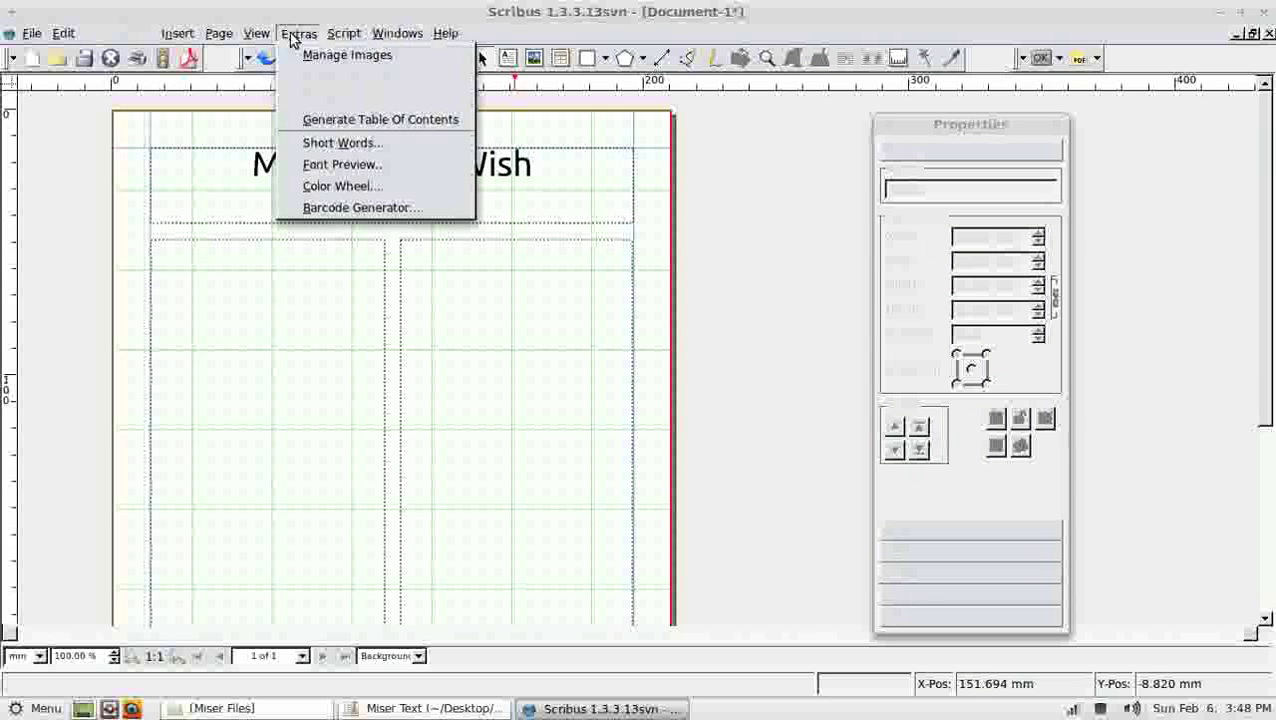
pyautogui.click(339, 166)
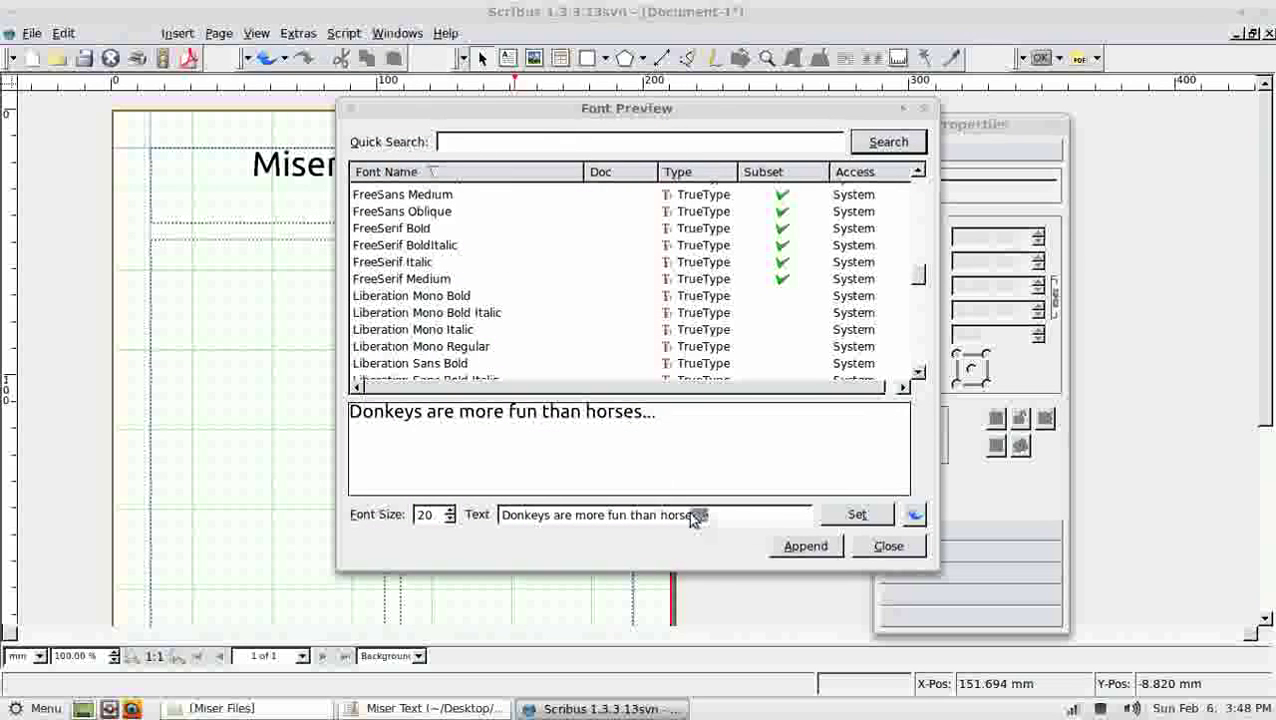
pyautogui.moveTo(695, 517); pyautogui.dragTo(498, 517)
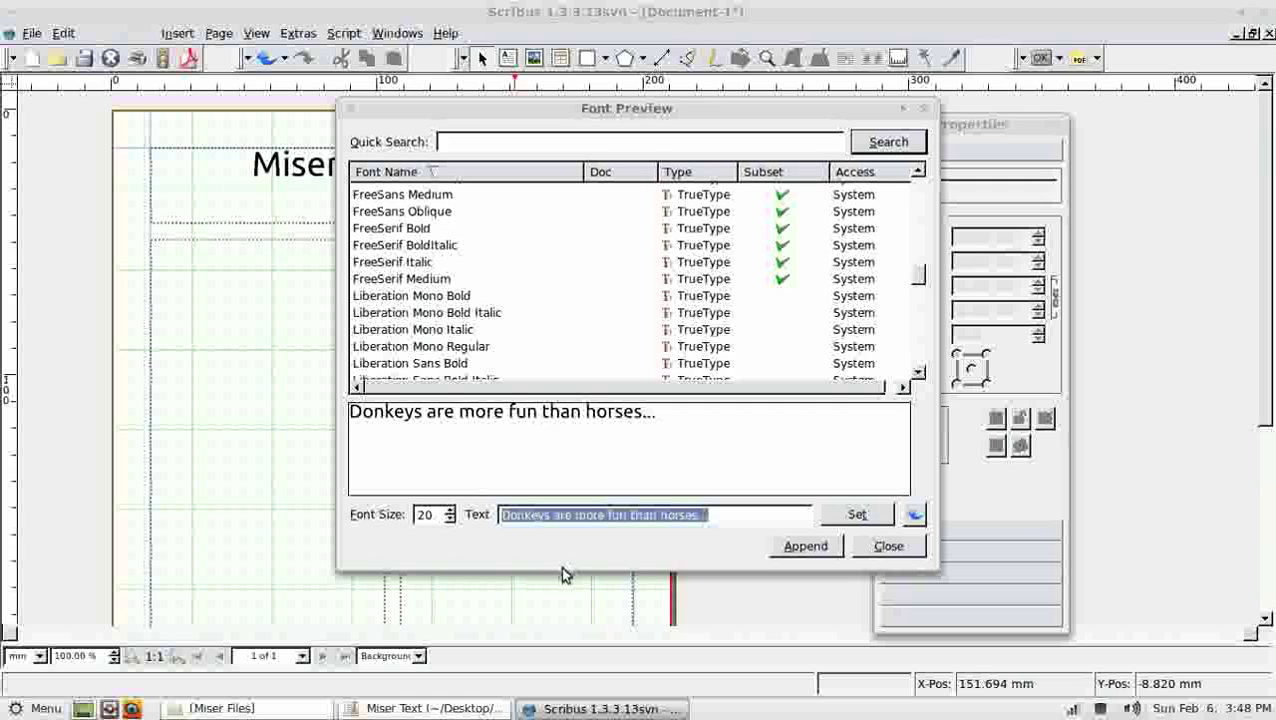
pyautogui.write("Miser's Final Wish")
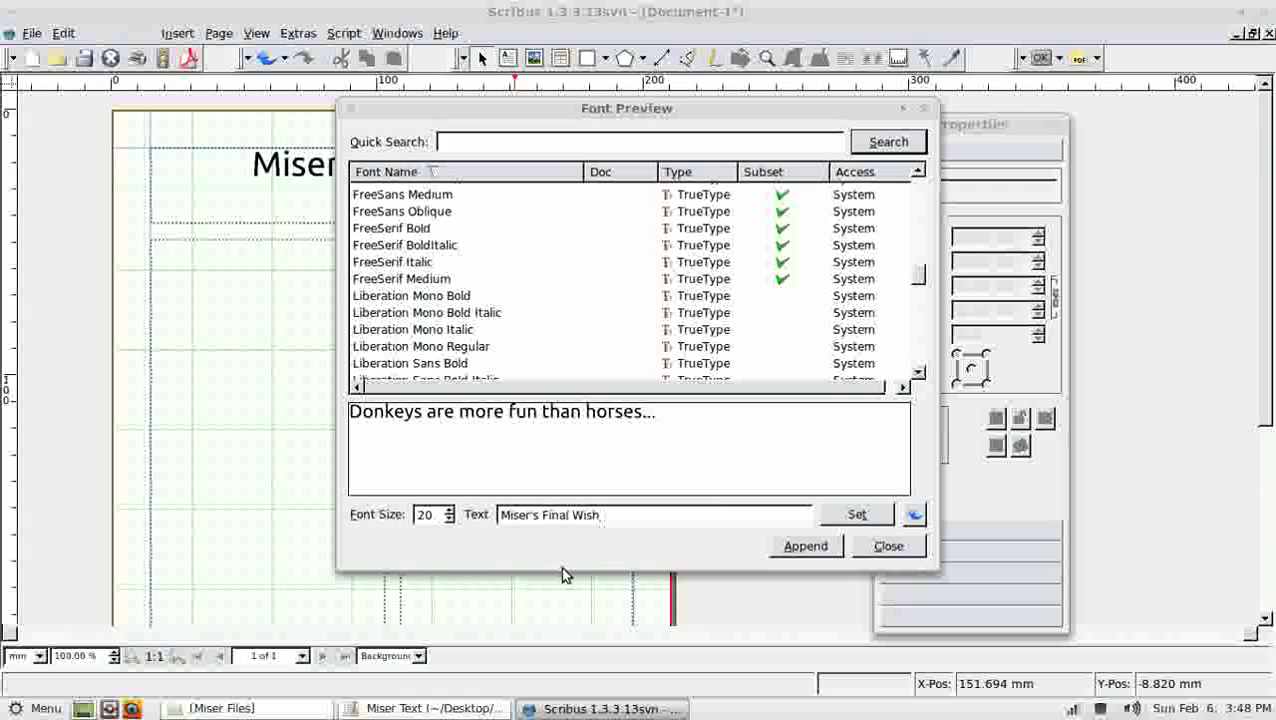
pyautogui.click(864, 516)
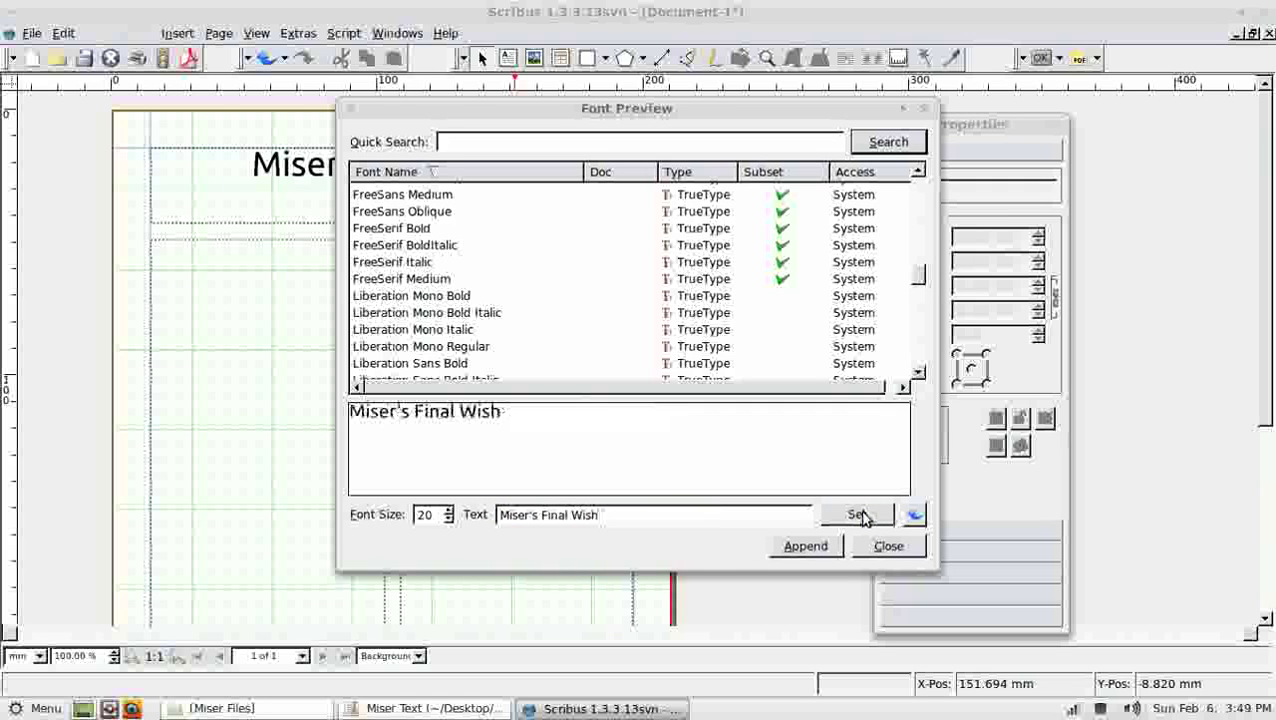
pyautogui.click(449, 313)
pyautogui.press('Down')
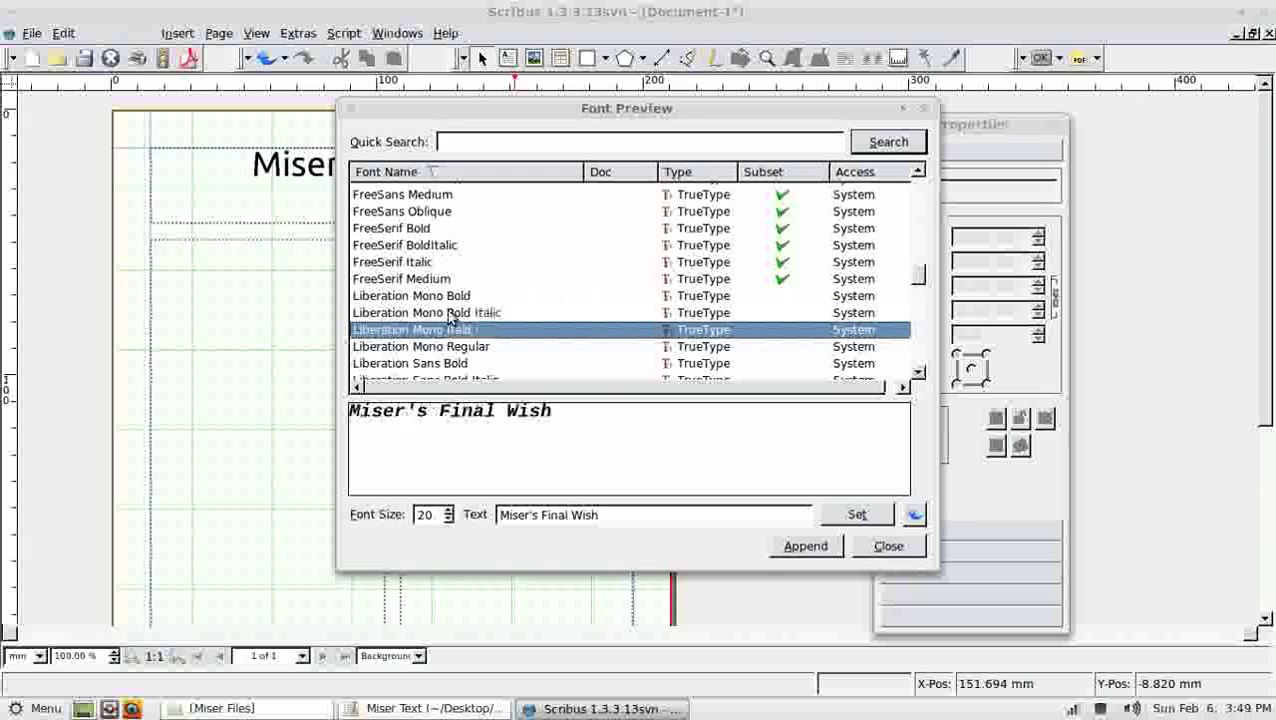
pyautogui.press('Down')
pyautogui.press('Down')
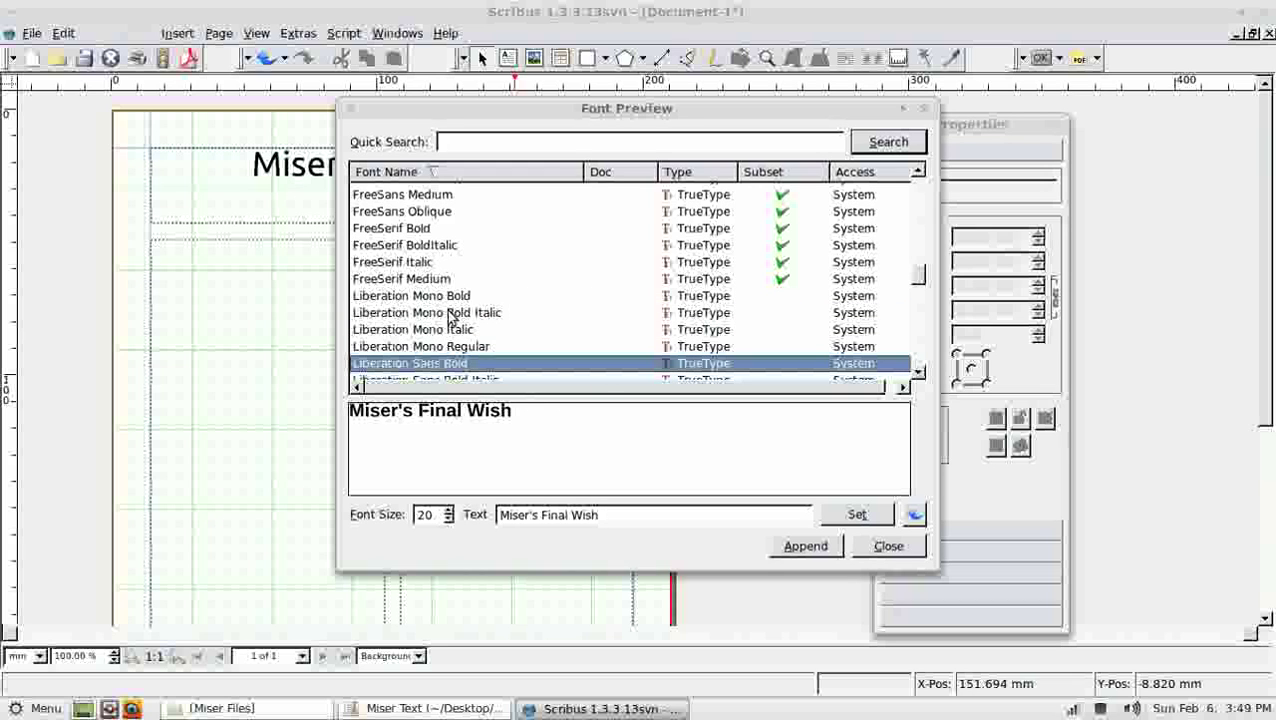
pyautogui.press('Down')
pyautogui.press('Down')
pyautogui.press('Down')
pyautogui.press('Down')
pyautogui.press('Down')
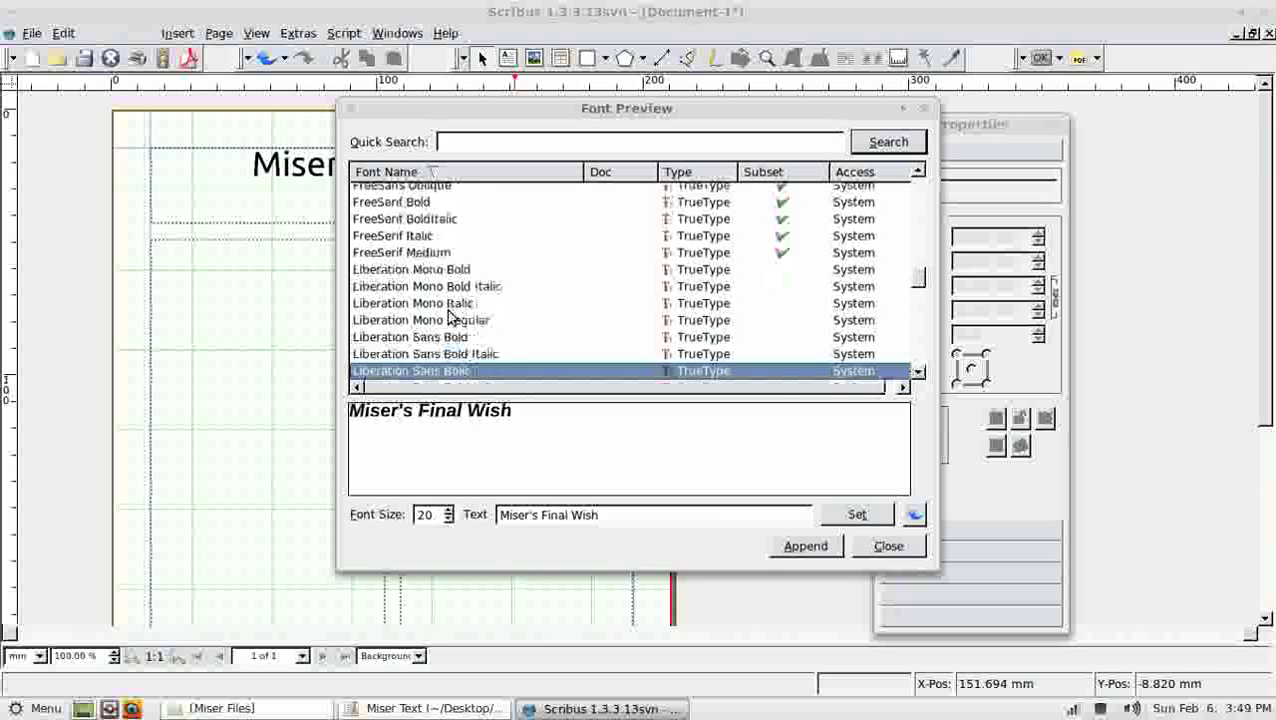
pyautogui.press('Down')
pyautogui.press('Down')
pyautogui.press('Down')
pyautogui.press('Down')
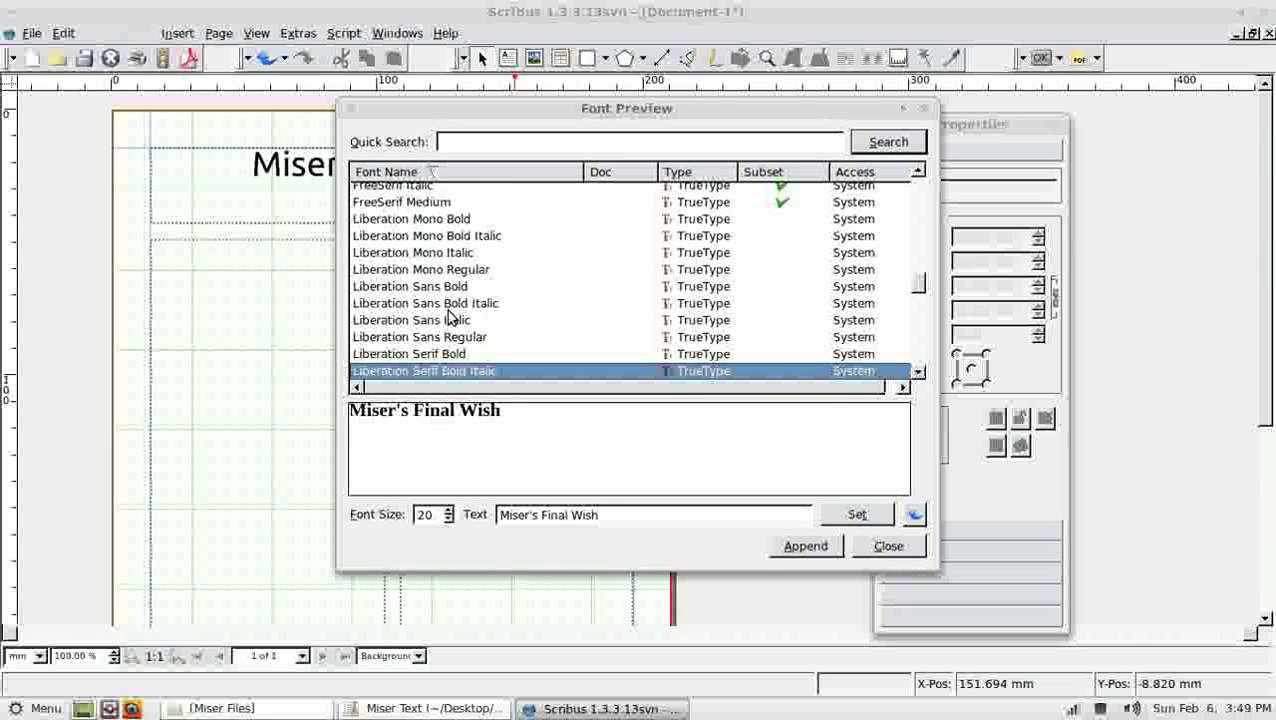
pyautogui.press('Down')
pyautogui.press('Down')
pyautogui.press('Down')
pyautogui.press('Down')
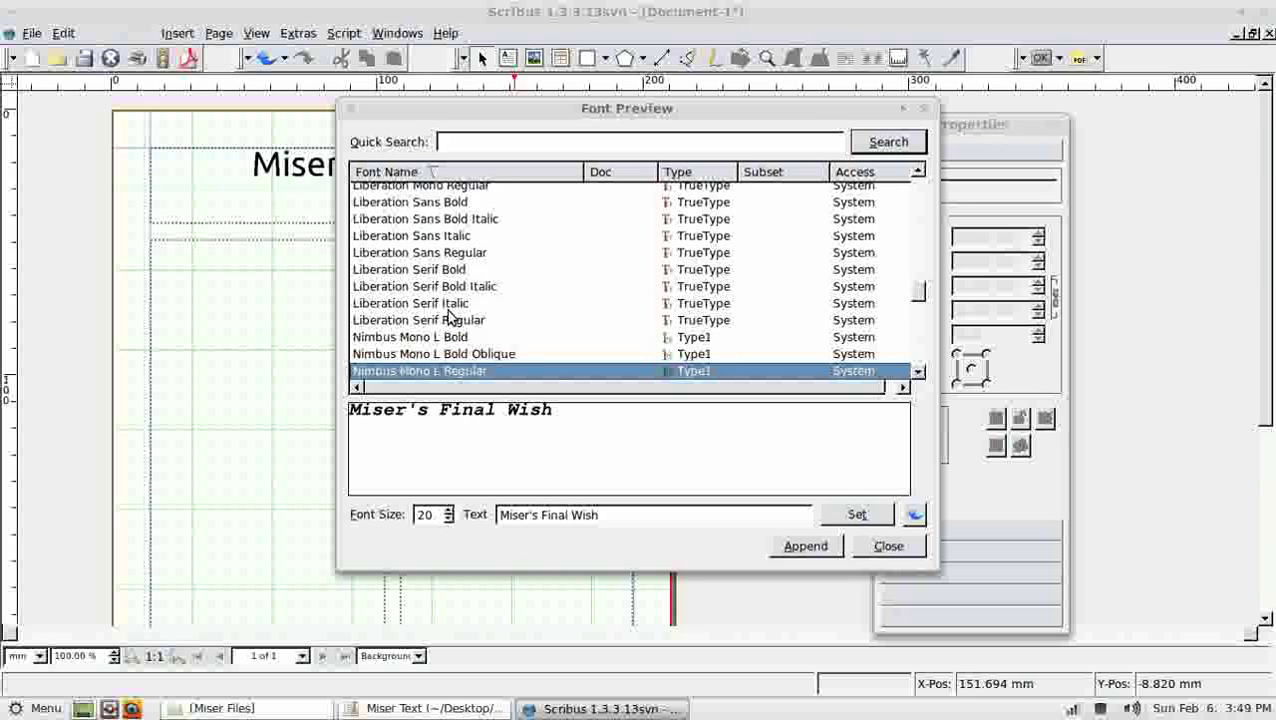
pyautogui.press('Down')
pyautogui.press('Down')
pyautogui.press('Down')
pyautogui.press('Down')
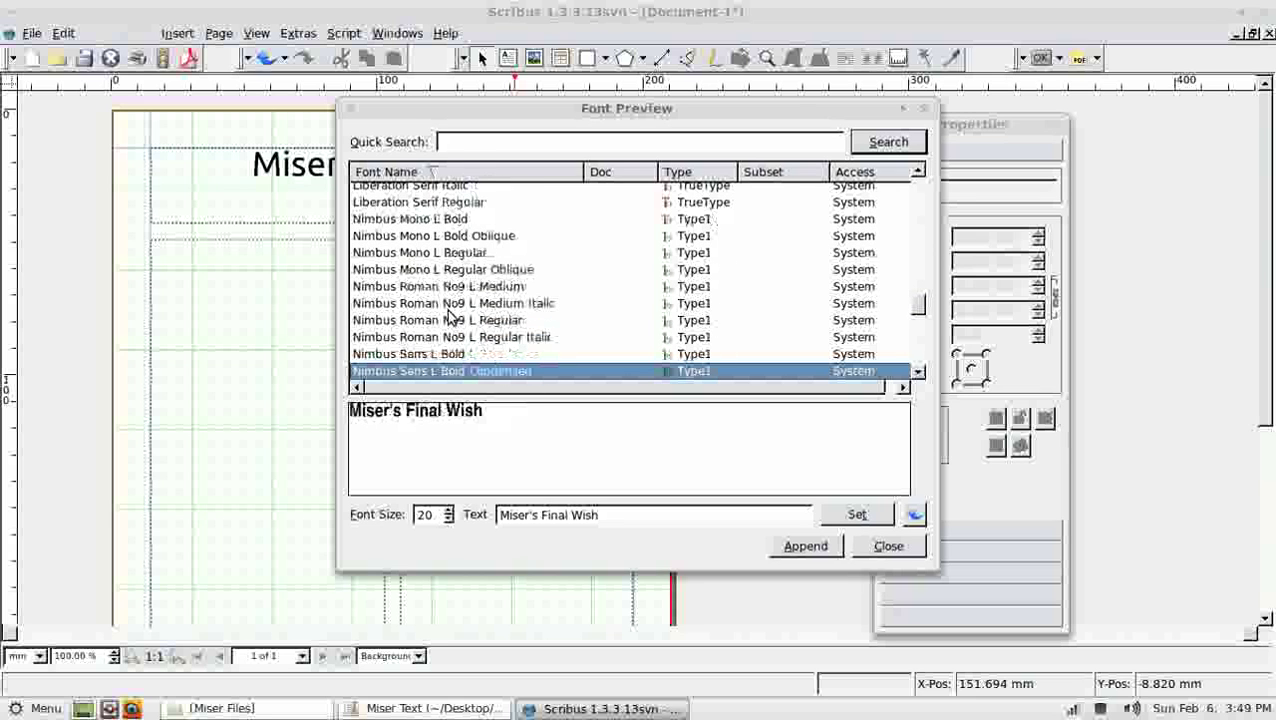
pyautogui.click(808, 549)
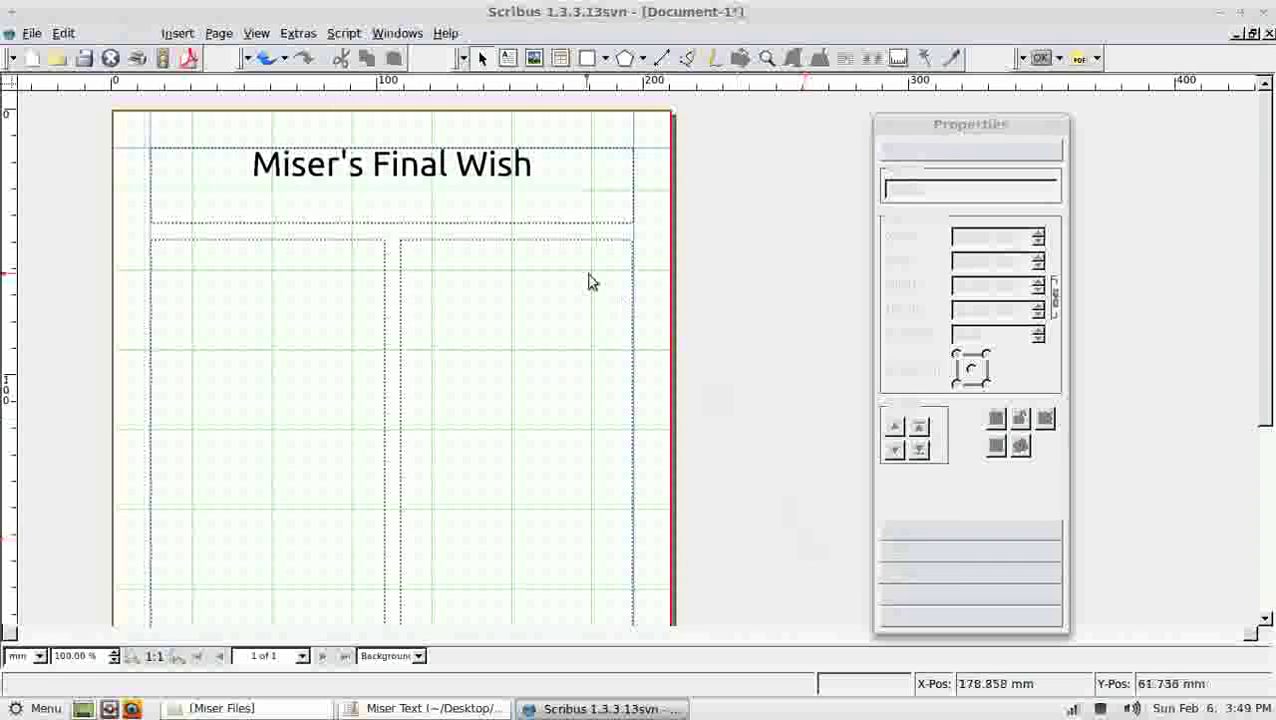
# Step: Apply Liberation Mono Regular to the heading frame through Font Preview
pyautogui.click(419, 150)
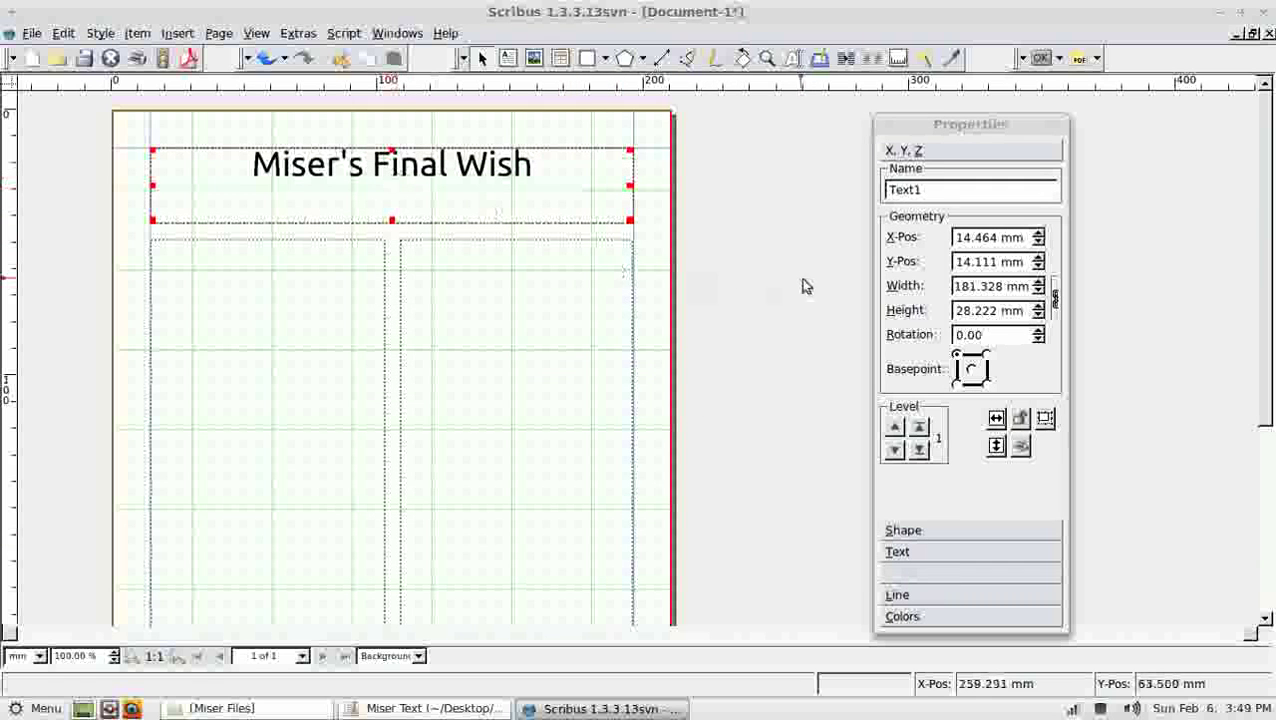
pyautogui.click(298, 33)
pyautogui.click(340, 164)
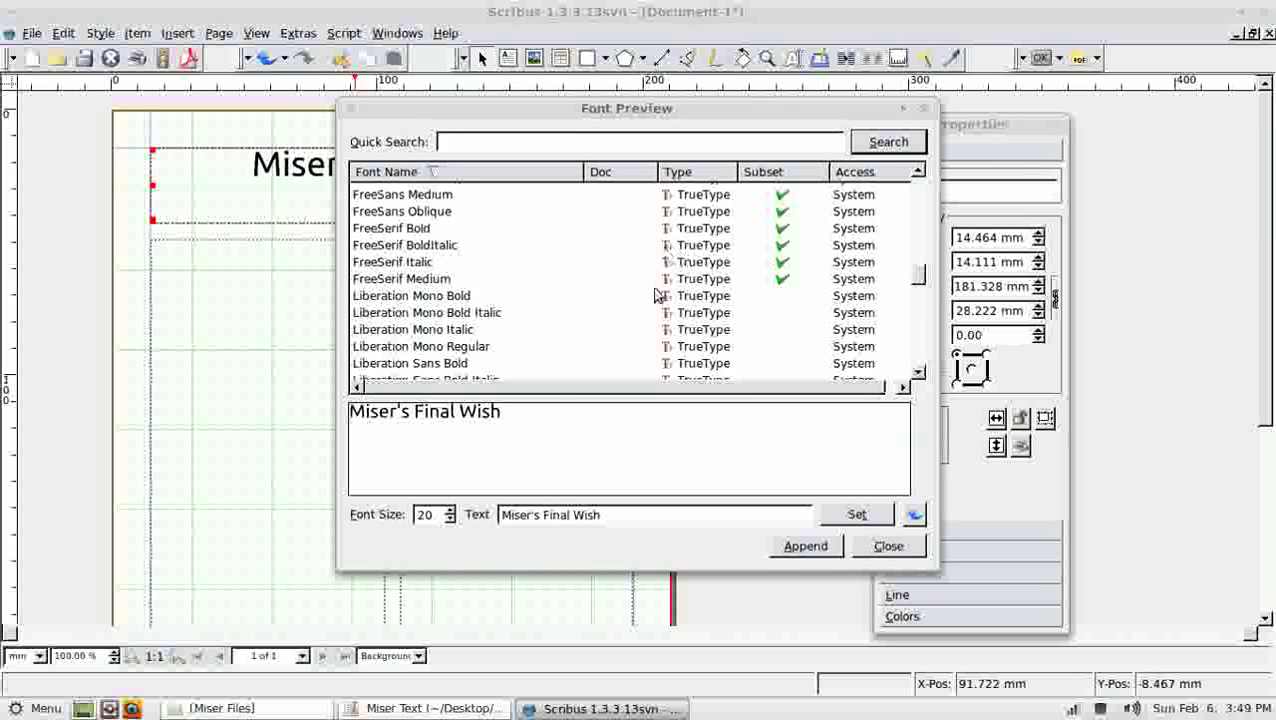
pyautogui.click(452, 347)
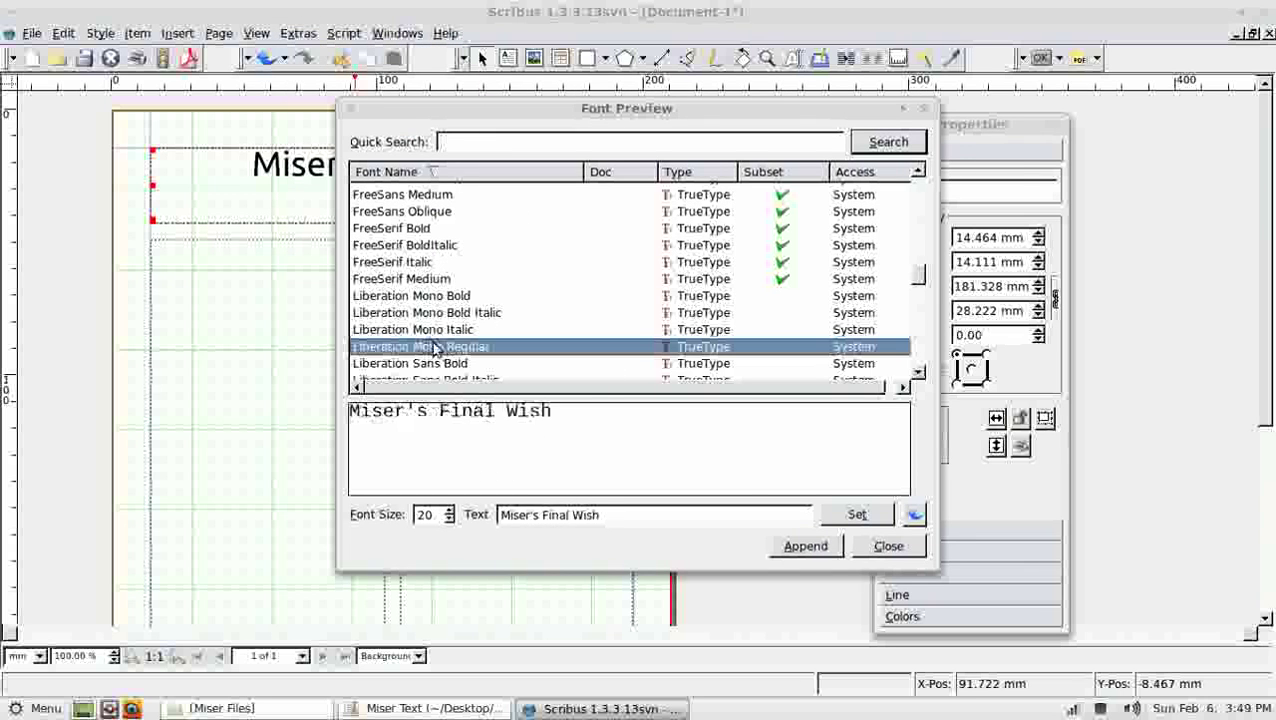
pyautogui.click(805, 547)
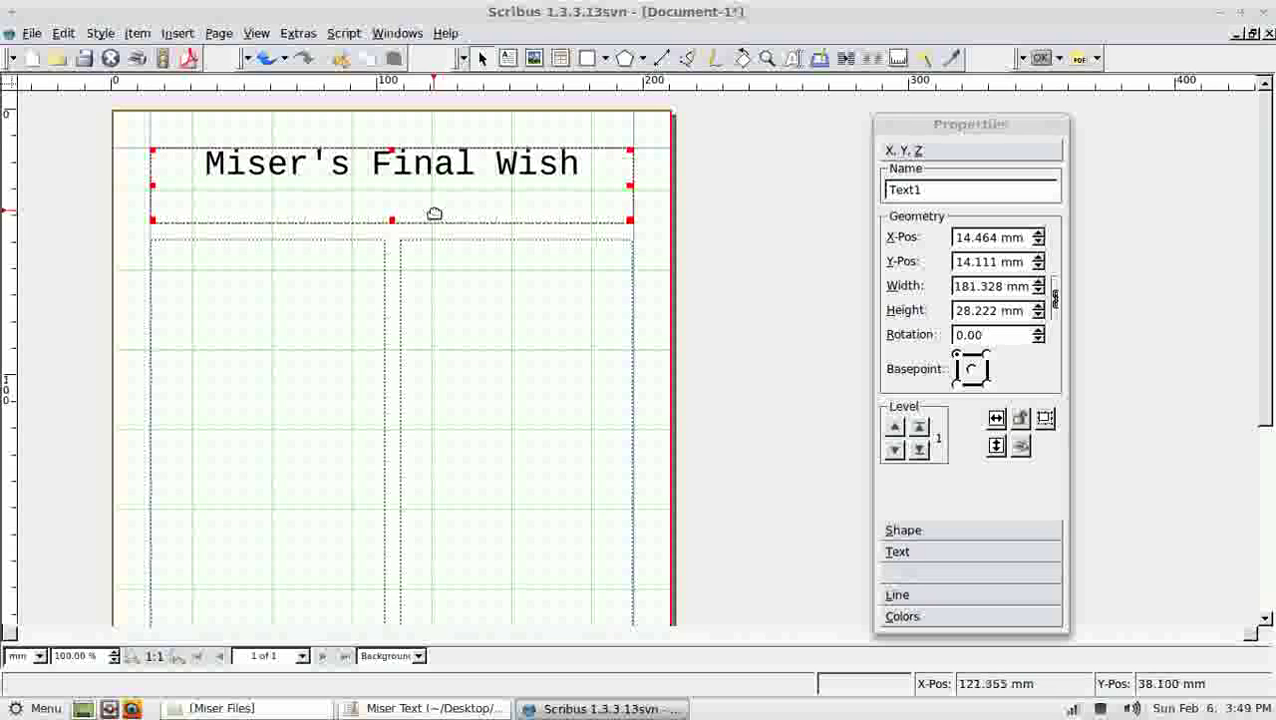
# Step: Copy the story body from gedit and paste it into the left column frame via the Story Editor
pyautogui.click(424, 710)
pyautogui.moveTo(521, 297); pyautogui.dragTo(1100, 710)
pyautogui.hotkey('ctrl', 'c')
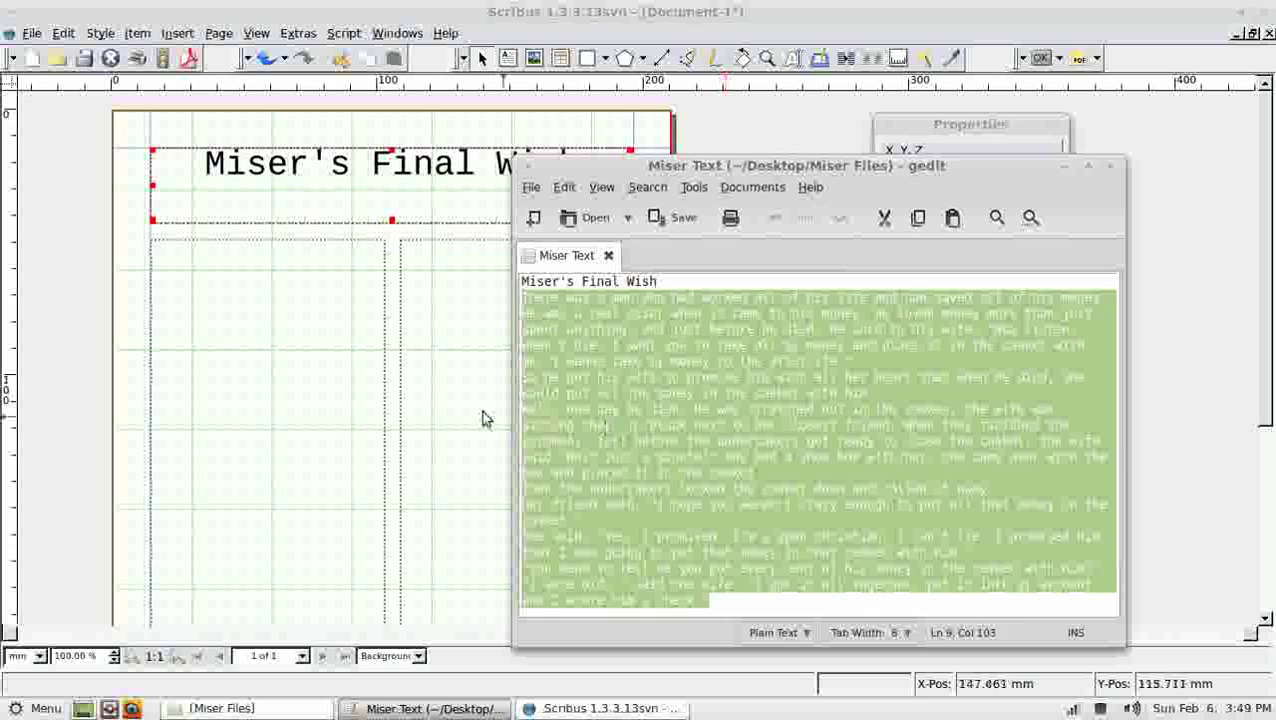
pyautogui.click(253, 319)
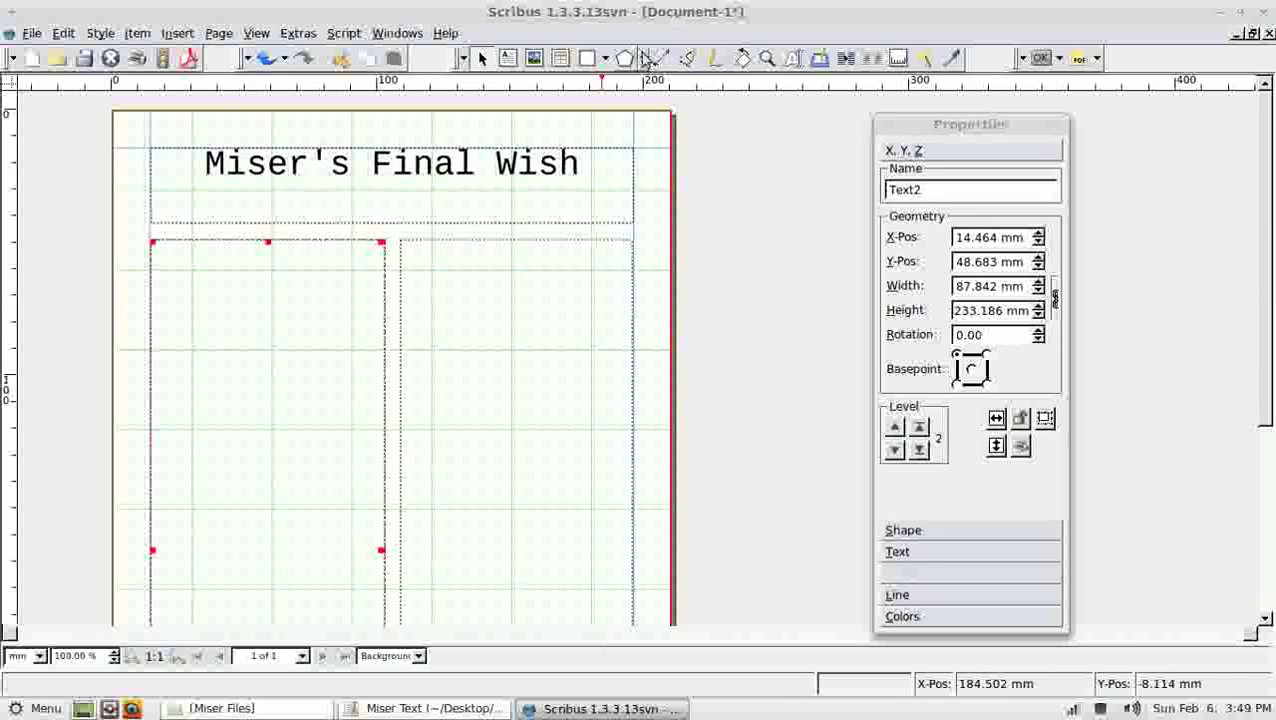
pyautogui.click(820, 58)
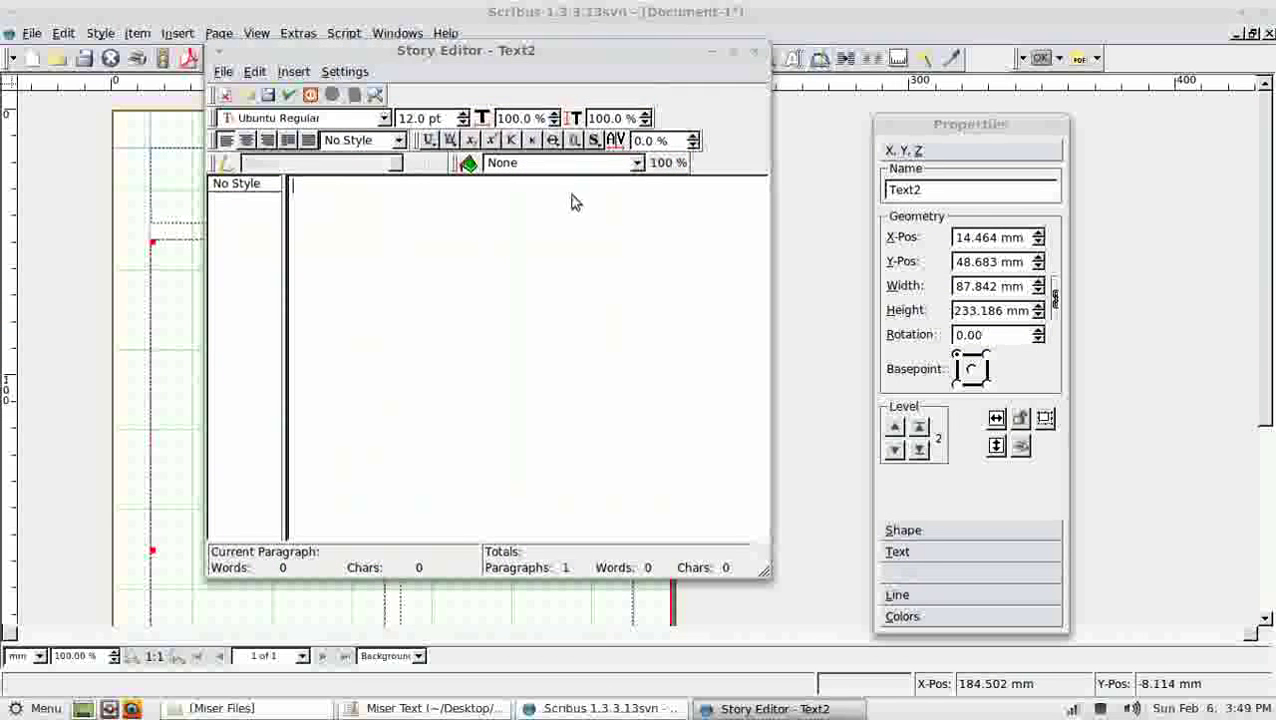
pyautogui.hotkey('ctrl', 'v')
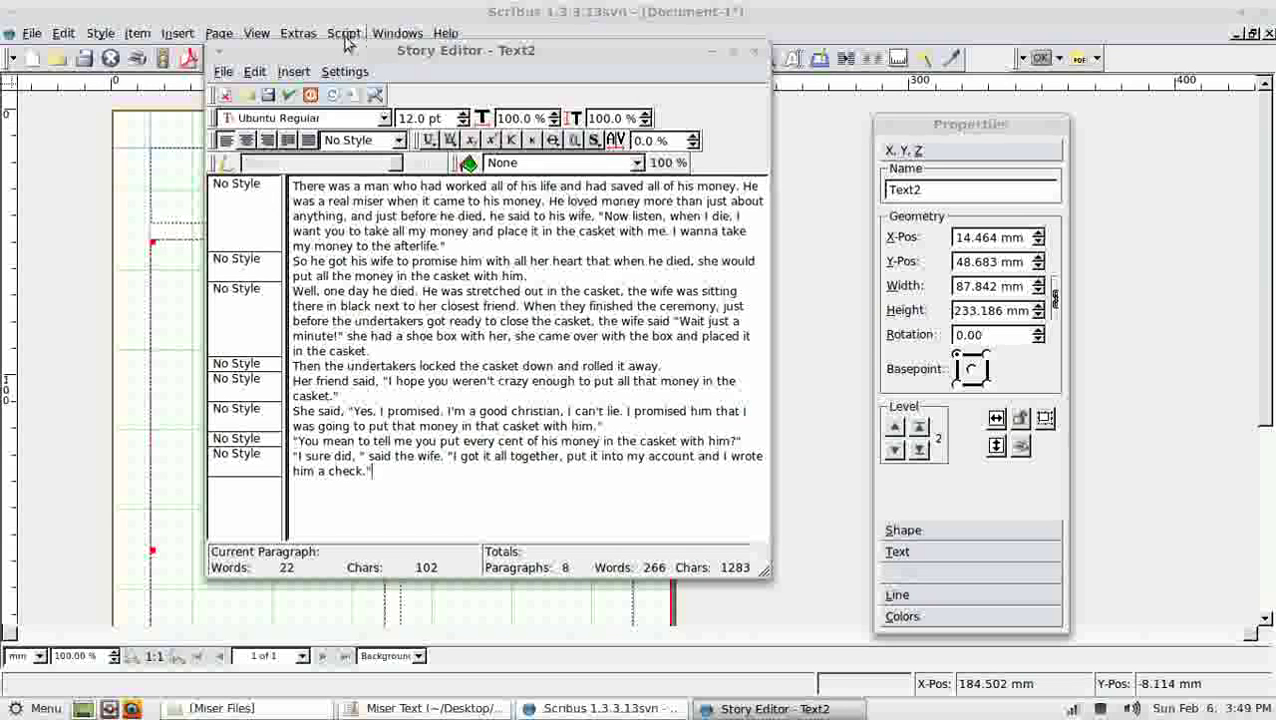
pyautogui.click(289, 95)
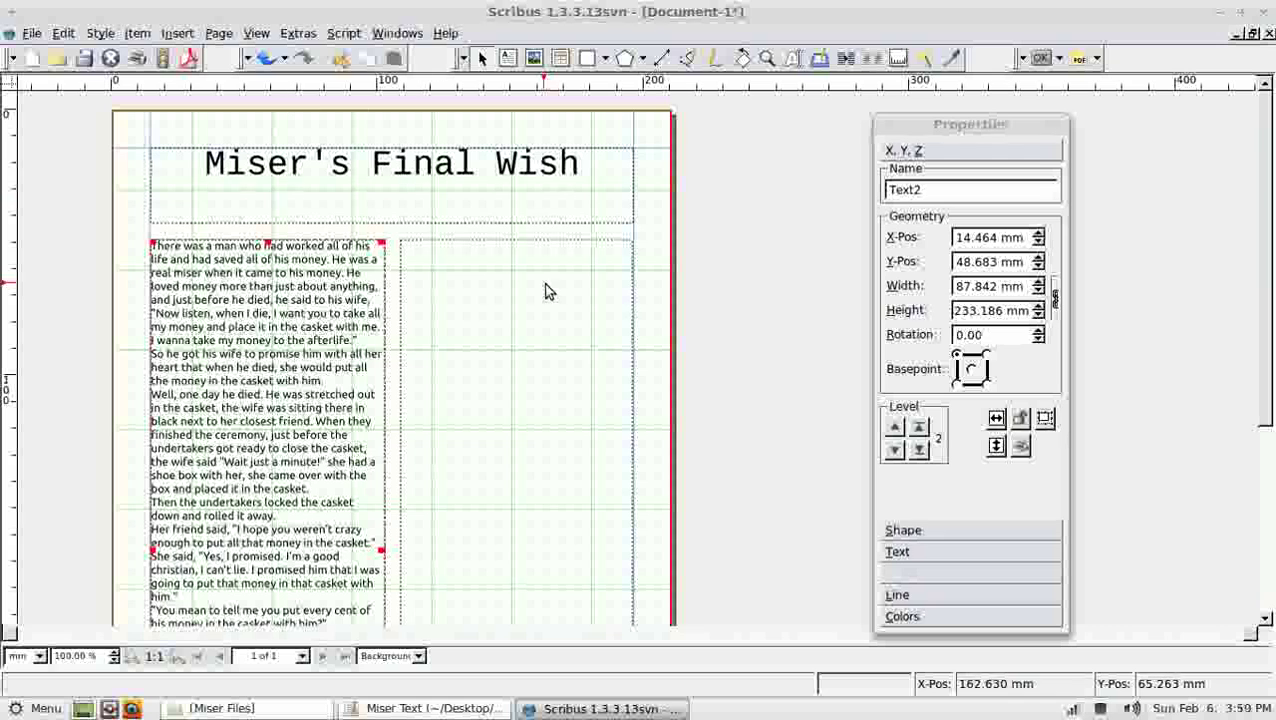
# Step: Chain the left story frame to the empty right column frame with the Link Text Frames tool
pyautogui.scroll(-5, 532, 284)
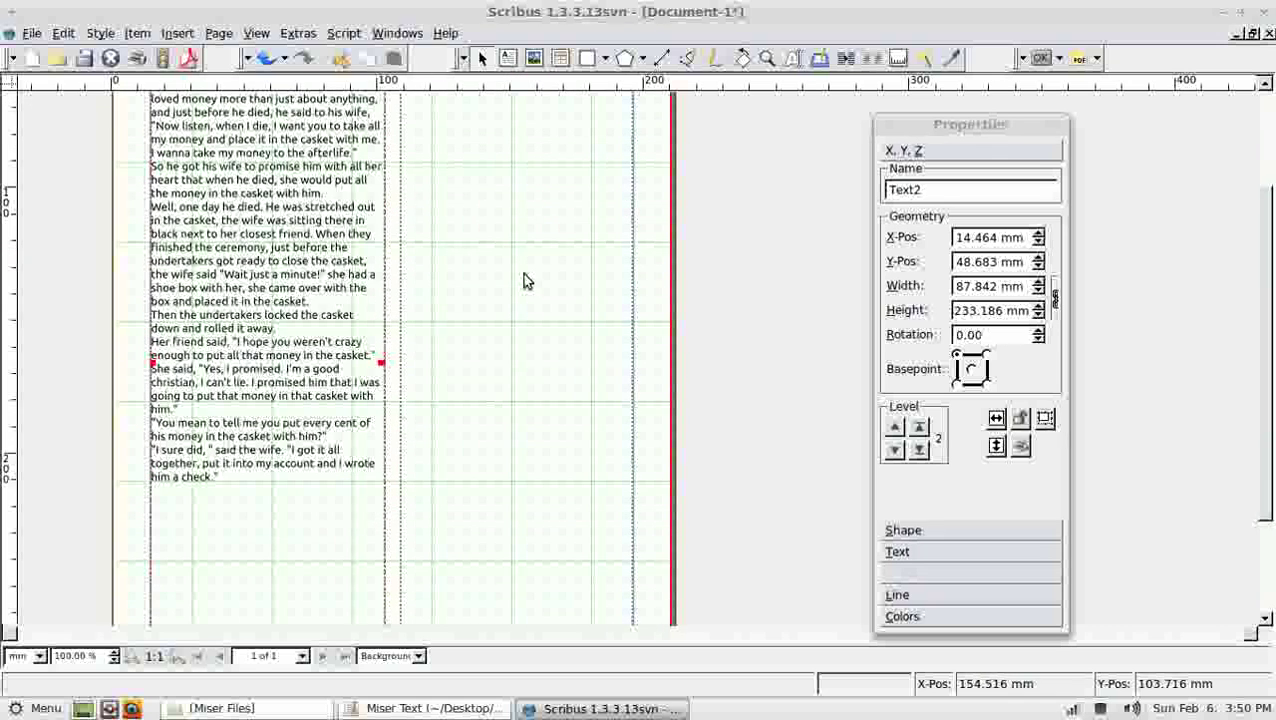
pyautogui.scroll(-3, 338, 410)
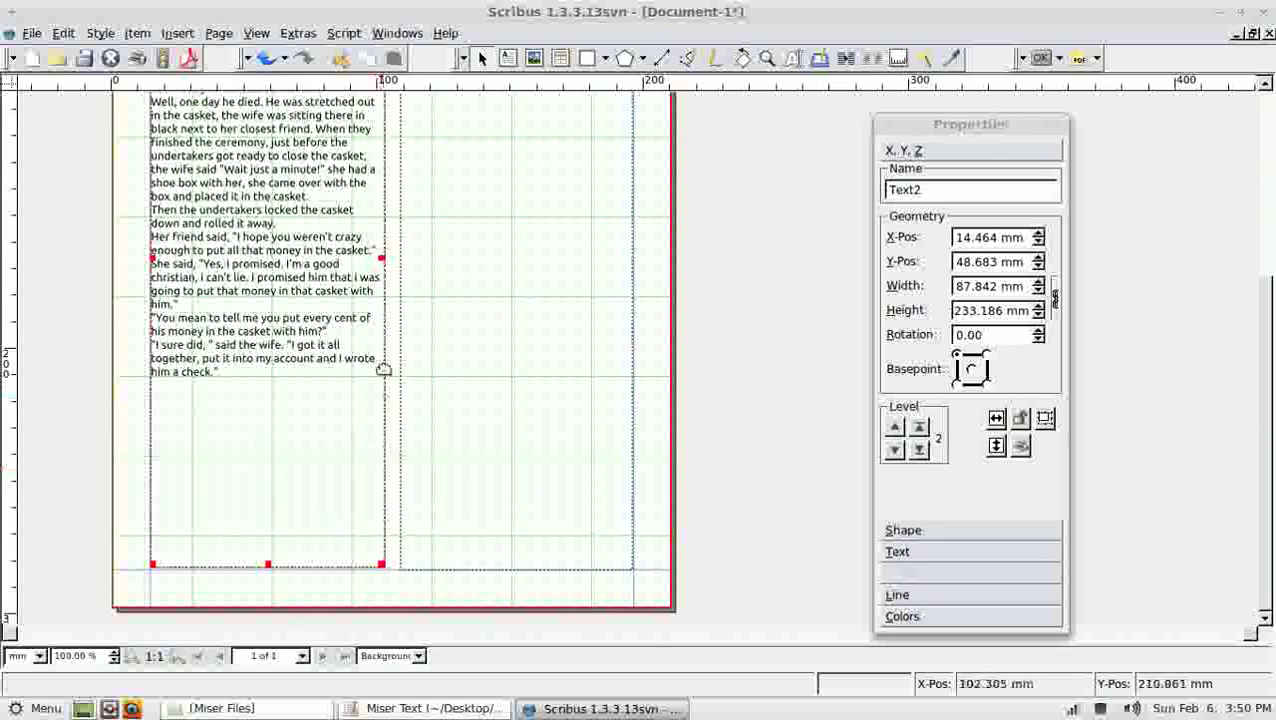
pyautogui.scroll(7, 521, 342)
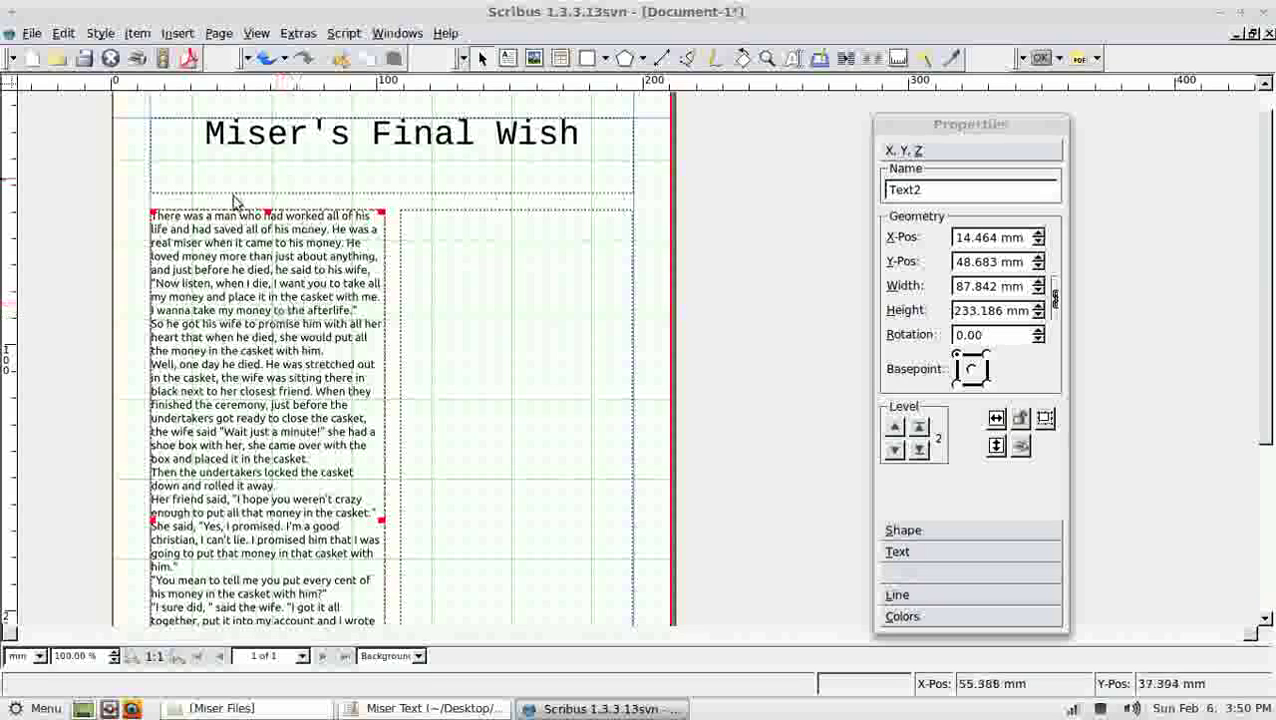
pyautogui.click(846, 61)
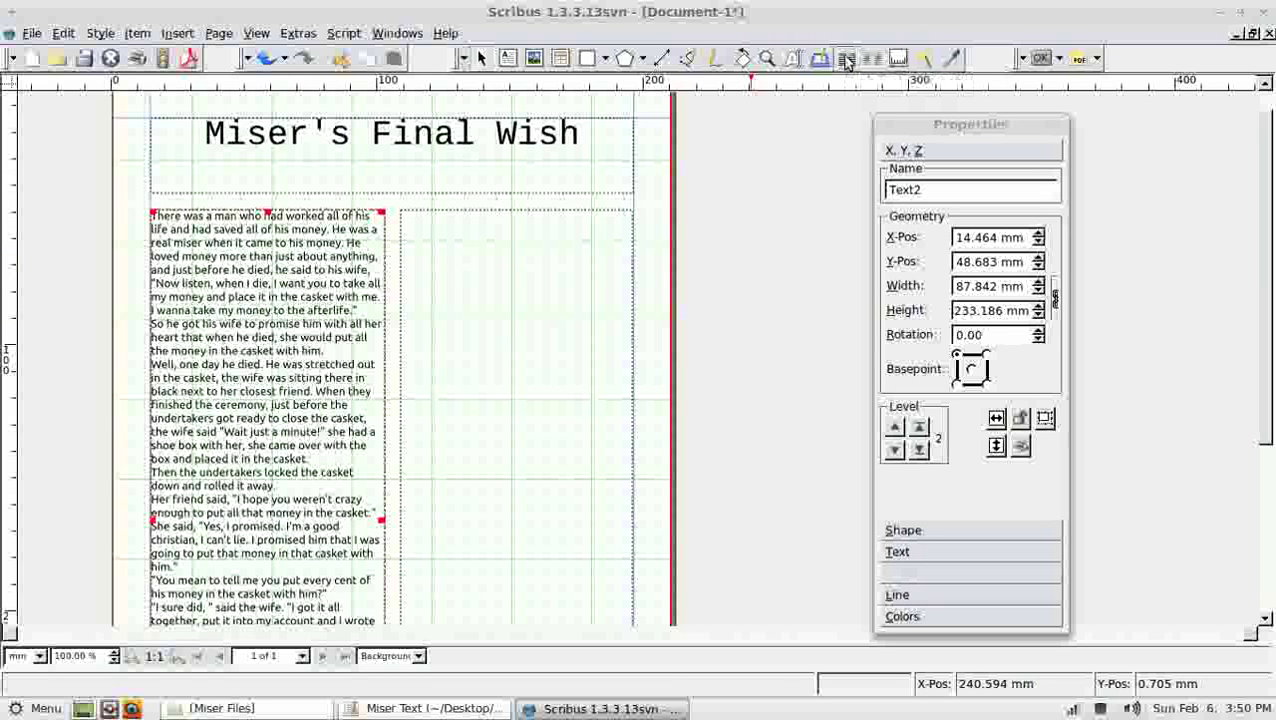
pyautogui.click(491, 323)
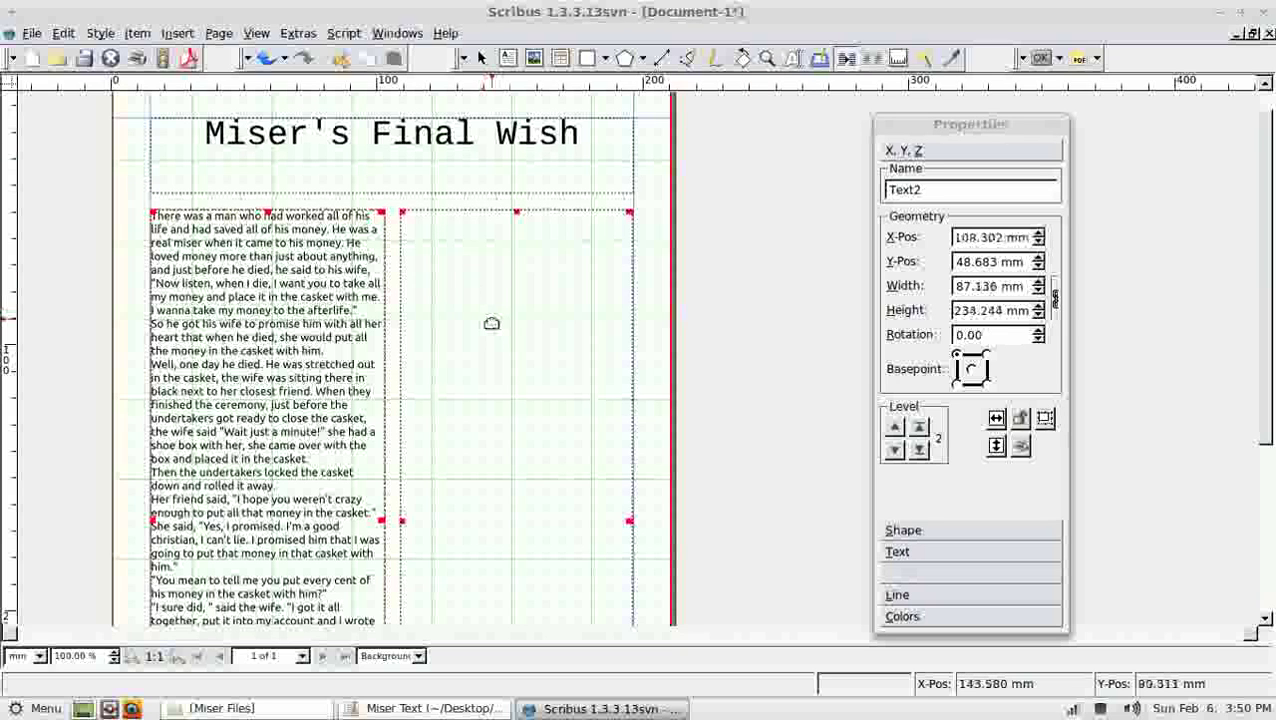
pyautogui.click(491, 323)
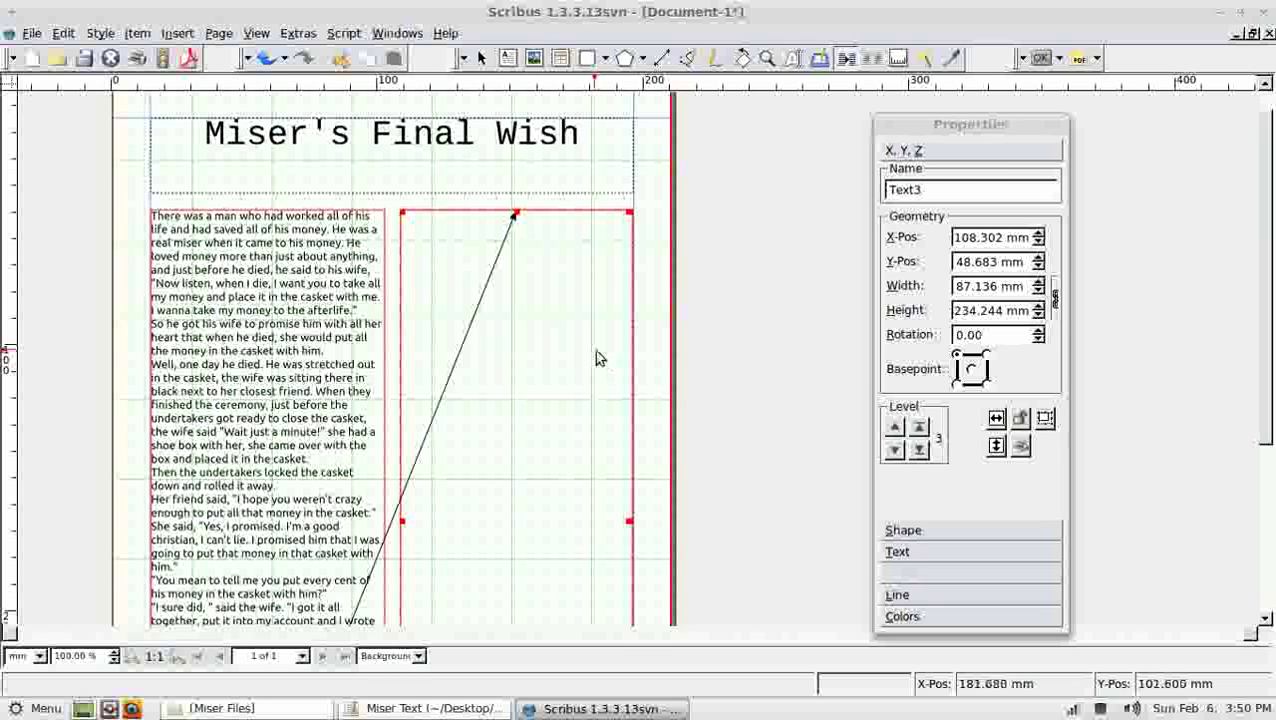
# Step: Select both story frames and step the story's font size up from 12 pt to 18 pt
pyautogui.scroll(-3, 590, 357)
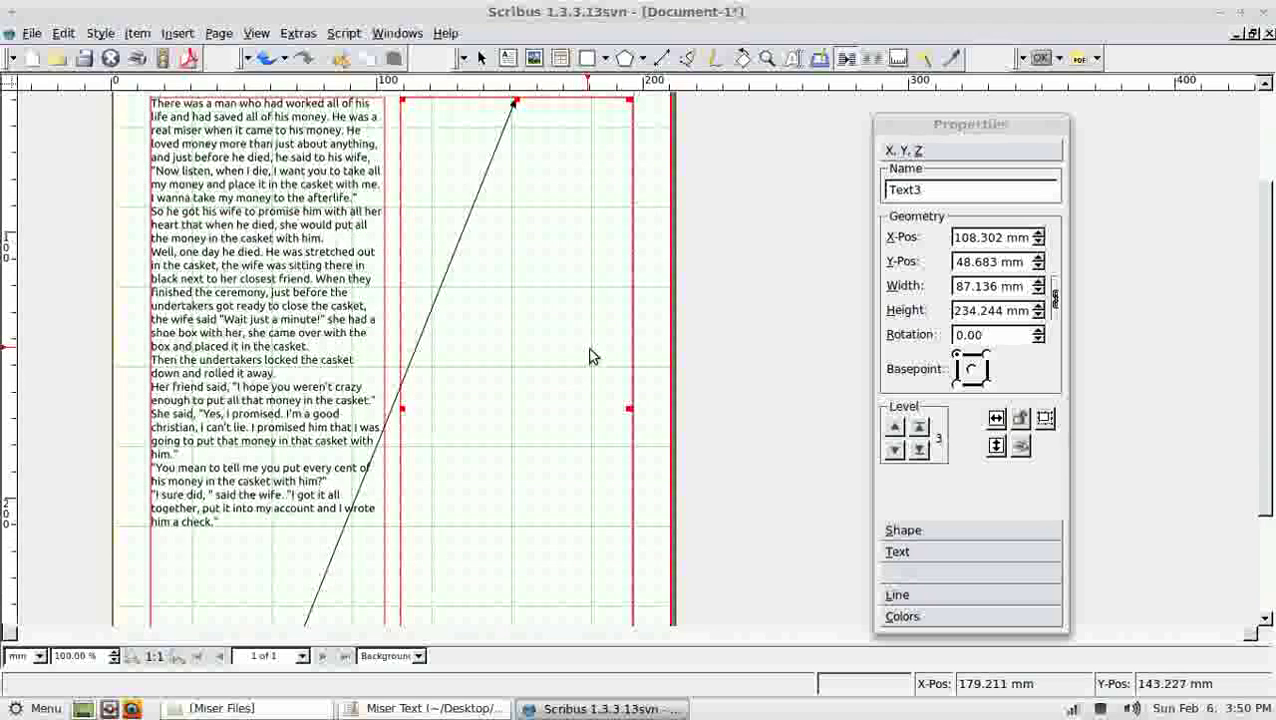
pyautogui.scroll(2, 594, 356)
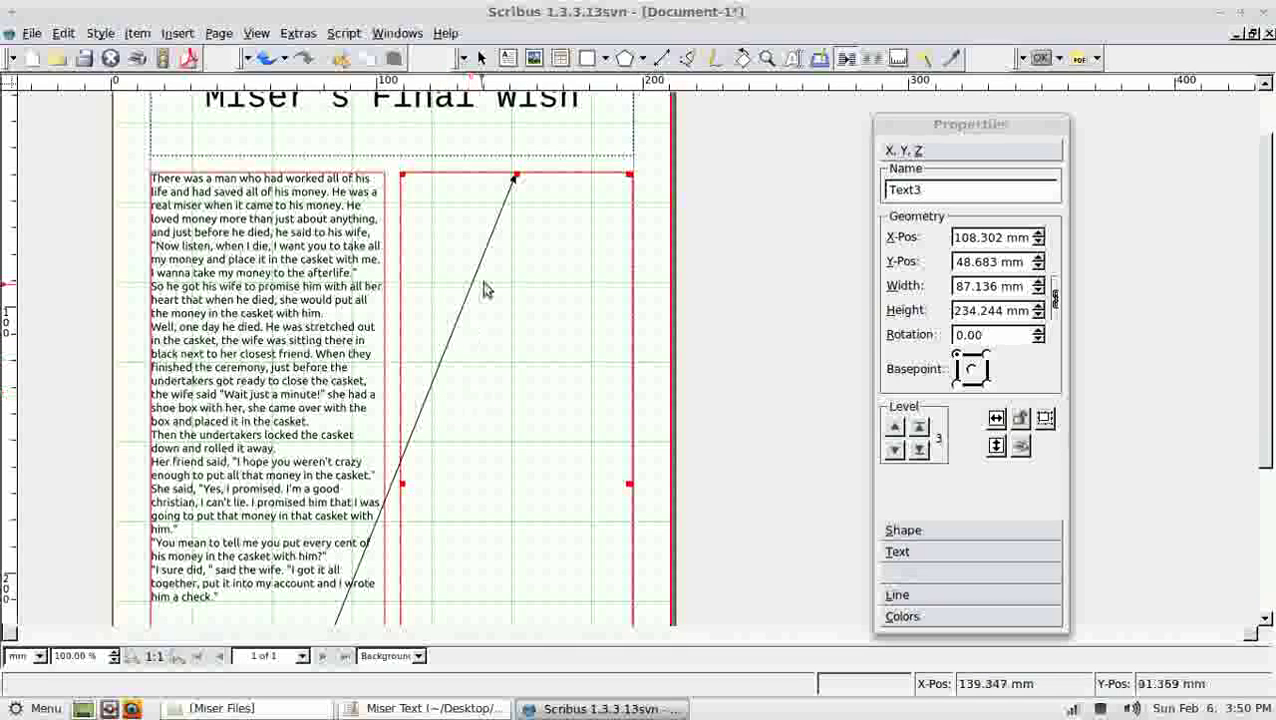
pyautogui.click(481, 58)
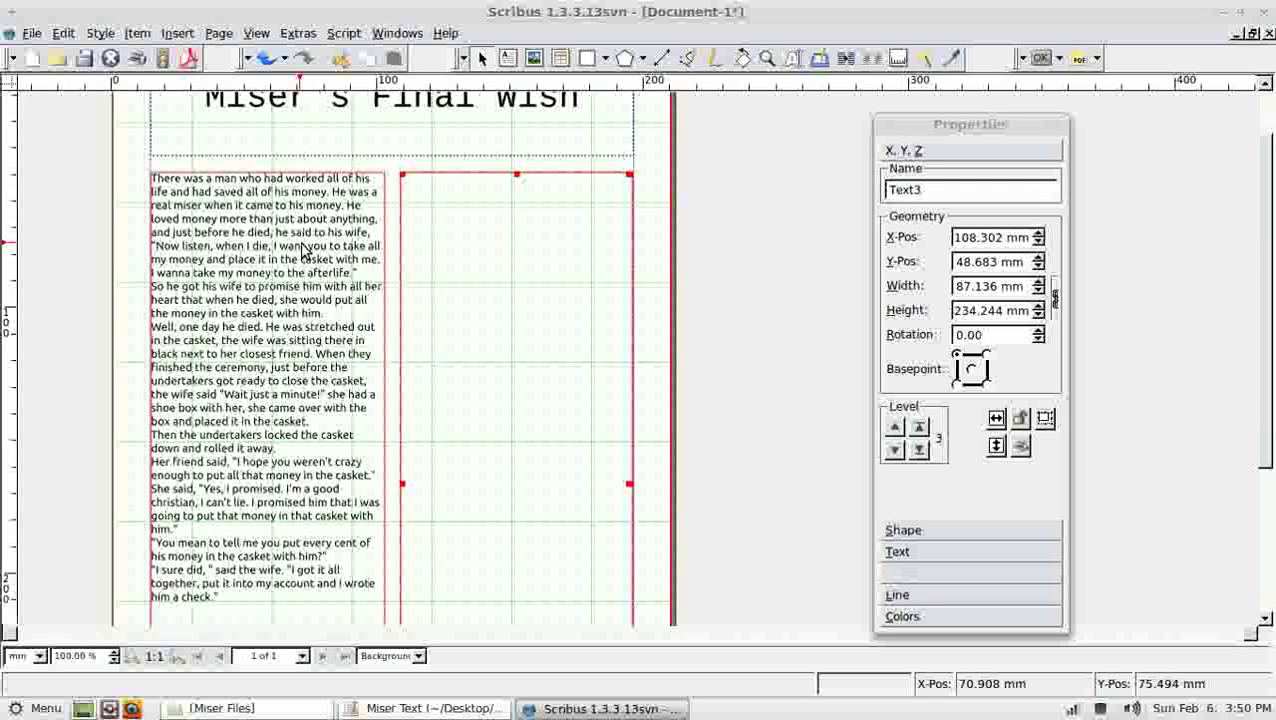
pyautogui.keyDown('shift'); pyautogui.click(305, 250); pyautogui.keyUp('shift')
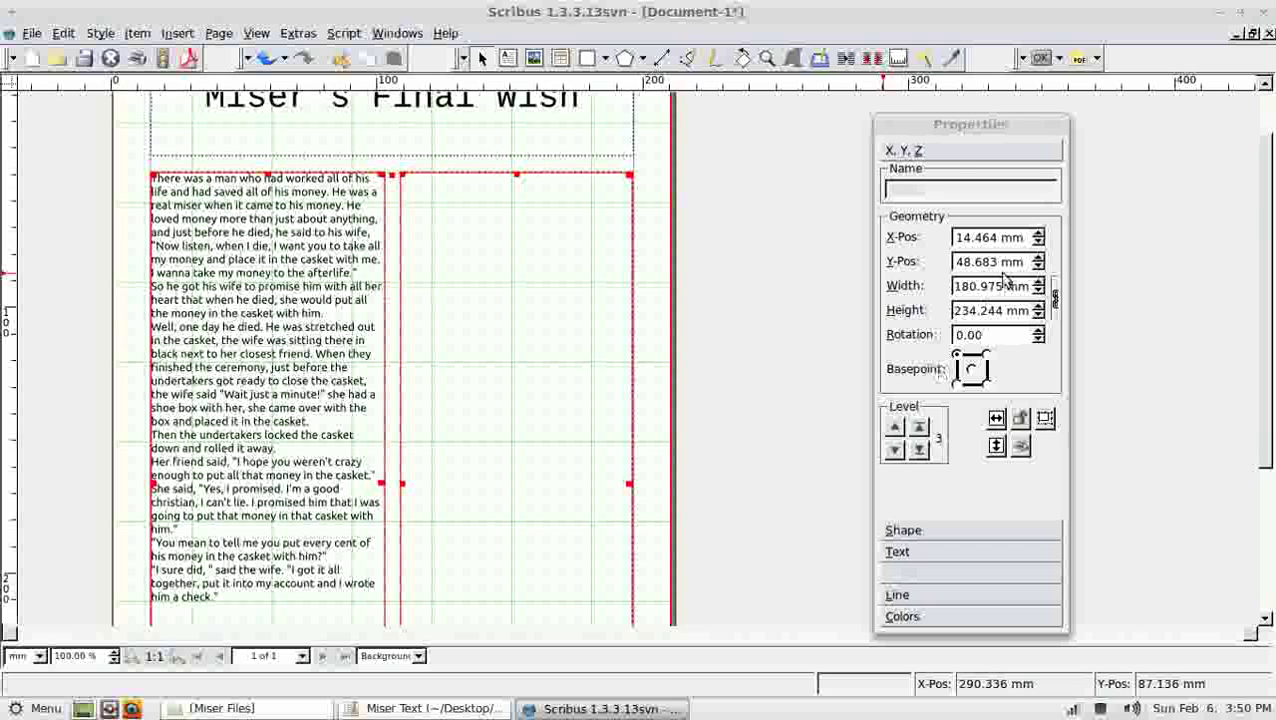
pyautogui.click(930, 550)
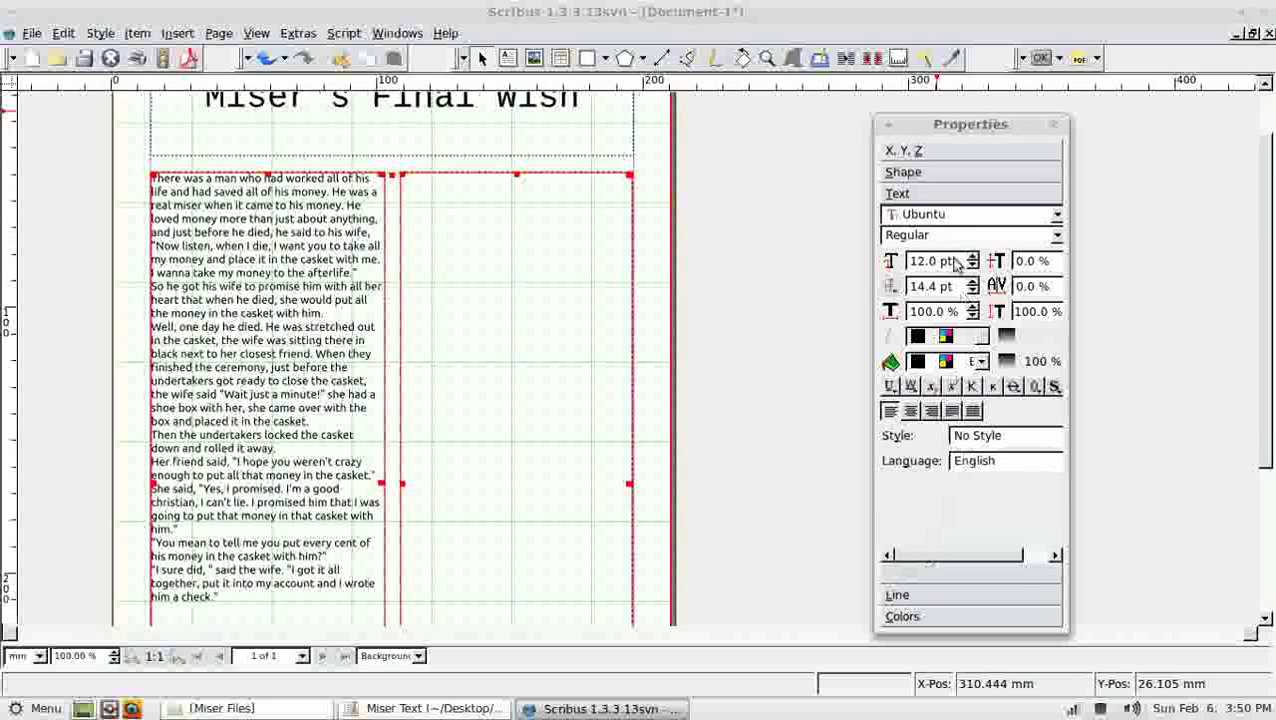
pyautogui.click(973, 257)
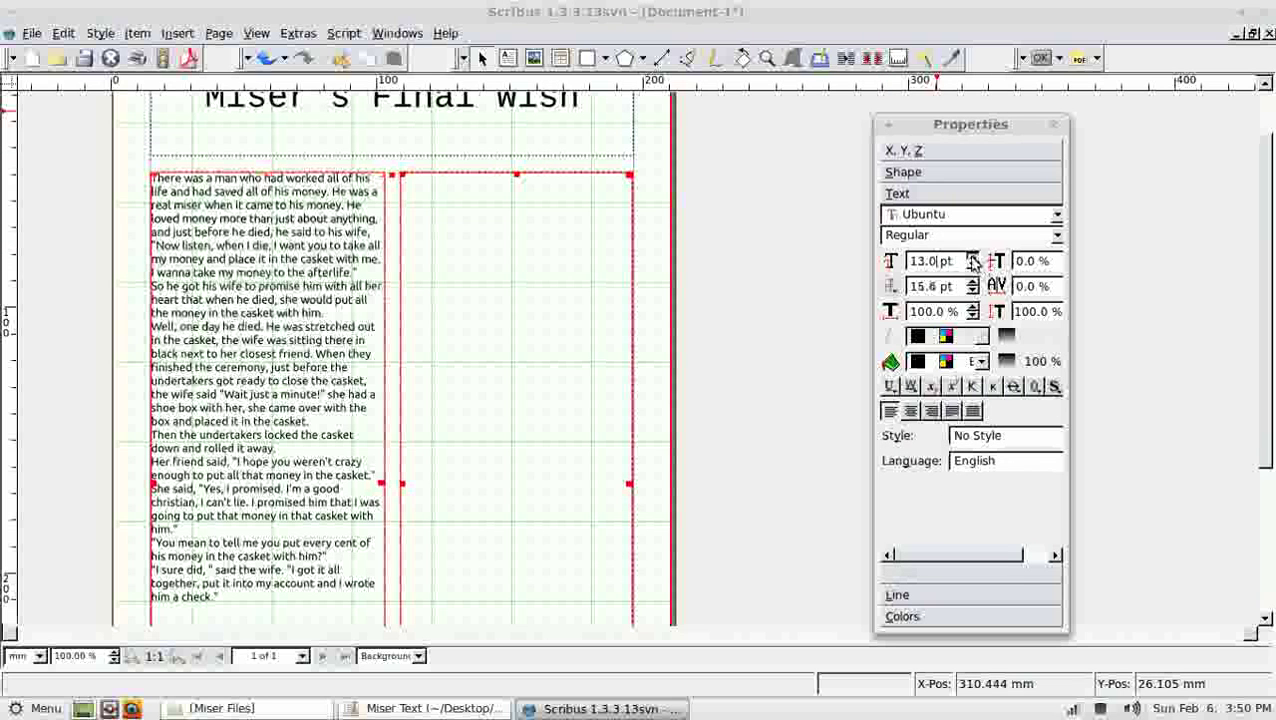
pyautogui.click(973, 257)
pyautogui.click(973, 257)
pyautogui.click(973, 257)
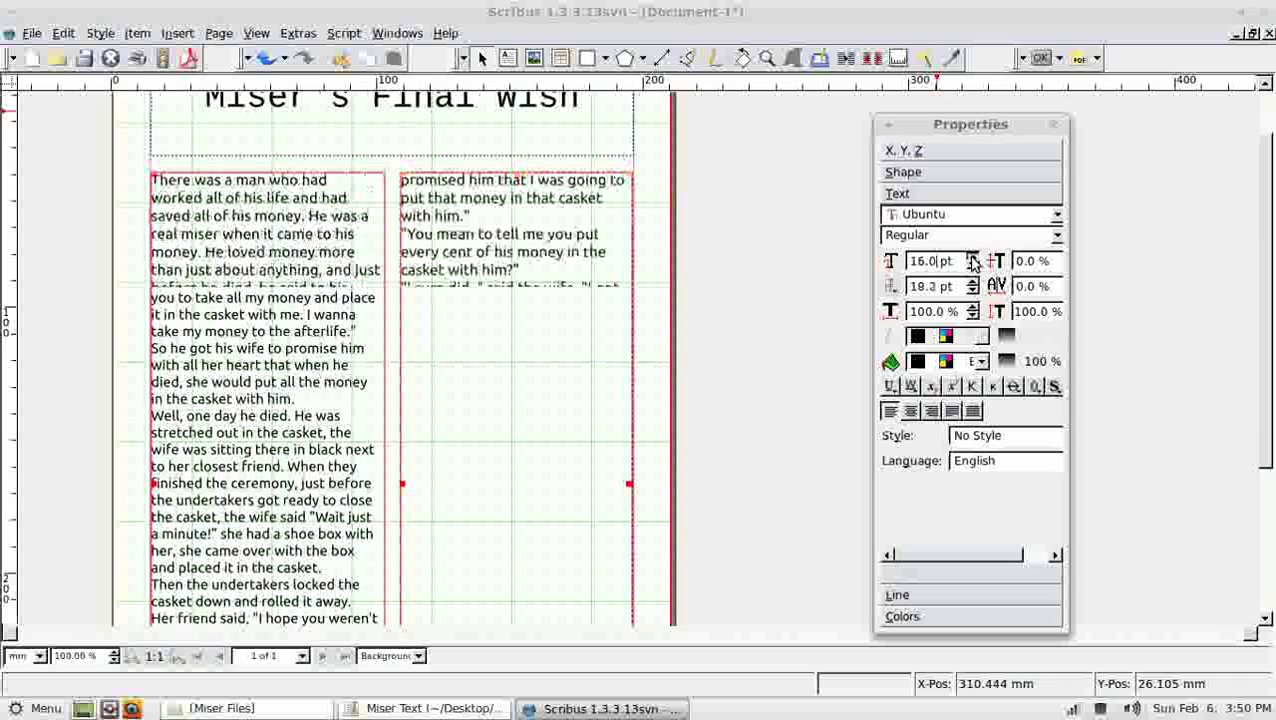
pyautogui.click(973, 257)
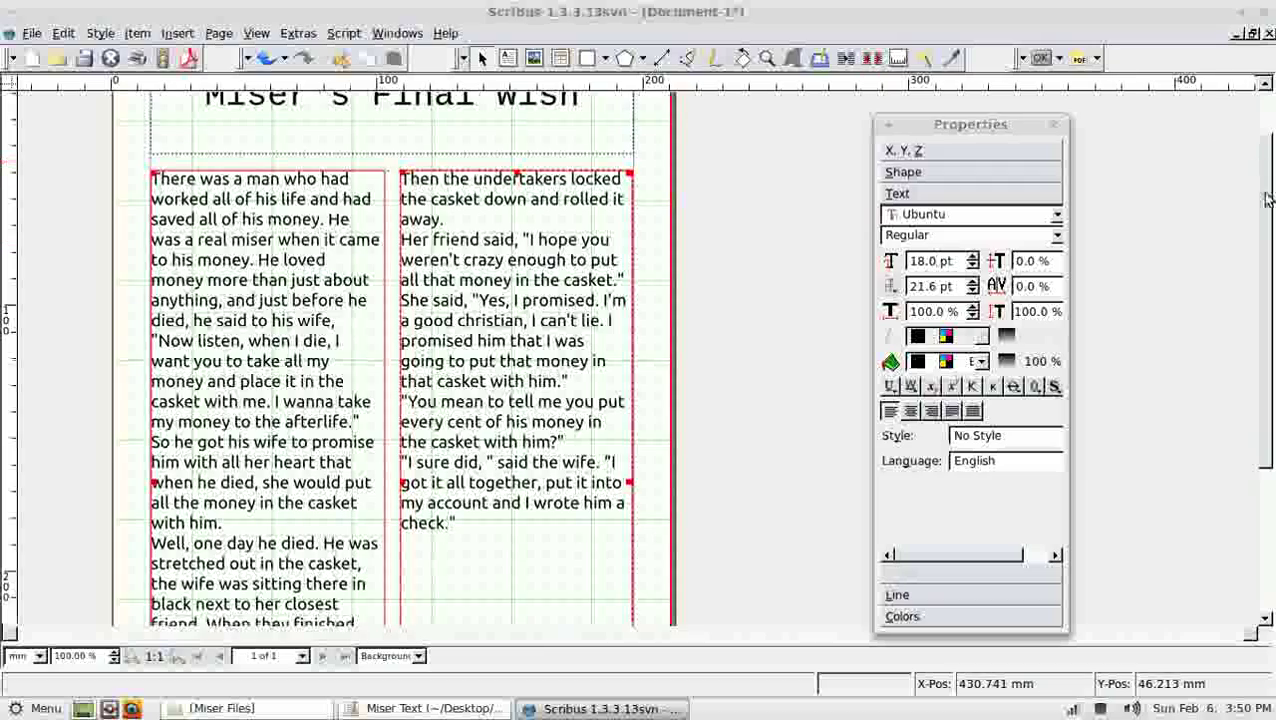
pyautogui.moveTo(1268, 198); pyautogui.dragTo(1128, 262)
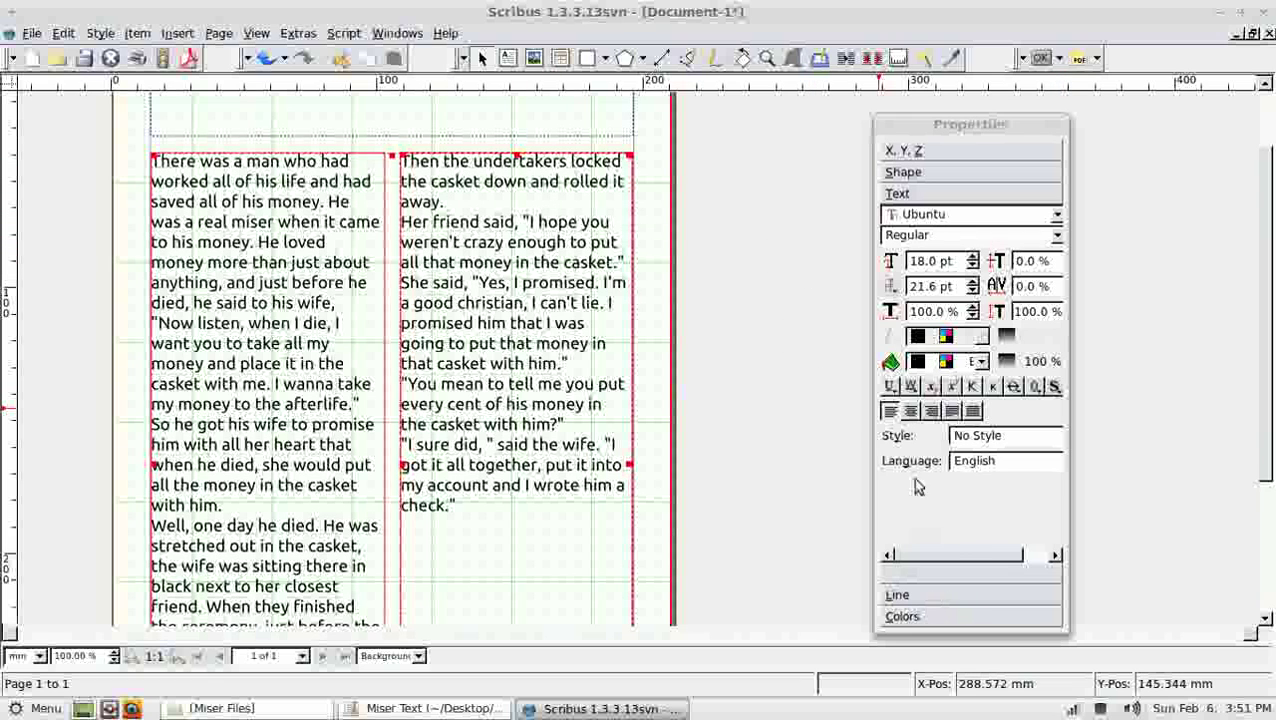
# Step: Draw an image frame over the left column's top and load man-cash.png into it
pyautogui.click(535, 58)
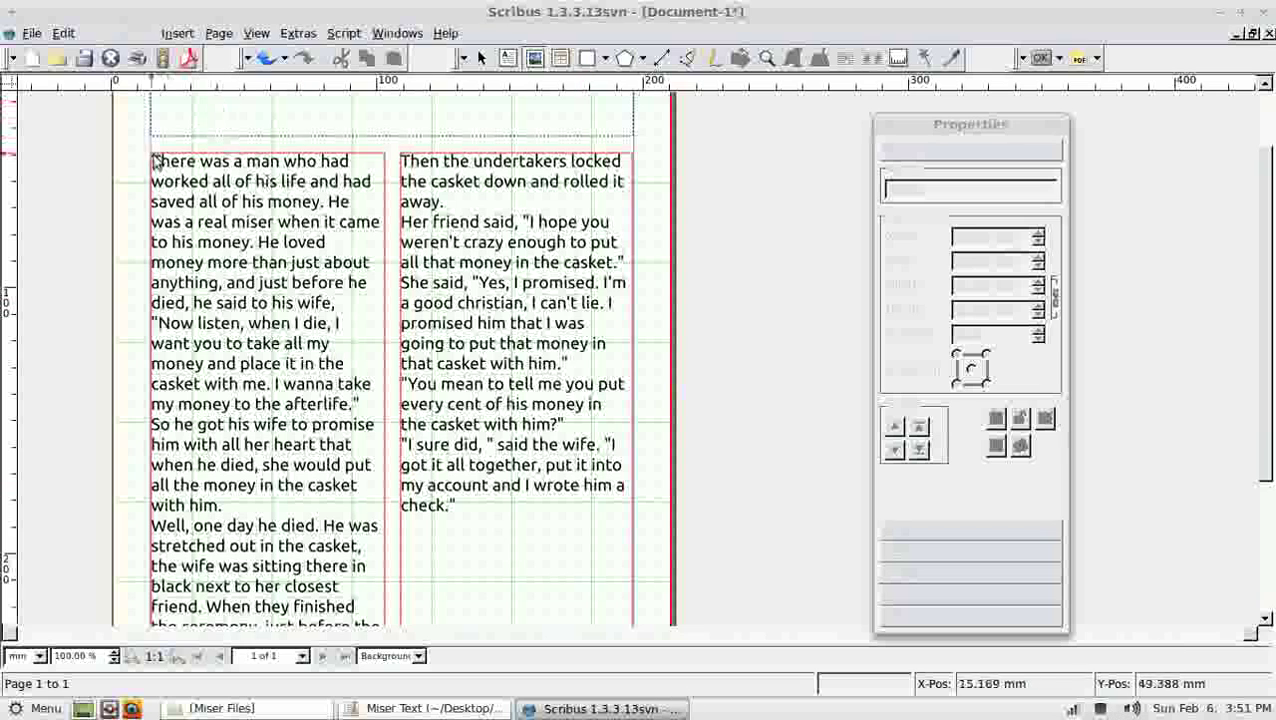
pyautogui.click(151, 159)
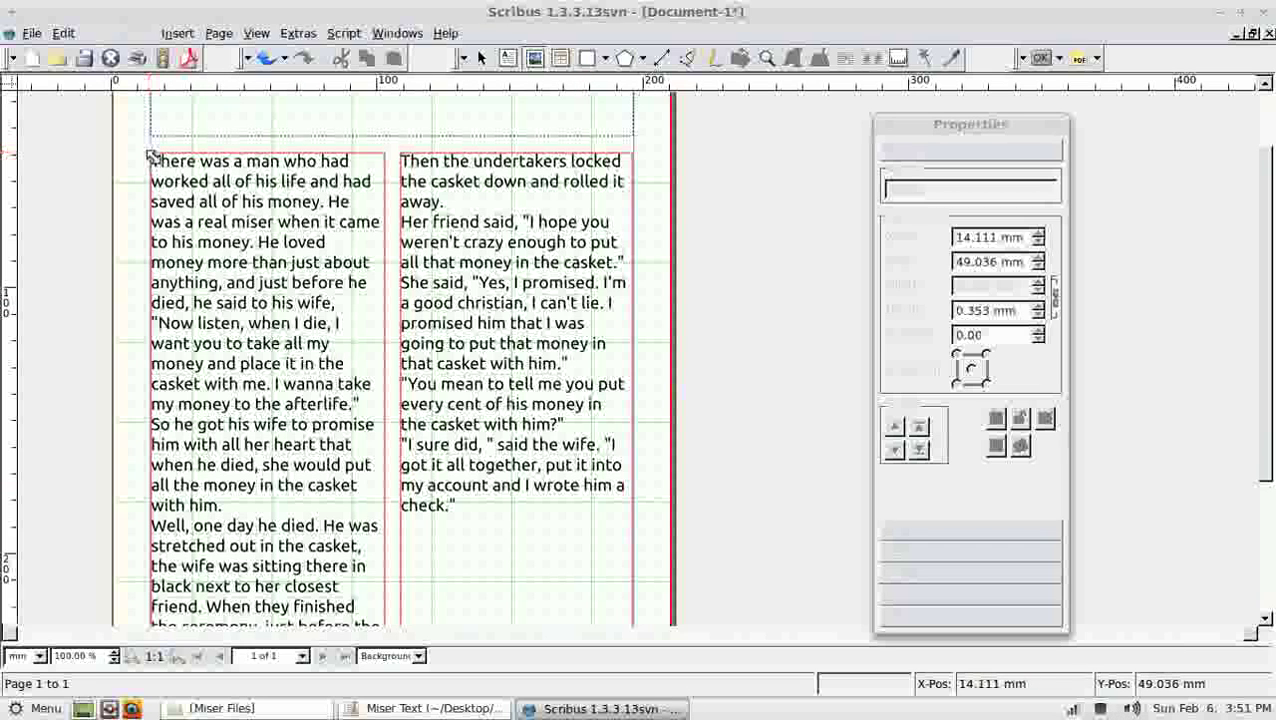
pyautogui.moveTo(151, 159); pyautogui.dragTo(296, 336)
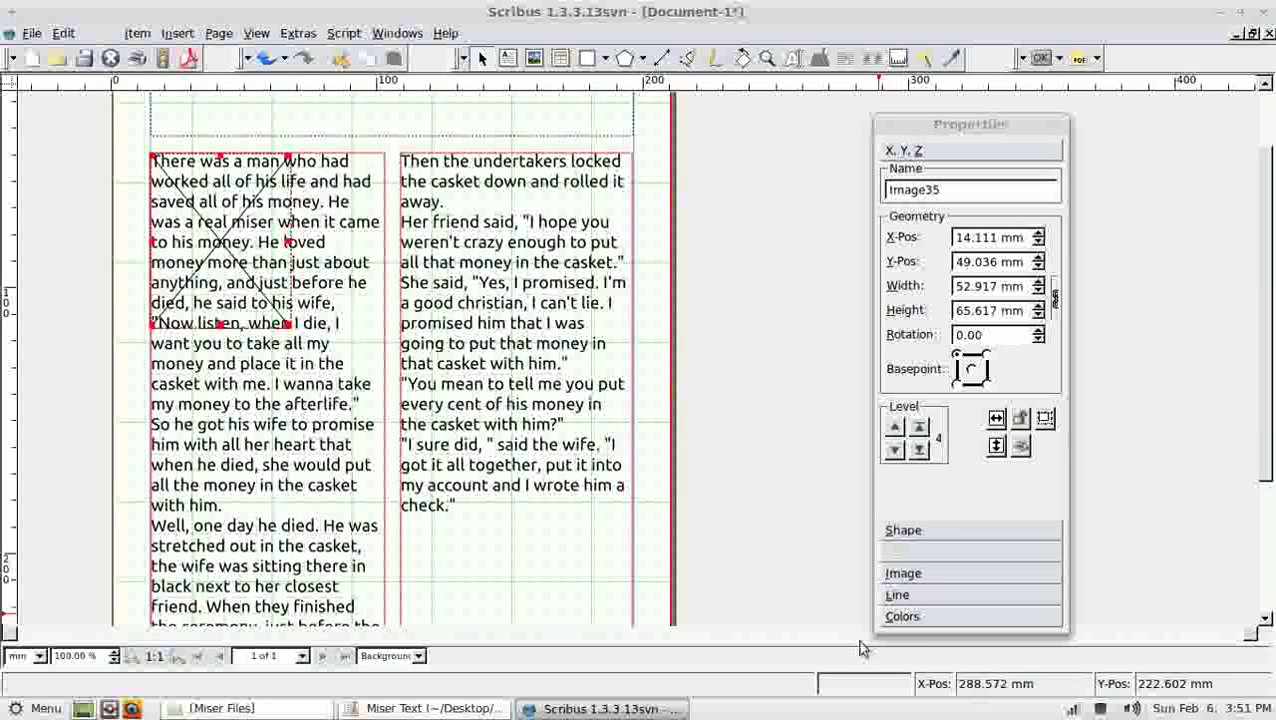
pyautogui.rightClick(238, 232)
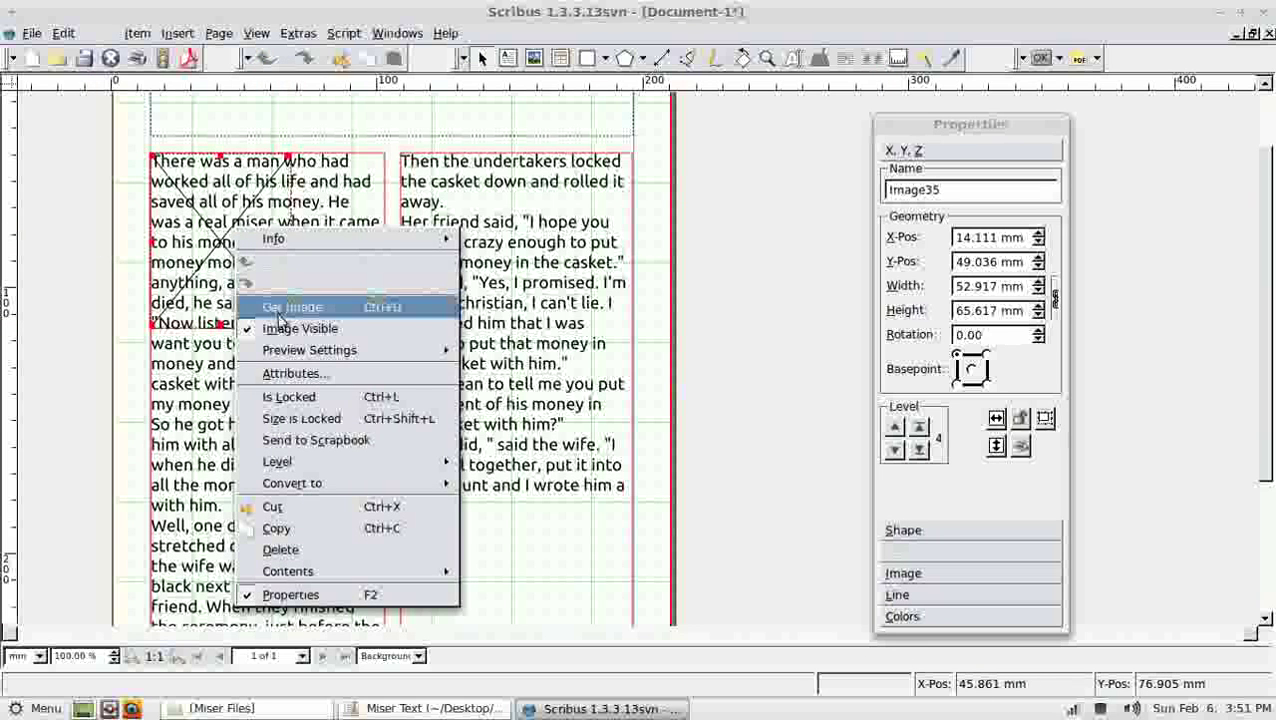
pyautogui.click(292, 307)
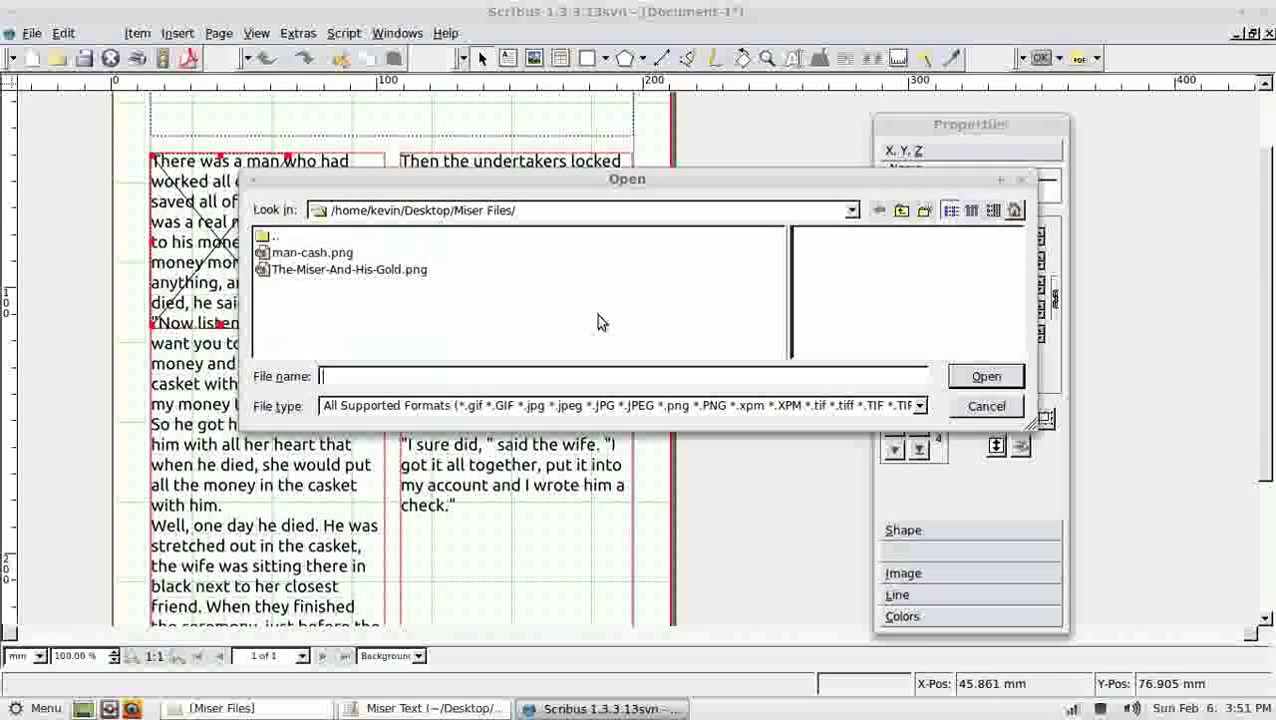
pyautogui.click(300, 268)
pyautogui.click(300, 253)
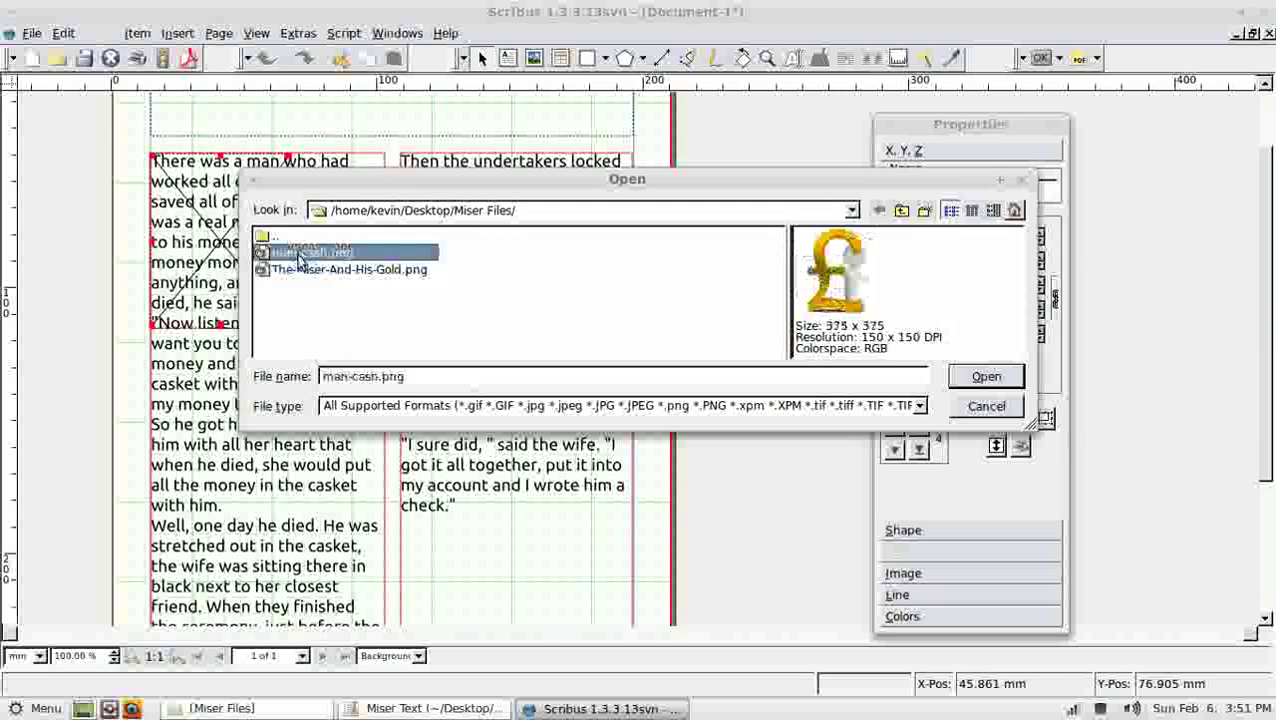
pyautogui.click(986, 377)
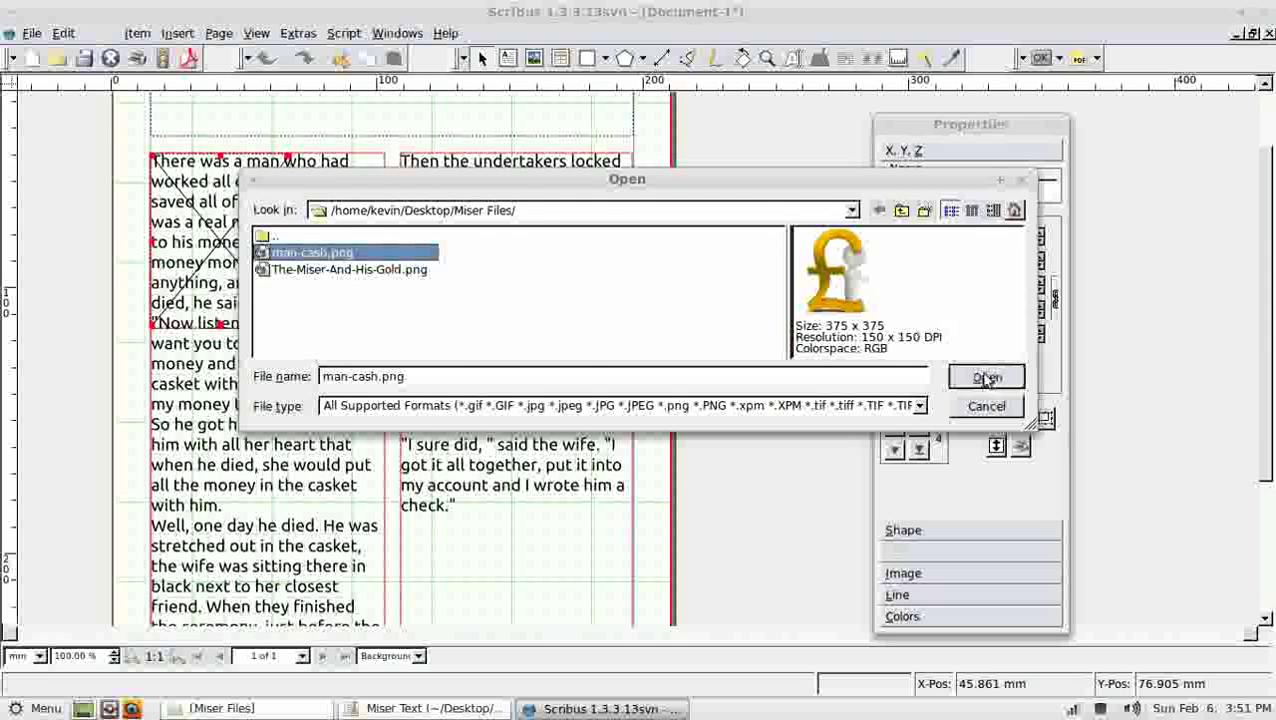
pyautogui.rightClick(1100, 709)
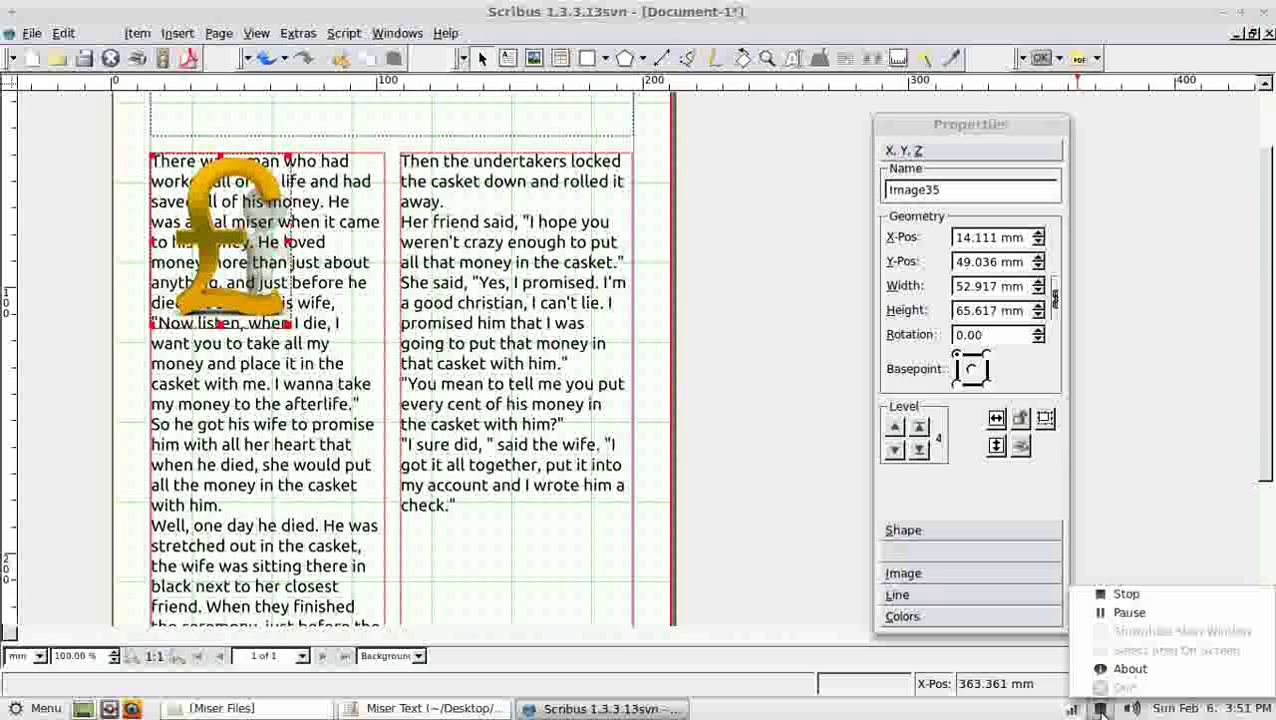
pyautogui.click(1129, 612)
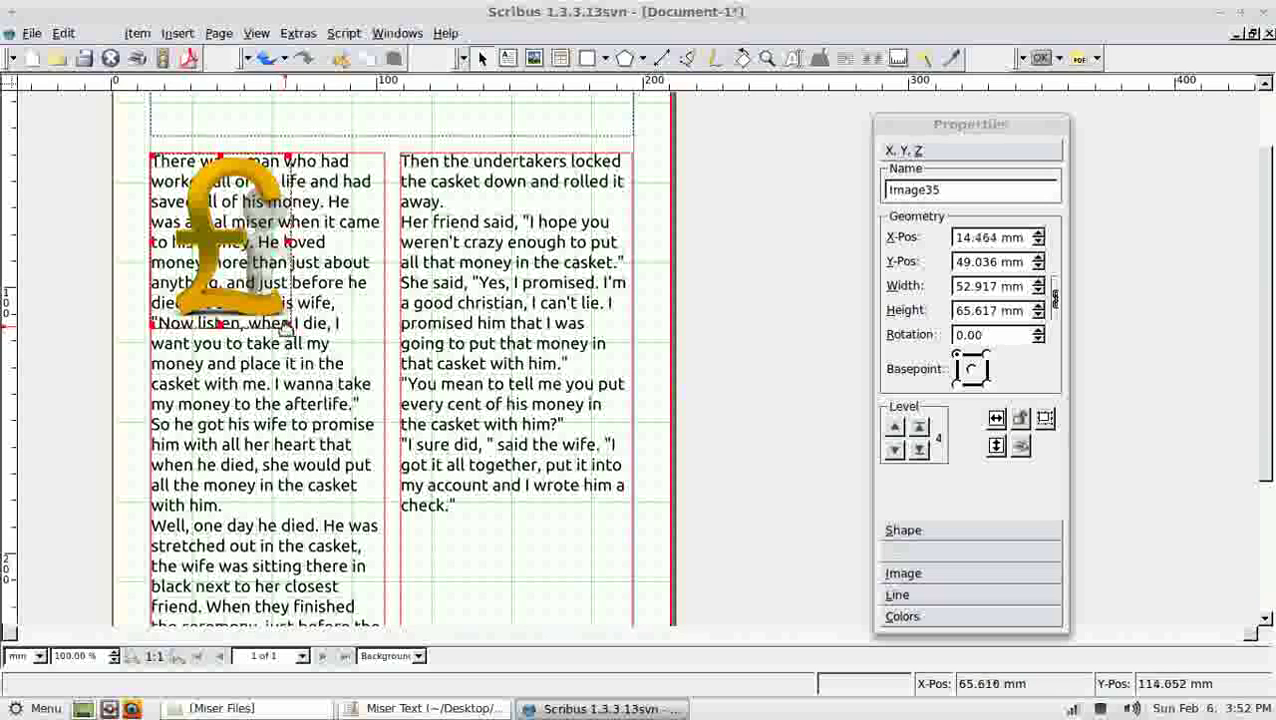
# Step: Shrink the pound image frame, scale the picture proportionally to fit it, and move it to the column's top-left corner
pyautogui.moveTo(286, 325); pyautogui.dragTo(276, 288)
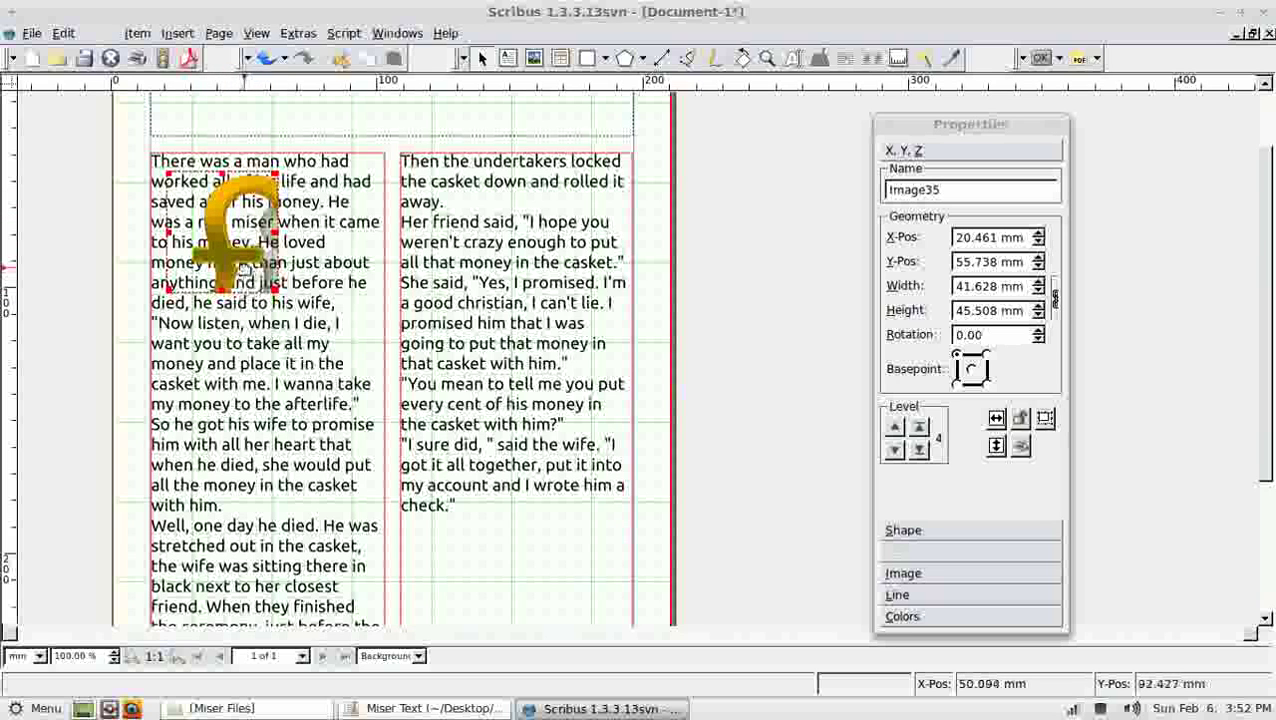
pyautogui.click(905, 574)
pyautogui.click(886, 411)
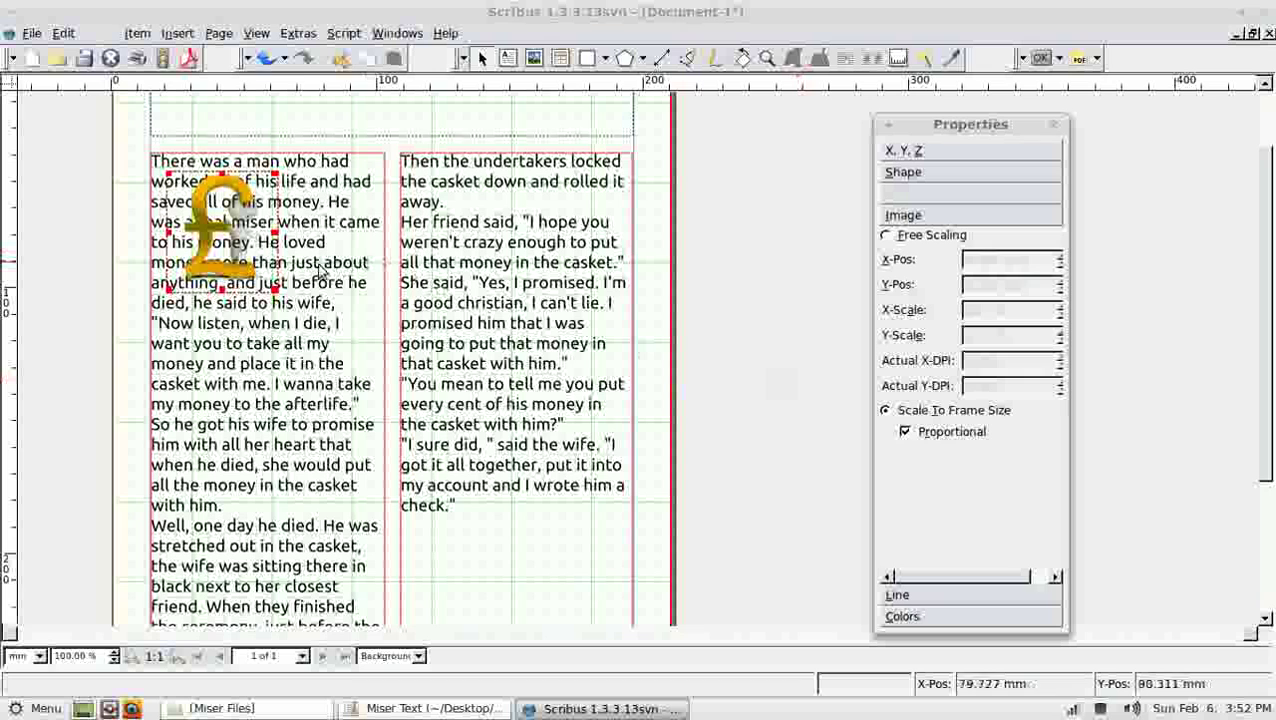
pyautogui.click(231, 223)
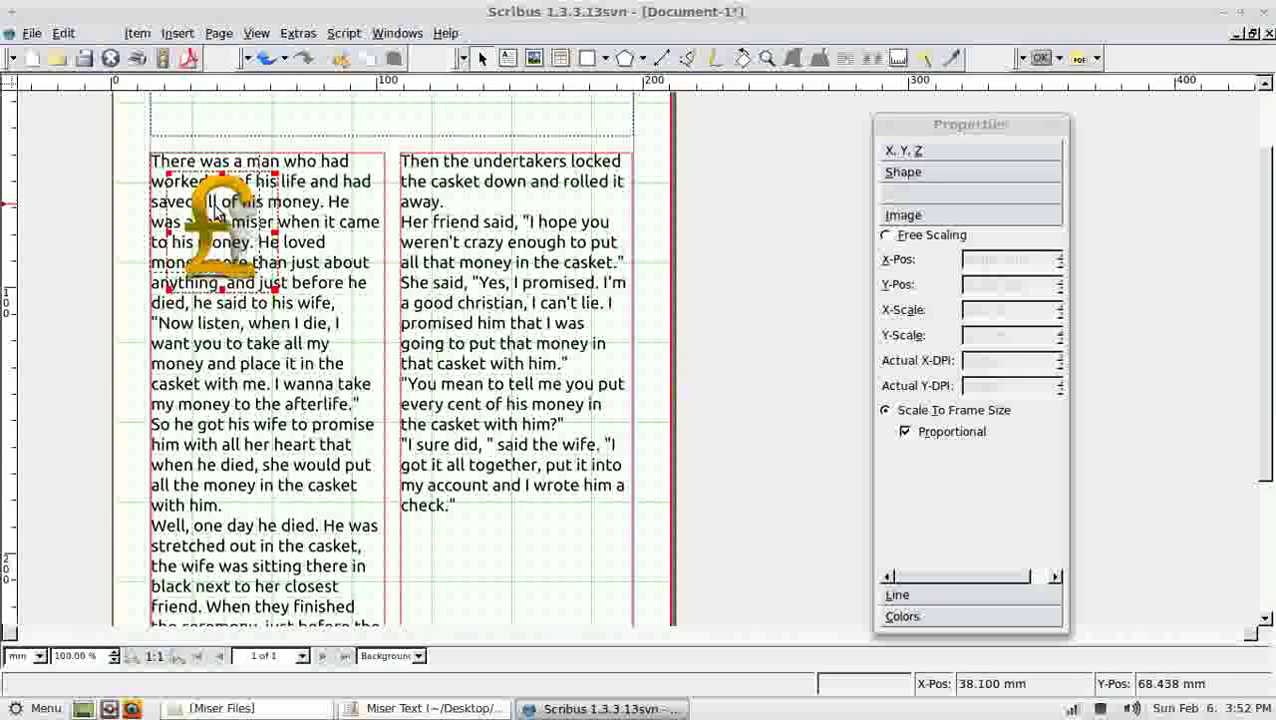
pyautogui.moveTo(214, 209); pyautogui.dragTo(196, 189)
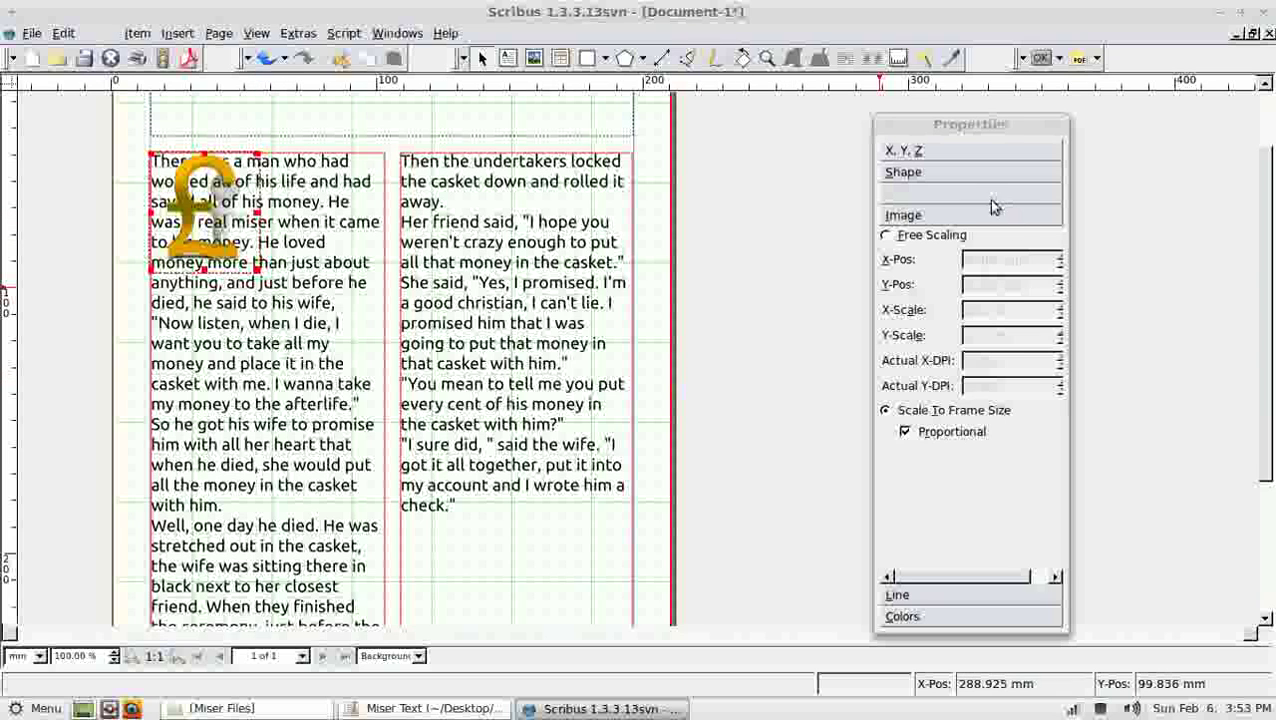
# Step: Turn on Text Flows Around Frame for the £ image and enlarge it so the opening lines wrap beside it
pyautogui.click(966, 176)
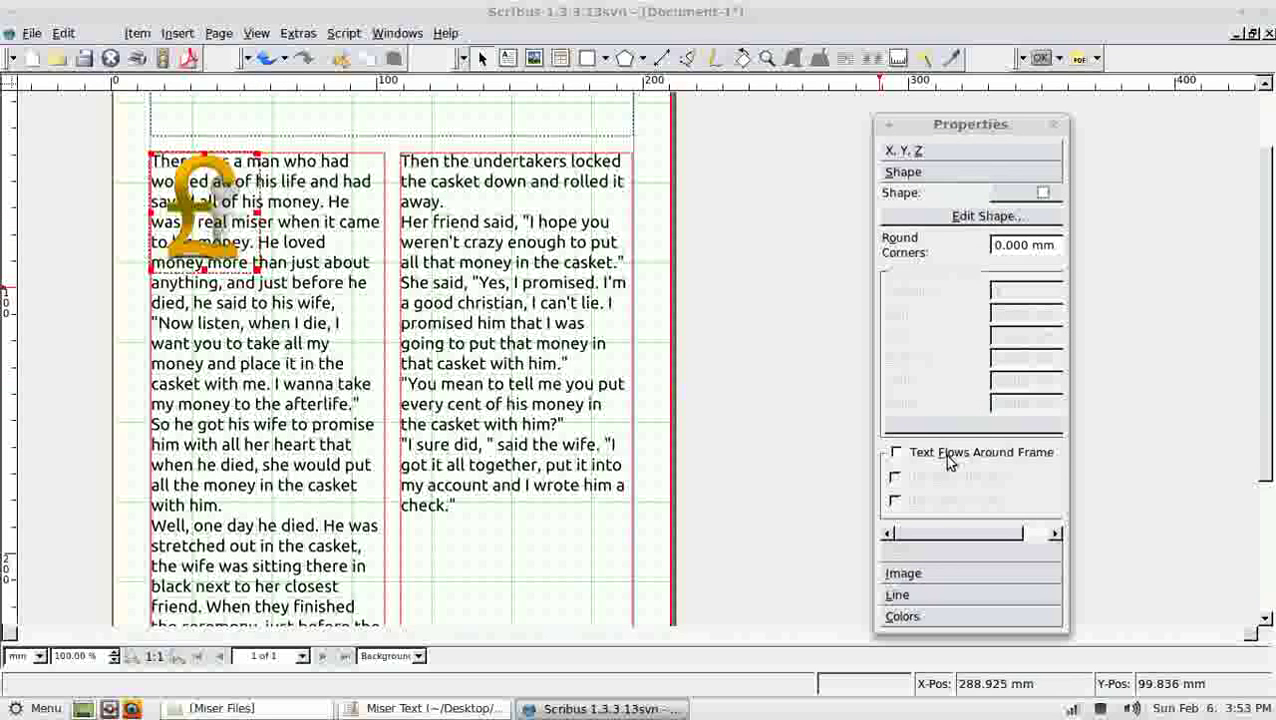
pyautogui.click(897, 453)
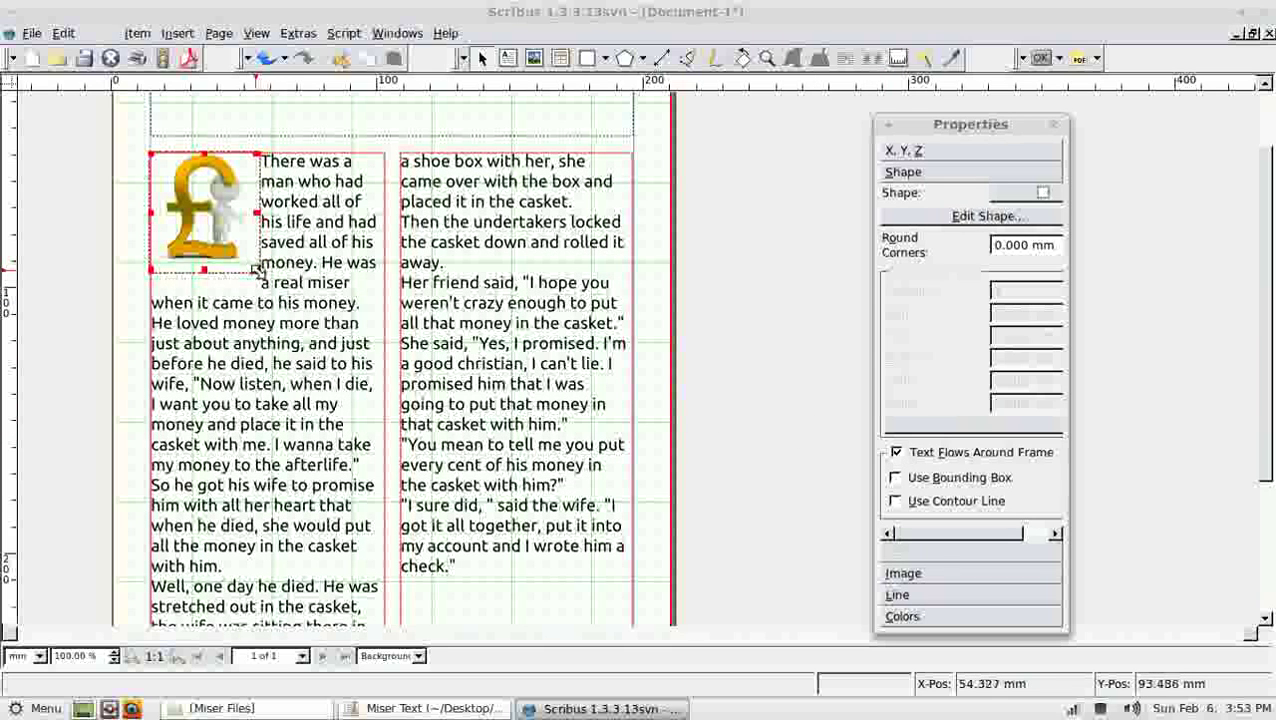
pyautogui.moveTo(258, 270); pyautogui.dragTo(266, 277)
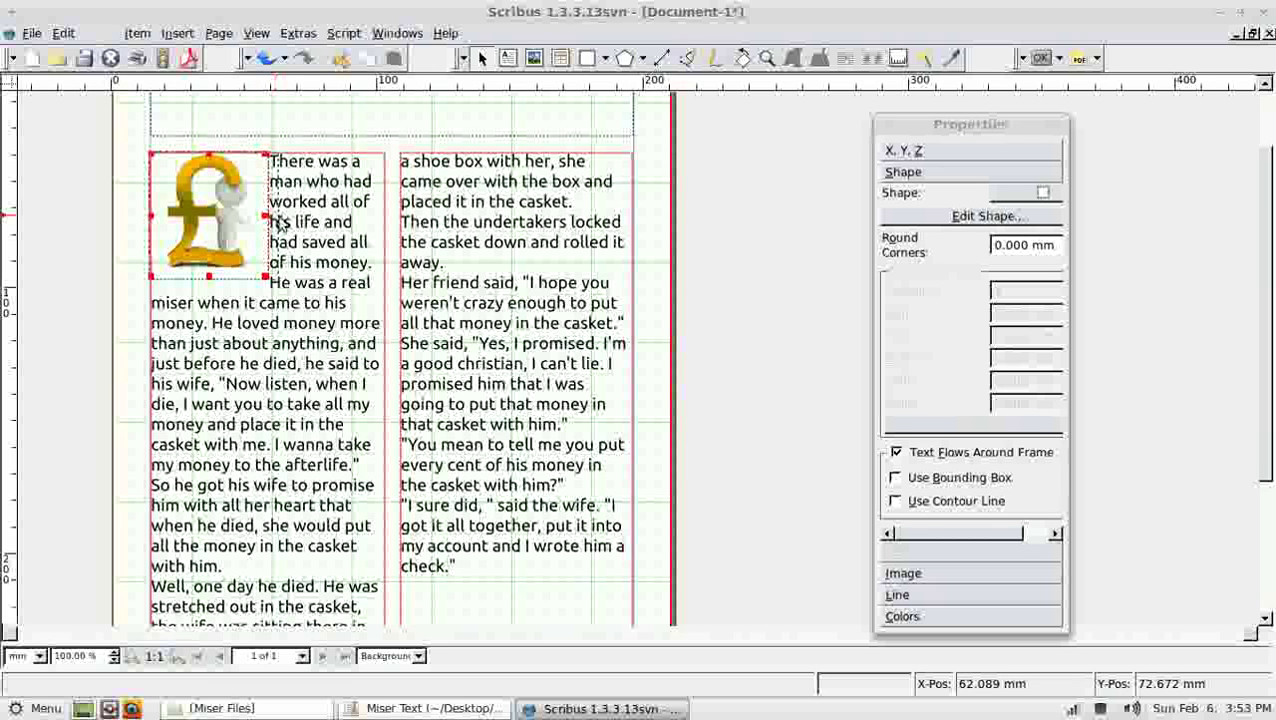
pyautogui.moveTo(272, 218); pyautogui.dragTo(279, 216)
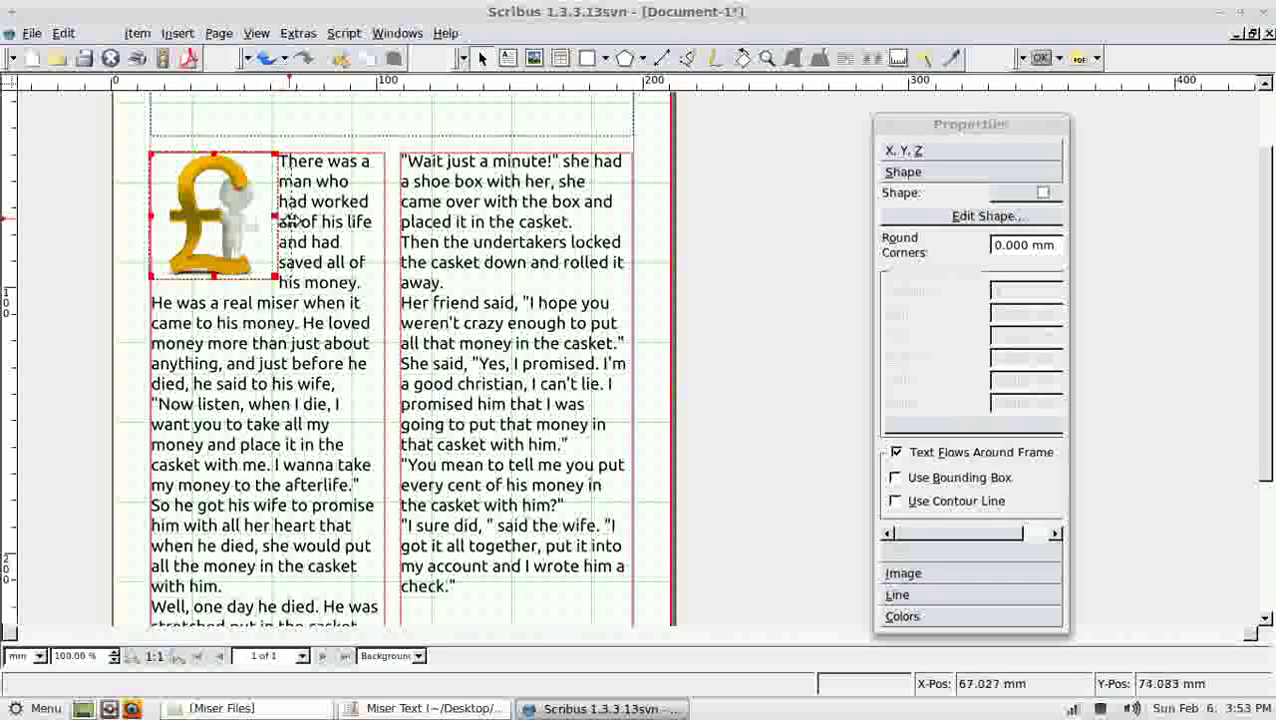
pyautogui.moveTo(276, 226)
pyautogui.mouseDown()
pyautogui.moveTo(279, 214)
pyautogui.moveTo(277, 228)
pyautogui.mouseUp()
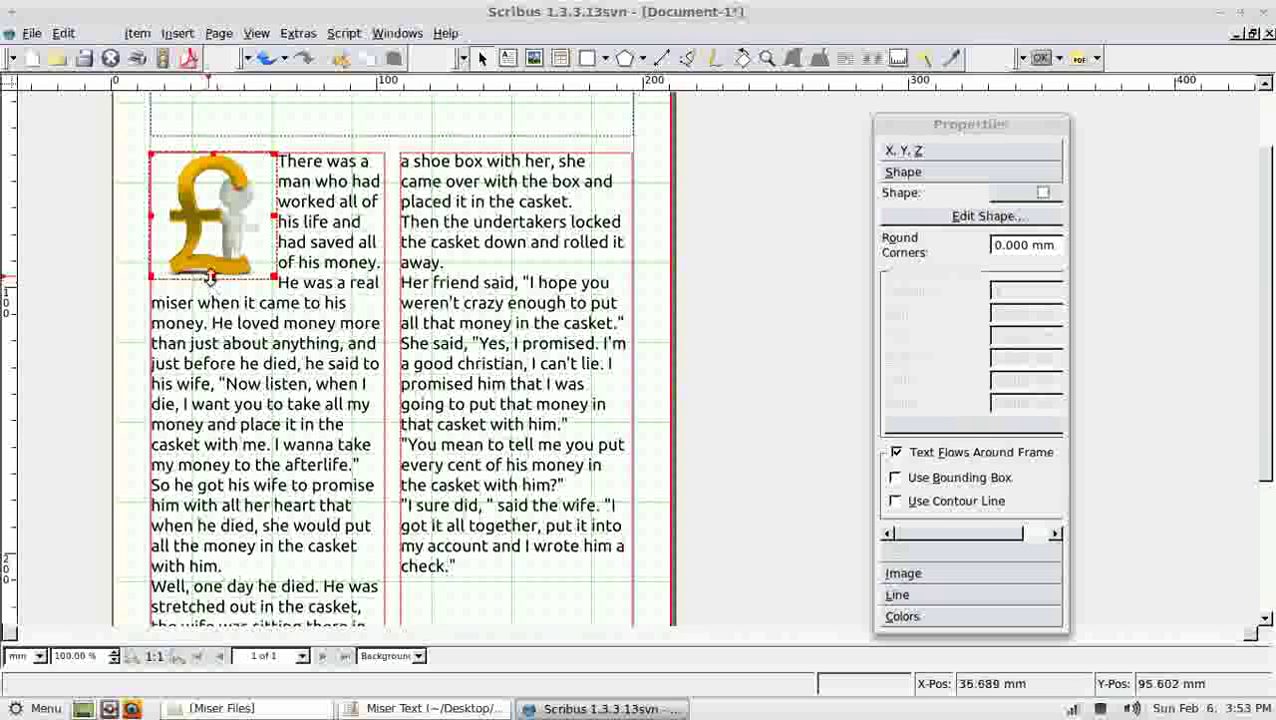
pyautogui.moveTo(211, 276); pyautogui.dragTo(211, 284)
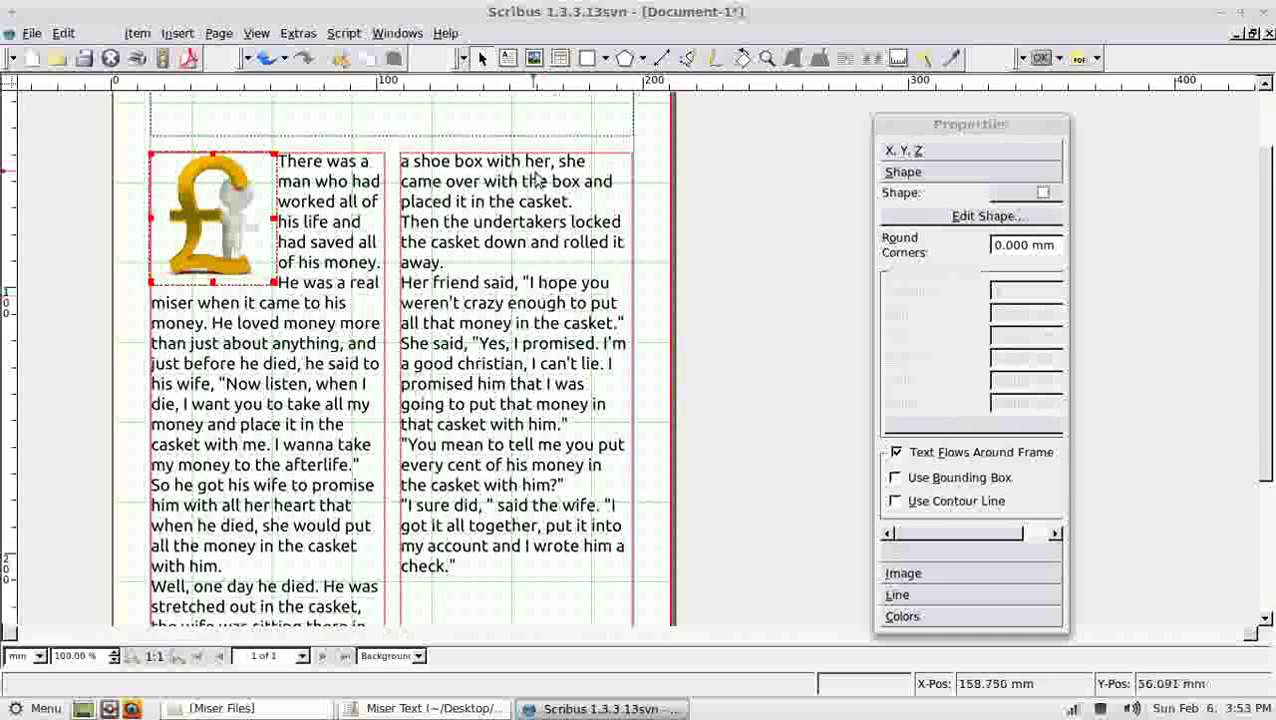
# Step: Draw an image frame across both columns and load The-Miser-And-His-Gold.png into it
pyautogui.click(533, 57)
pyautogui.scroll(-3, 578, 270)
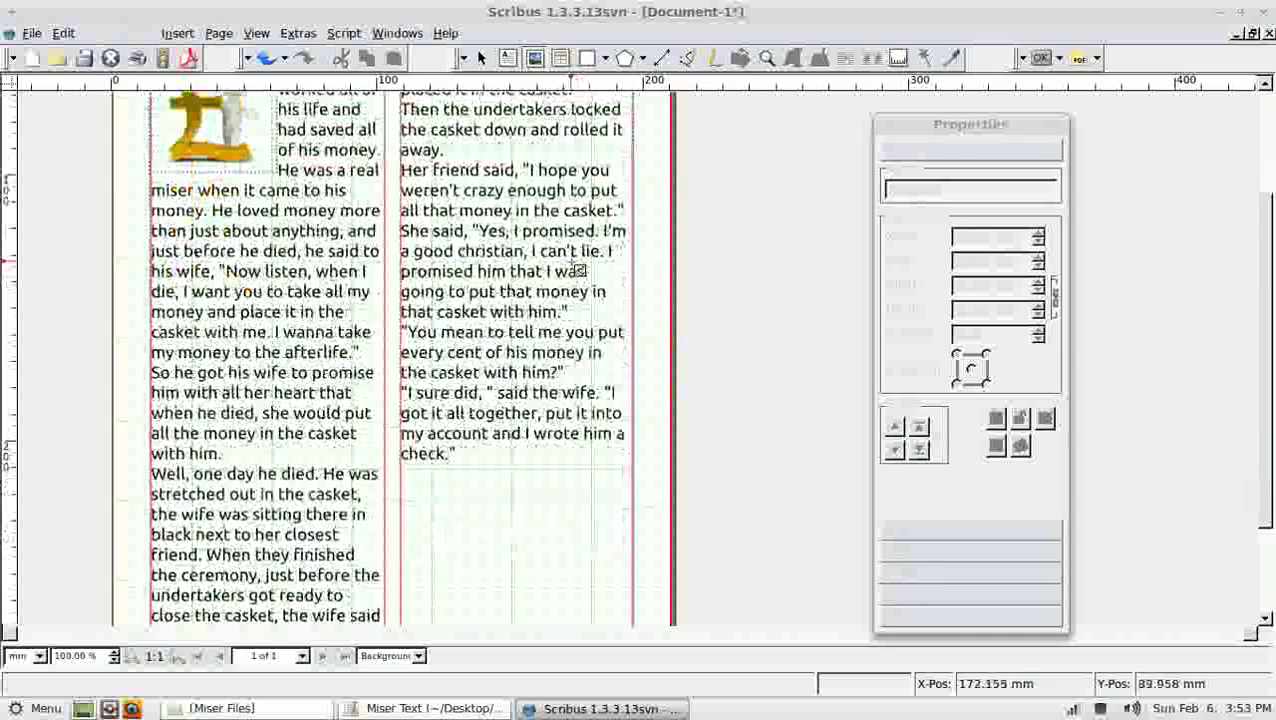
pyautogui.scroll(-3, 578, 270)
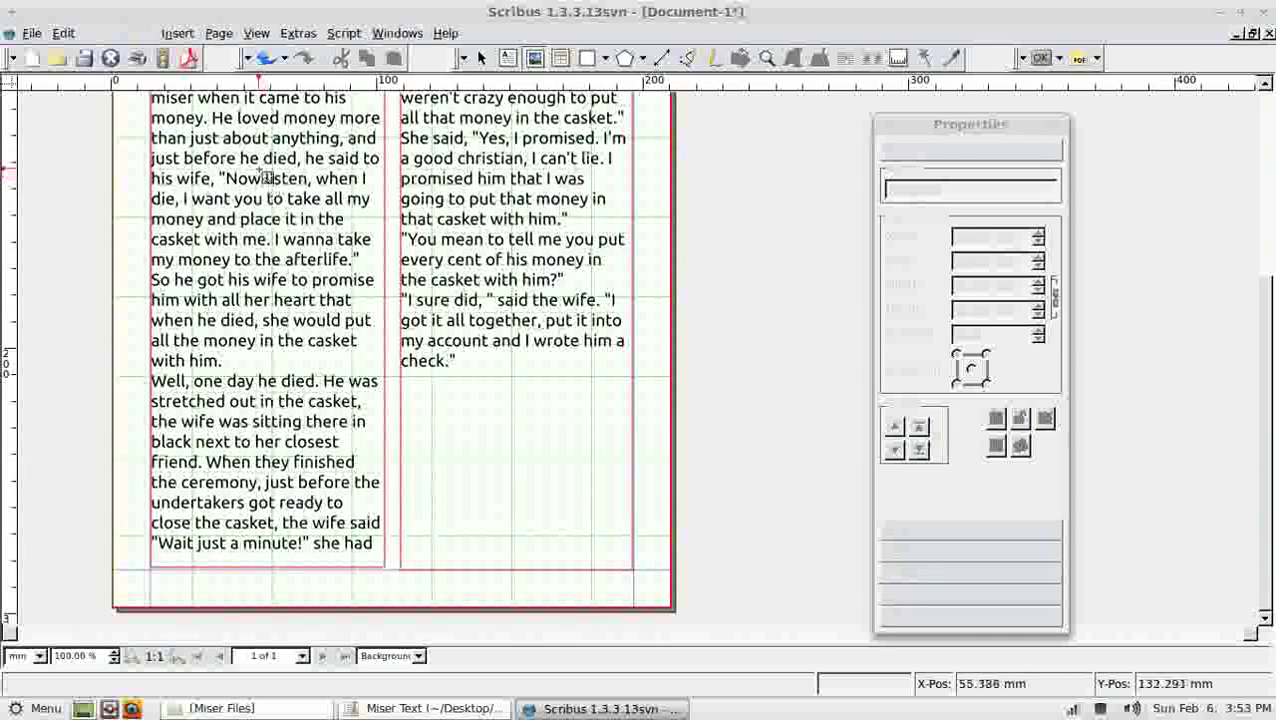
pyautogui.moveTo(265, 162); pyautogui.dragTo(520, 466)
pyautogui.rightClick(397, 297)
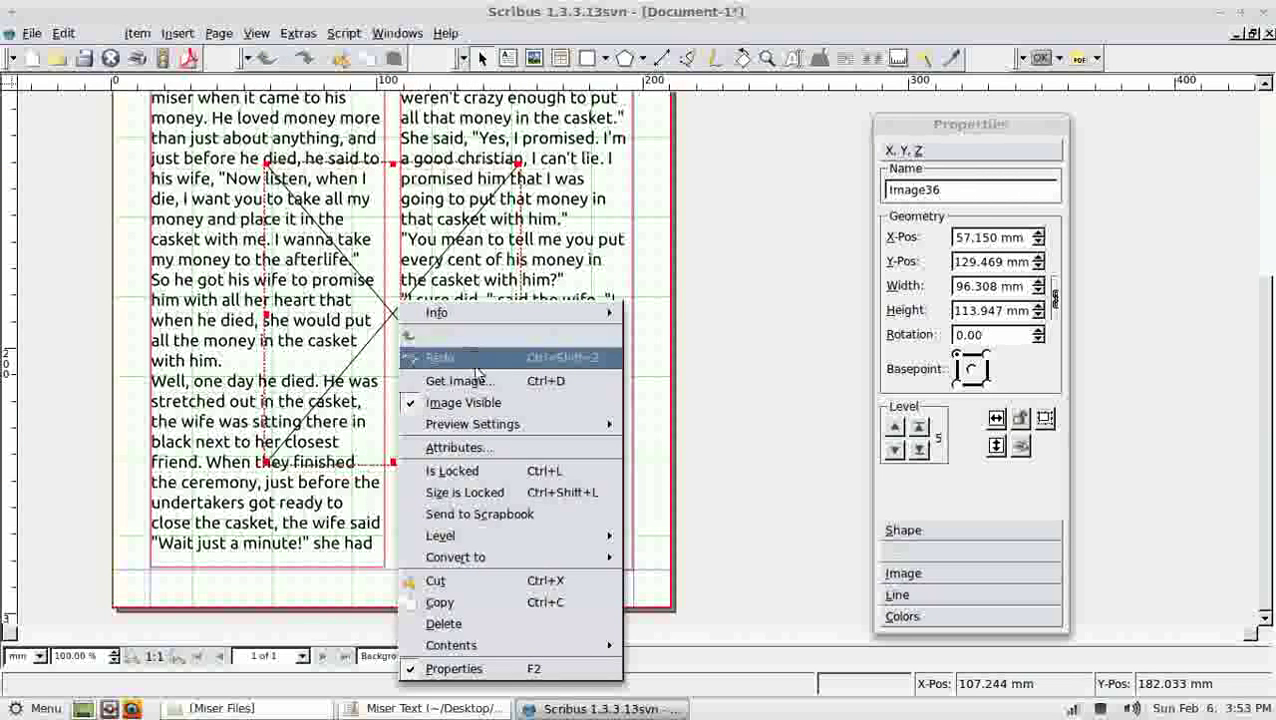
pyautogui.click(474, 381)
pyautogui.click(397, 270)
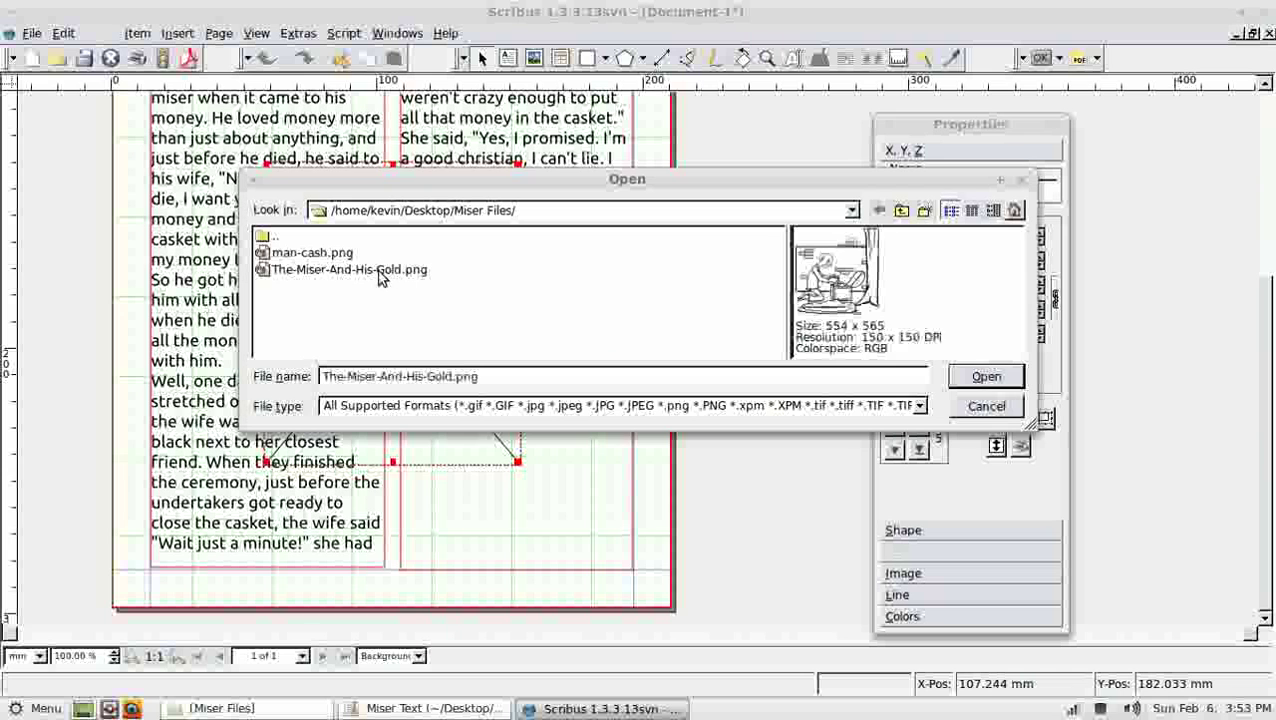
pyautogui.click(987, 378)
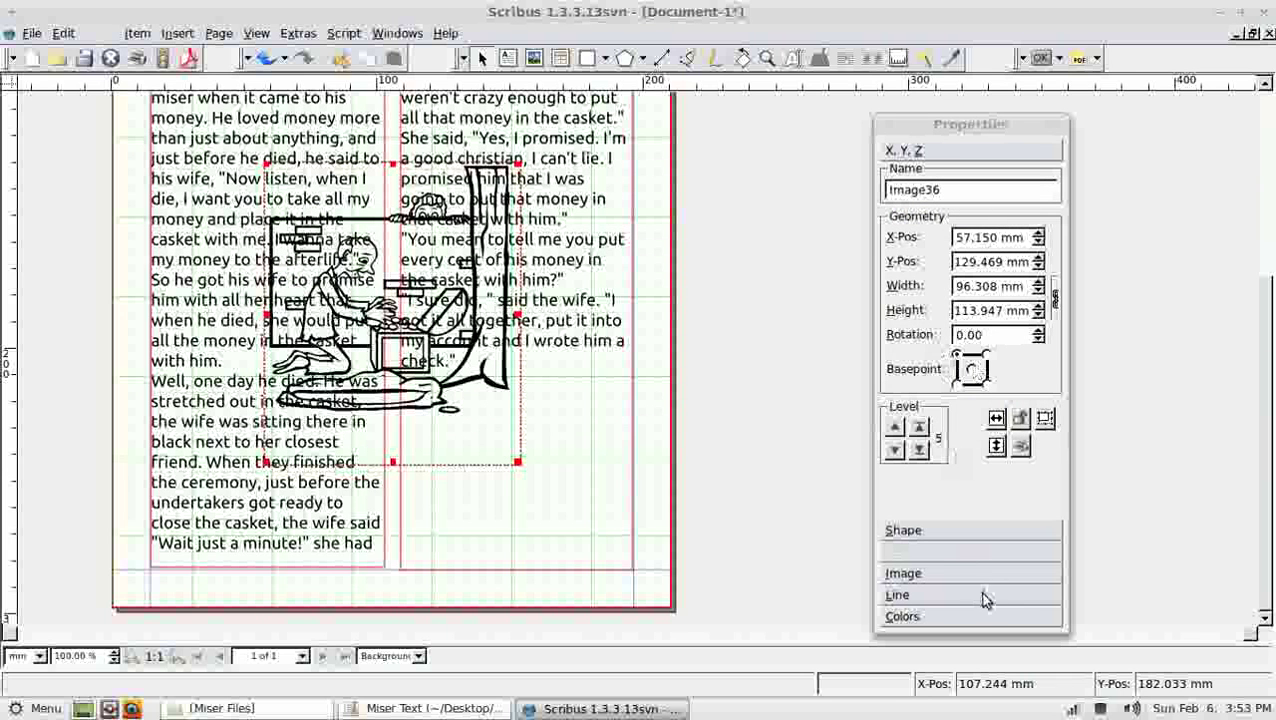
# Step: Scale the miser picture proportionally to fit its frame size
pyautogui.click(936, 577)
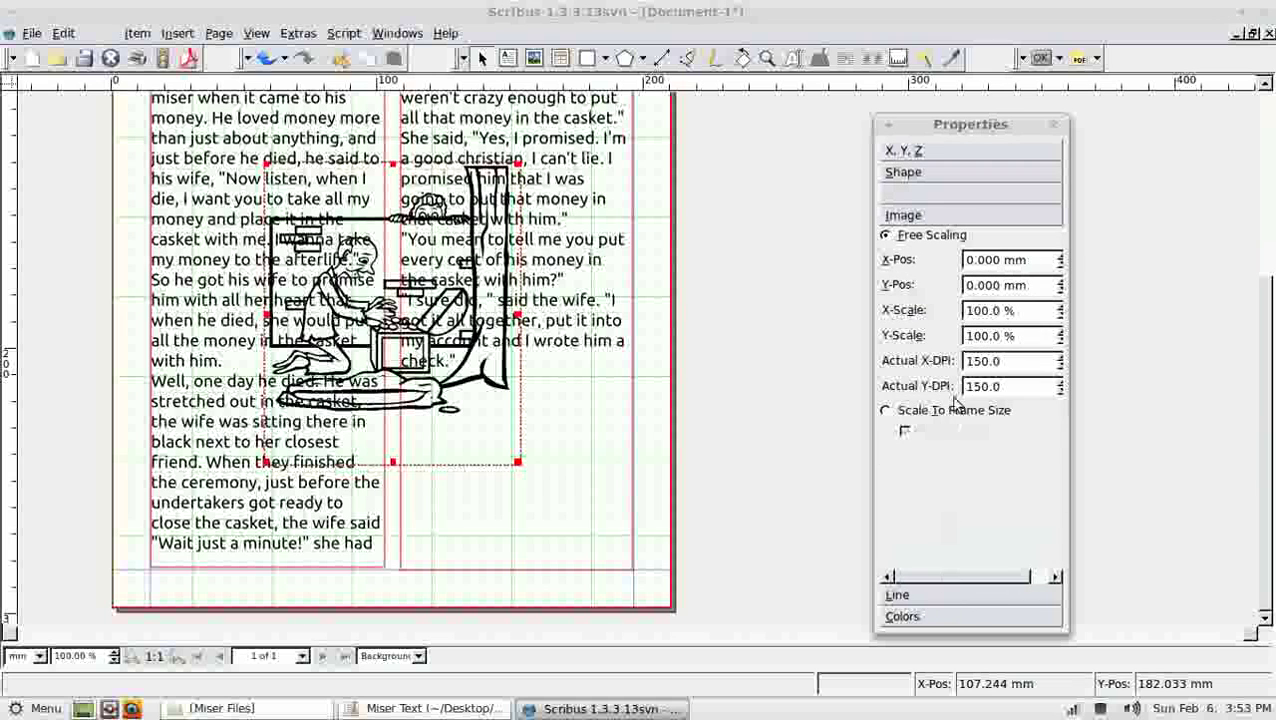
pyautogui.click(886, 411)
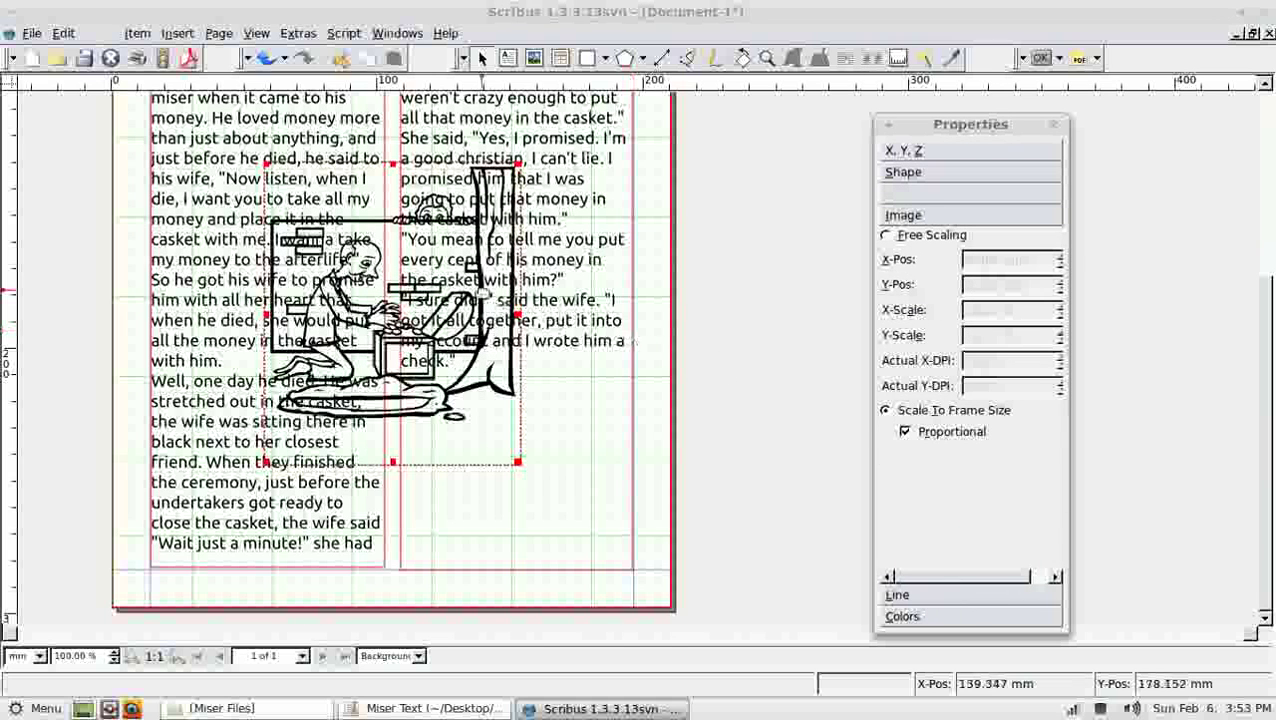
pyautogui.click(928, 176)
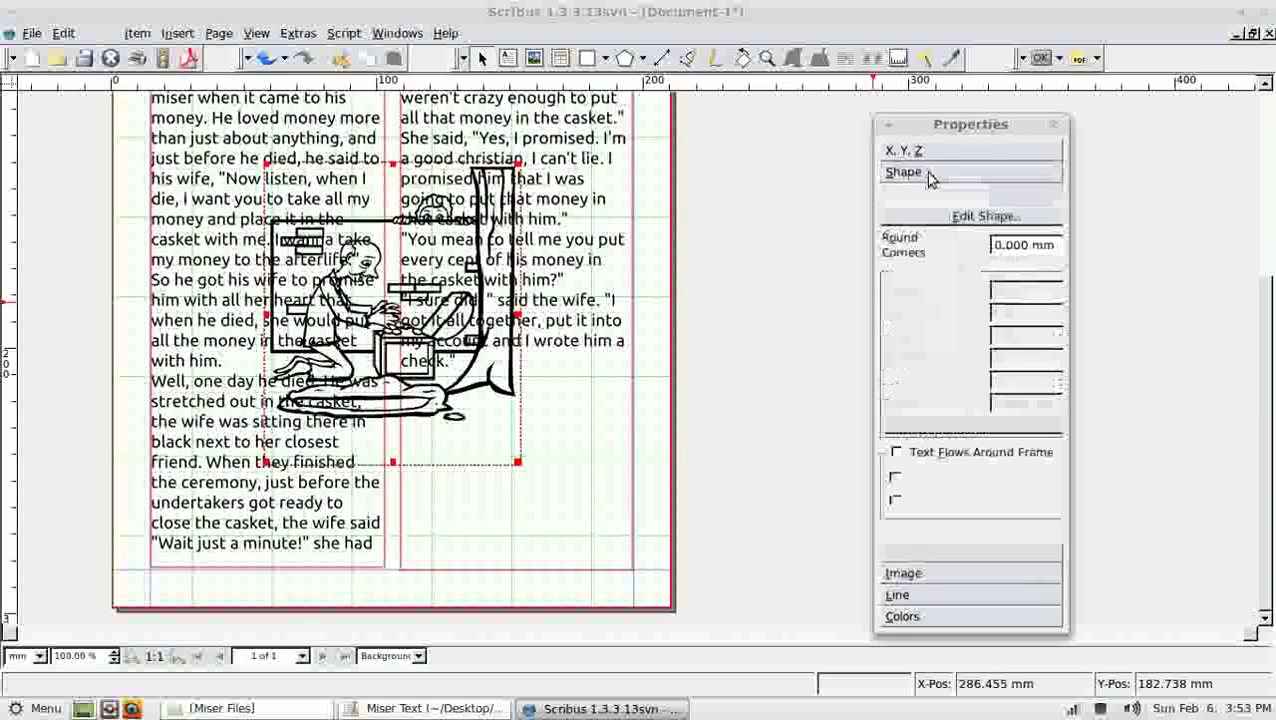
# Step: Make the story text flow around the miser picture and shrink its frame
pyautogui.click(897, 453)
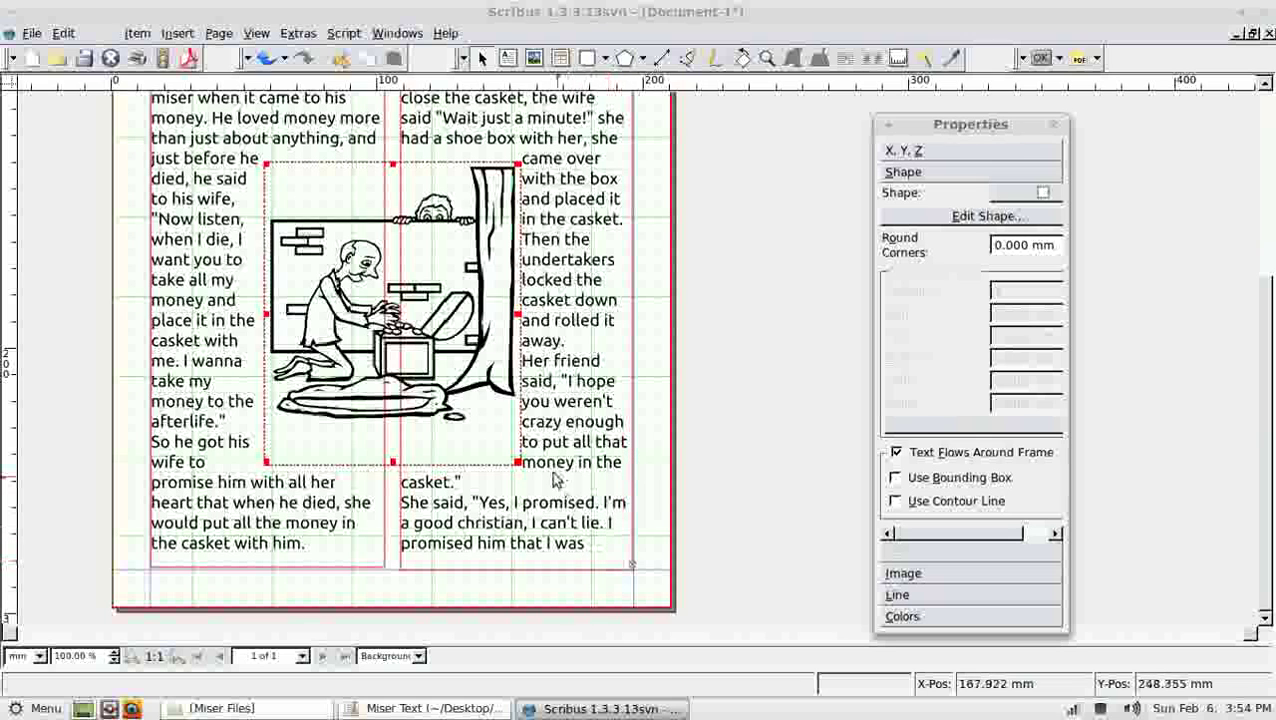
pyautogui.moveTo(519, 459); pyautogui.dragTo(521, 438)
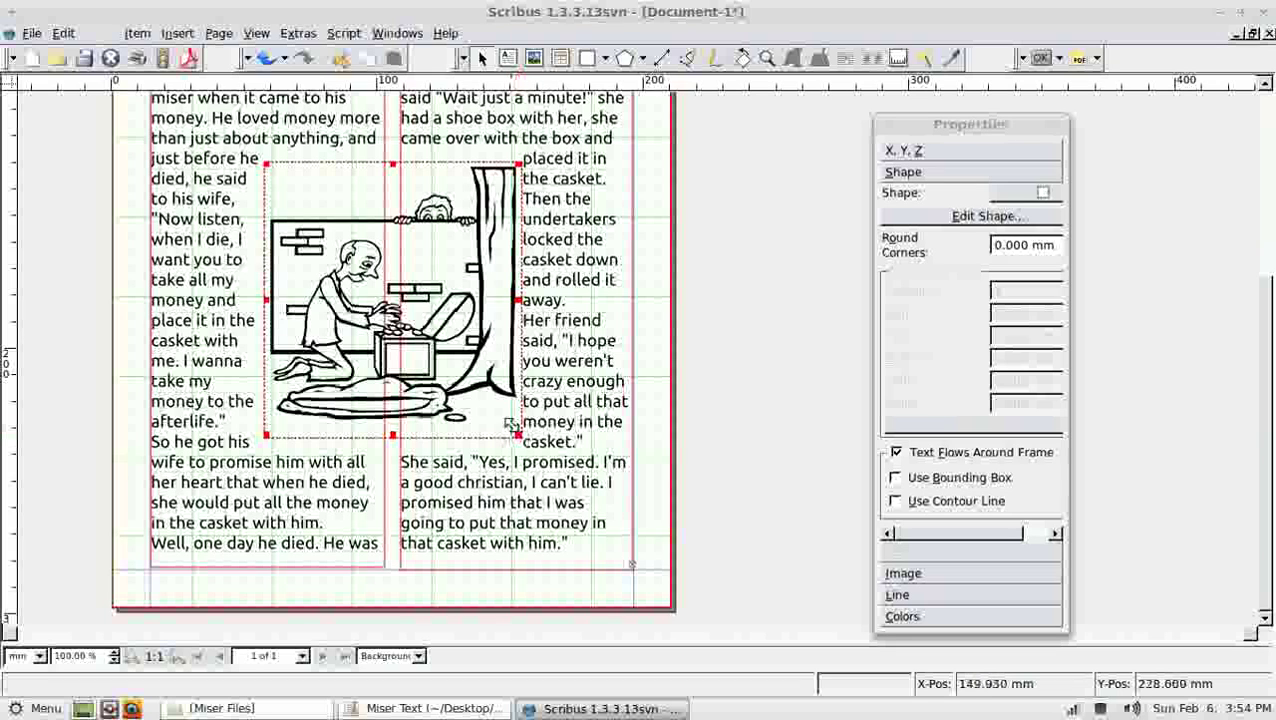
pyautogui.moveTo(512, 426); pyautogui.dragTo(455, 338)
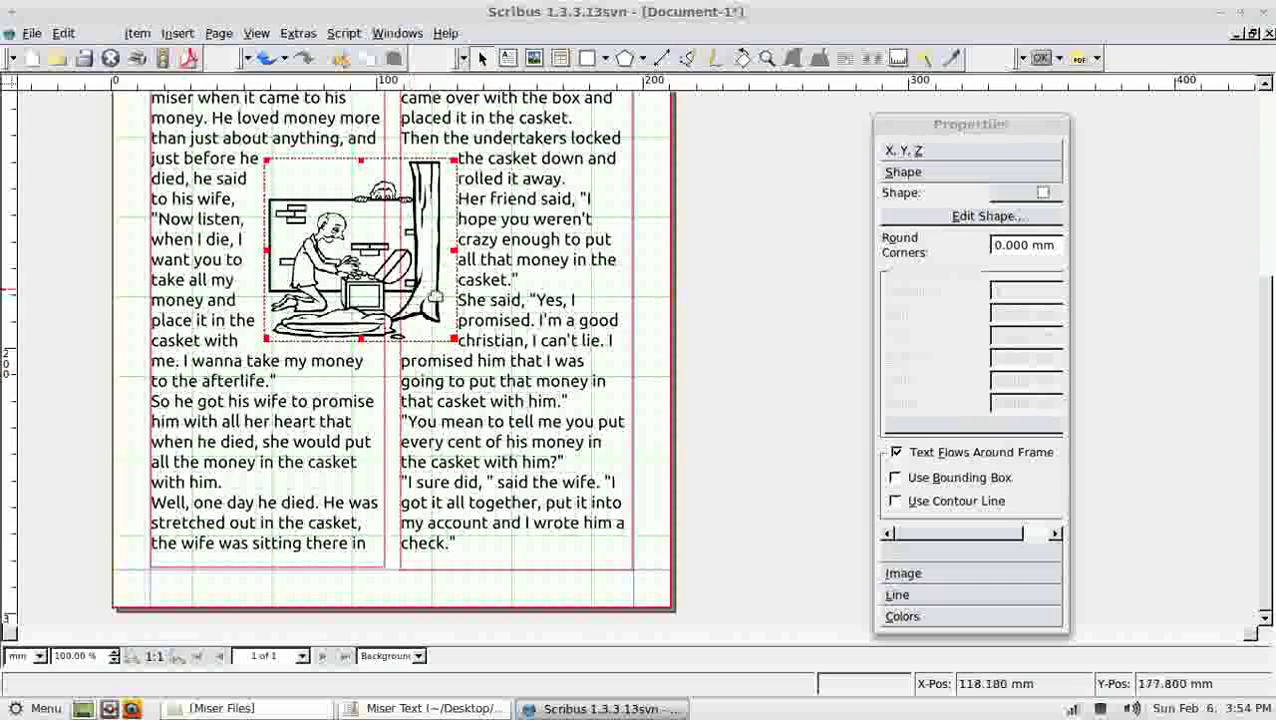
# Step: Move the miser picture lower so it straddles both columns mid-story
pyautogui.scroll(3, 510, 330)
pyautogui.scroll(-2, 543, 350)
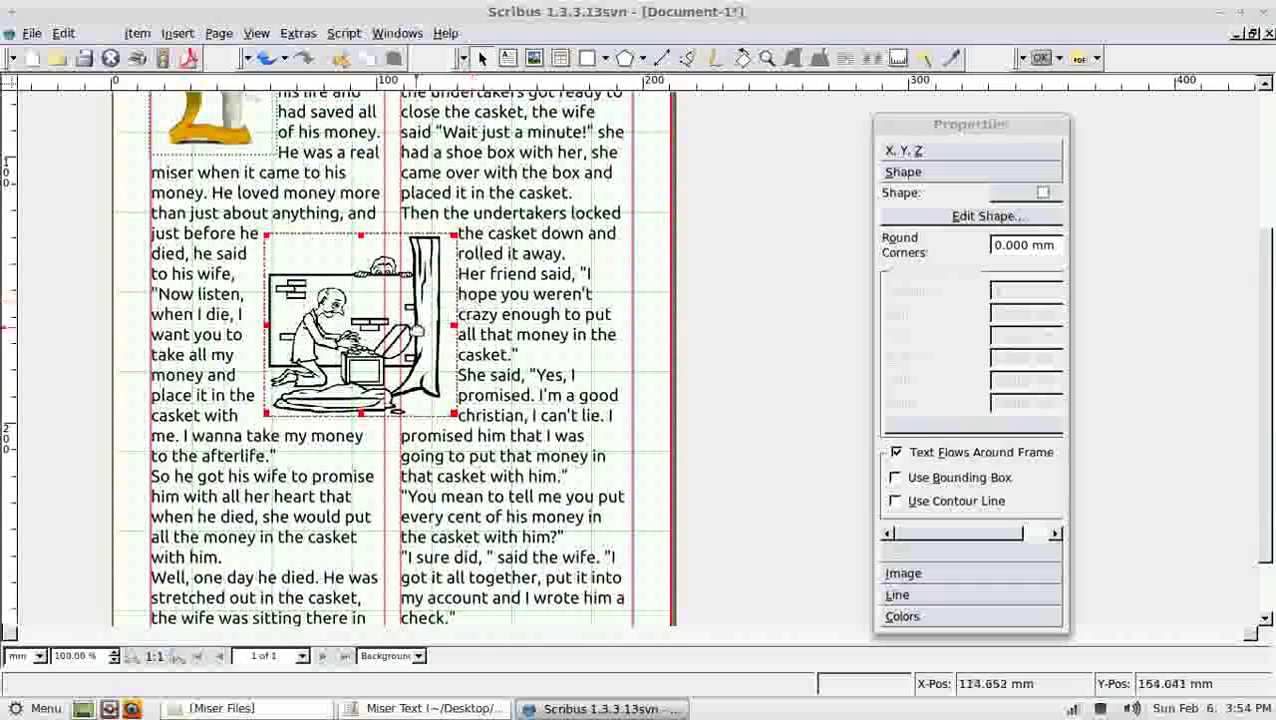
pyautogui.moveTo(413, 427); pyautogui.dragTo(435, 541)
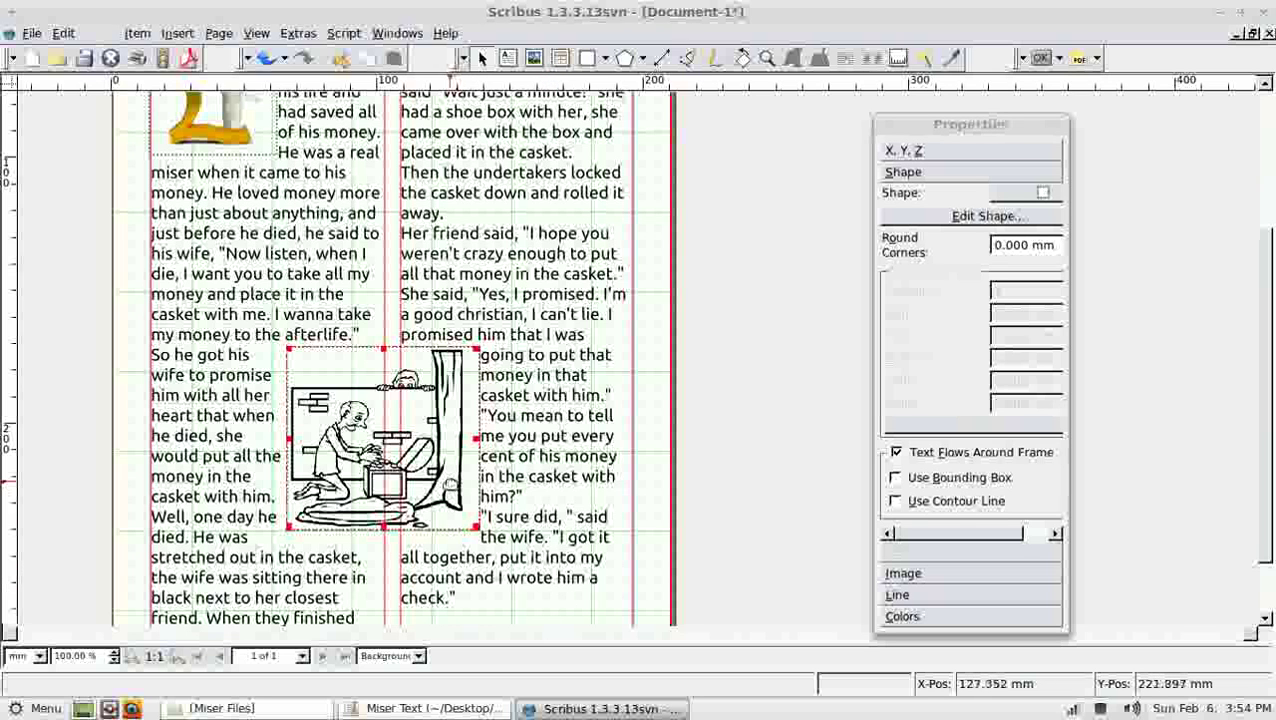
pyautogui.moveTo(448, 482); pyautogui.dragTo(453, 498)
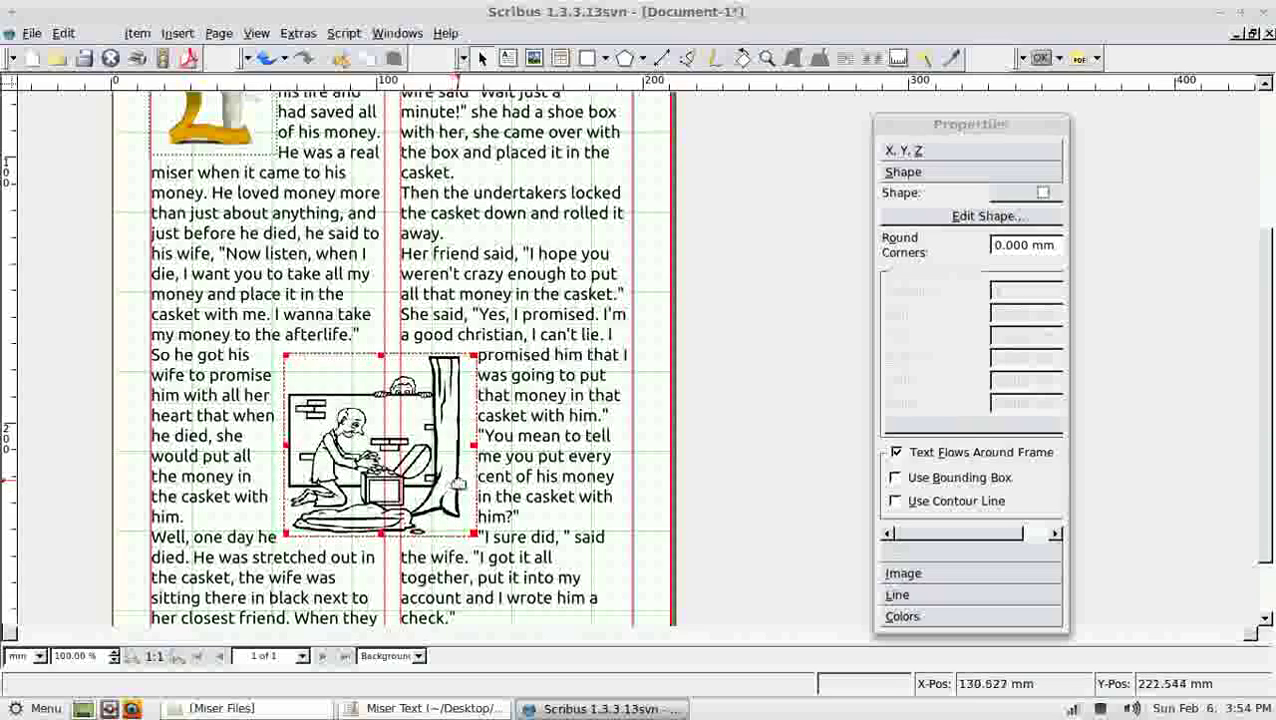
pyautogui.scroll(-3, 457, 484)
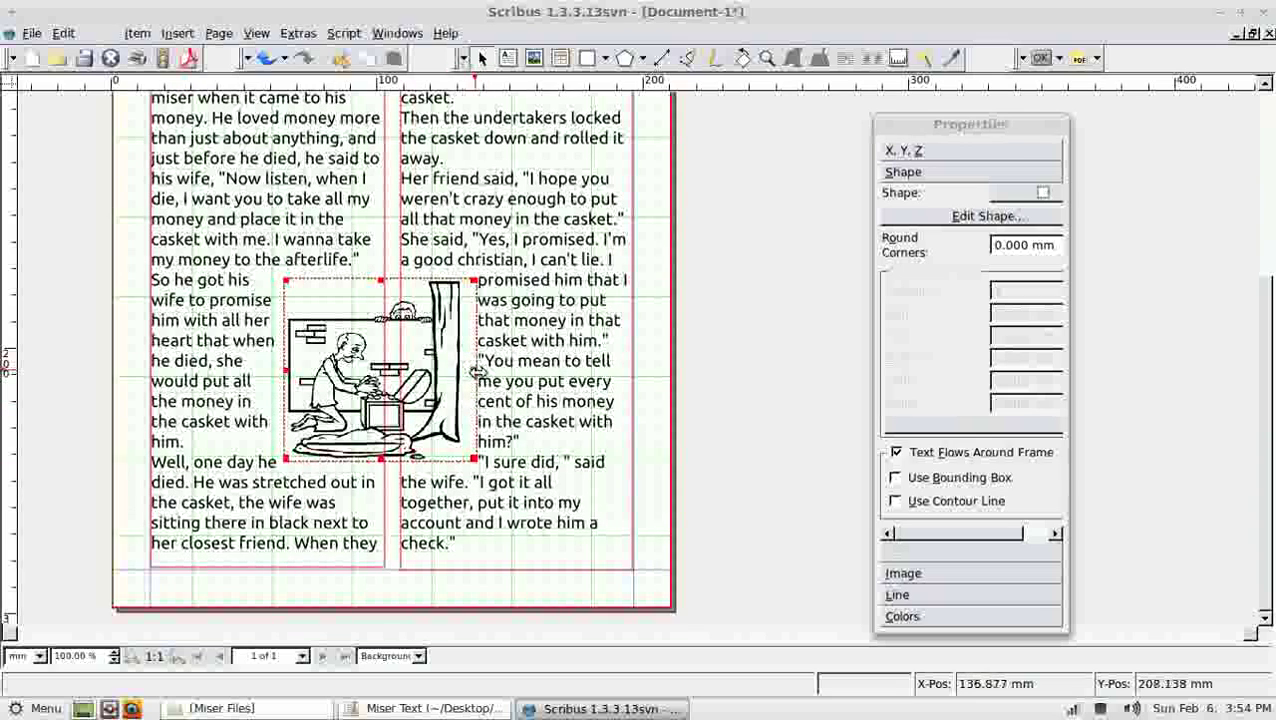
pyautogui.scroll(10, 590, 420)
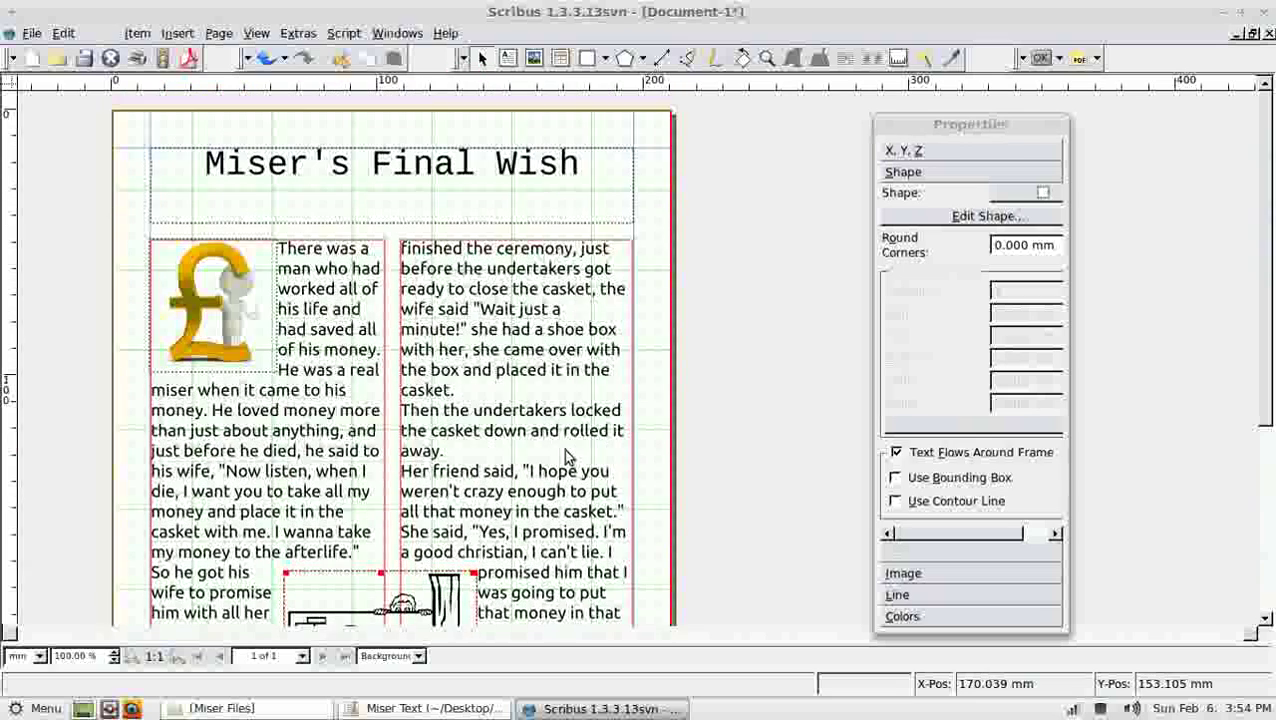
pyautogui.scroll(-3, 360, 240)
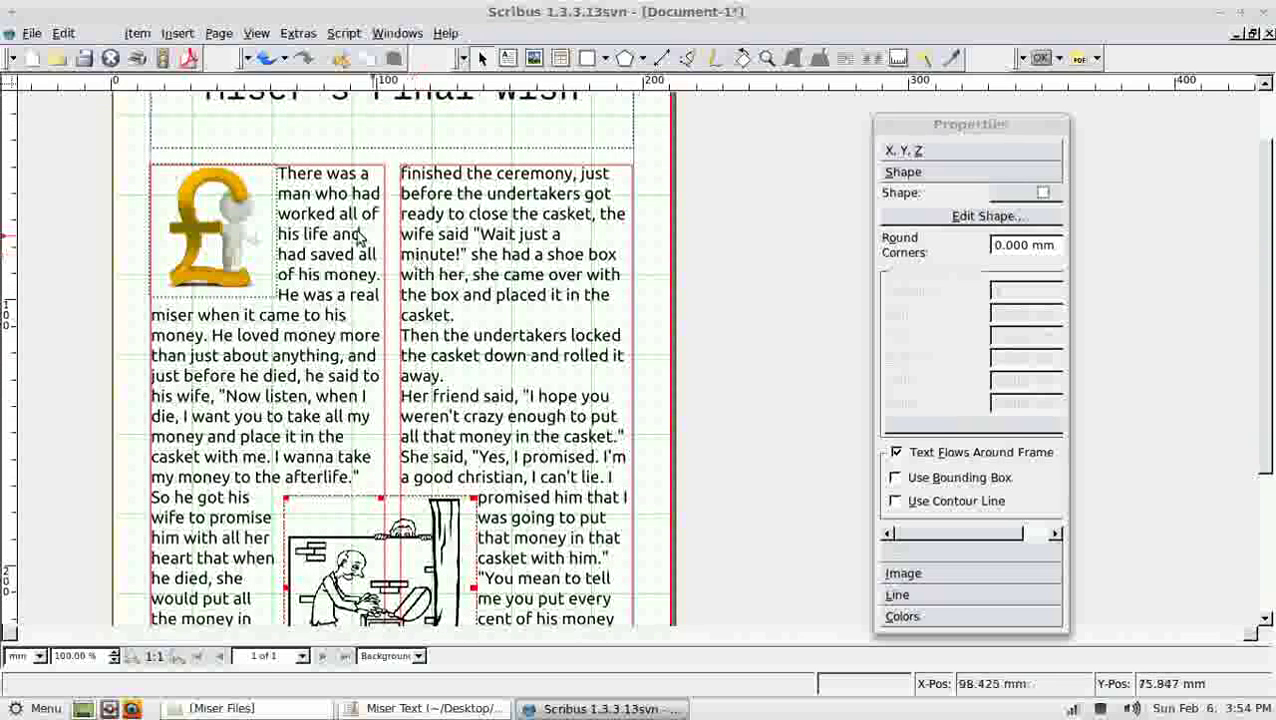
pyautogui.click(30, 36)
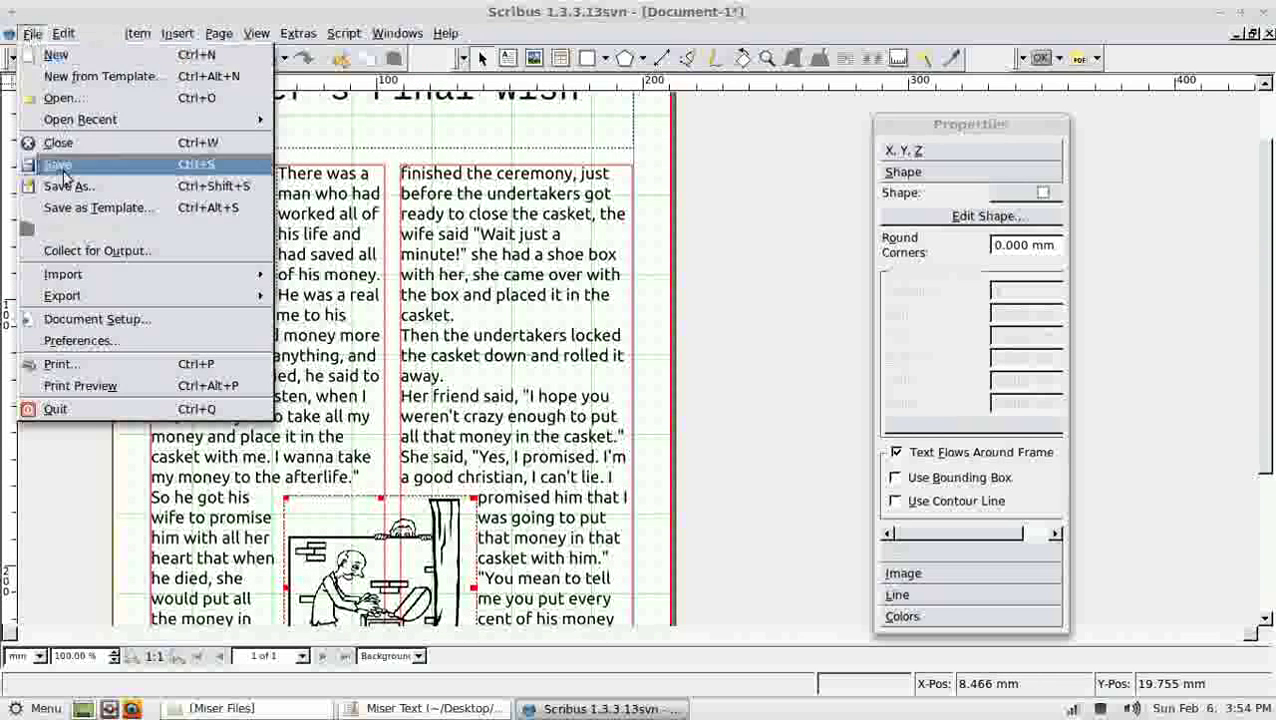
pyautogui.click(69, 388)
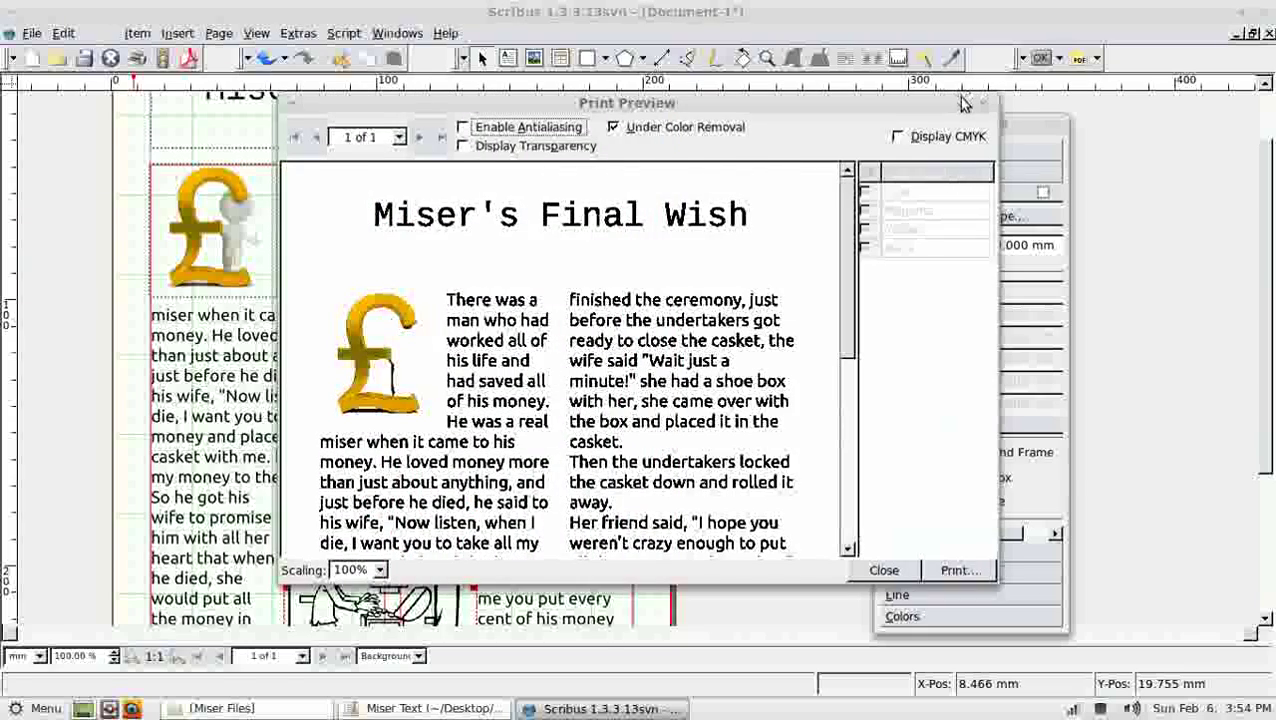
pyautogui.click(963, 103)
pyautogui.scroll(-3, 612, 353)
pyautogui.scroll(3, 645, 340)
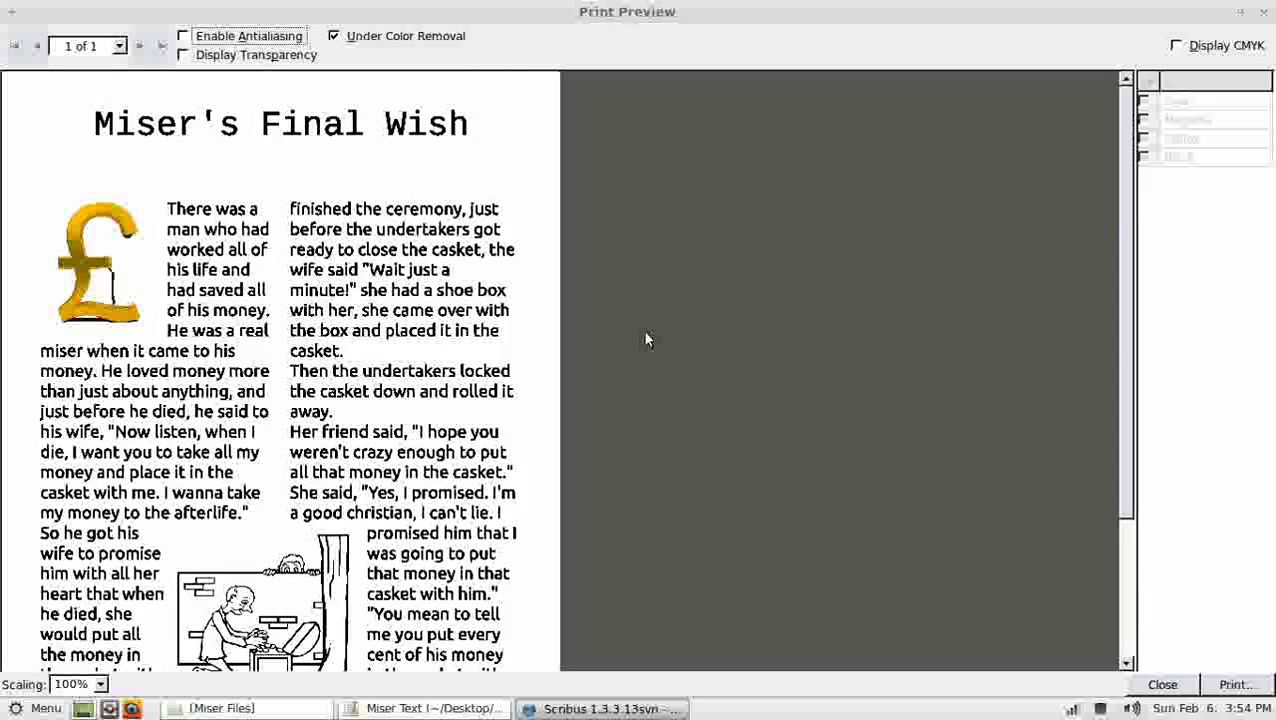
pyautogui.scroll(-3, 646, 336)
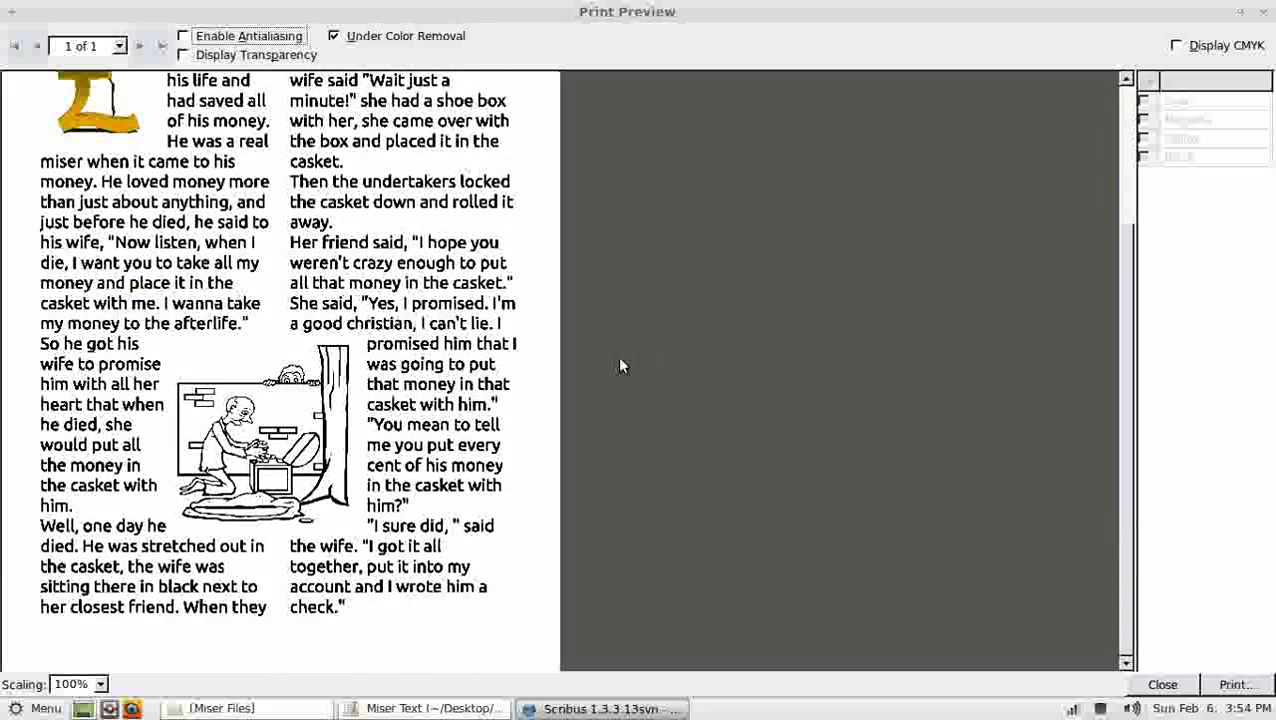
pyautogui.scroll(3, 620, 366)
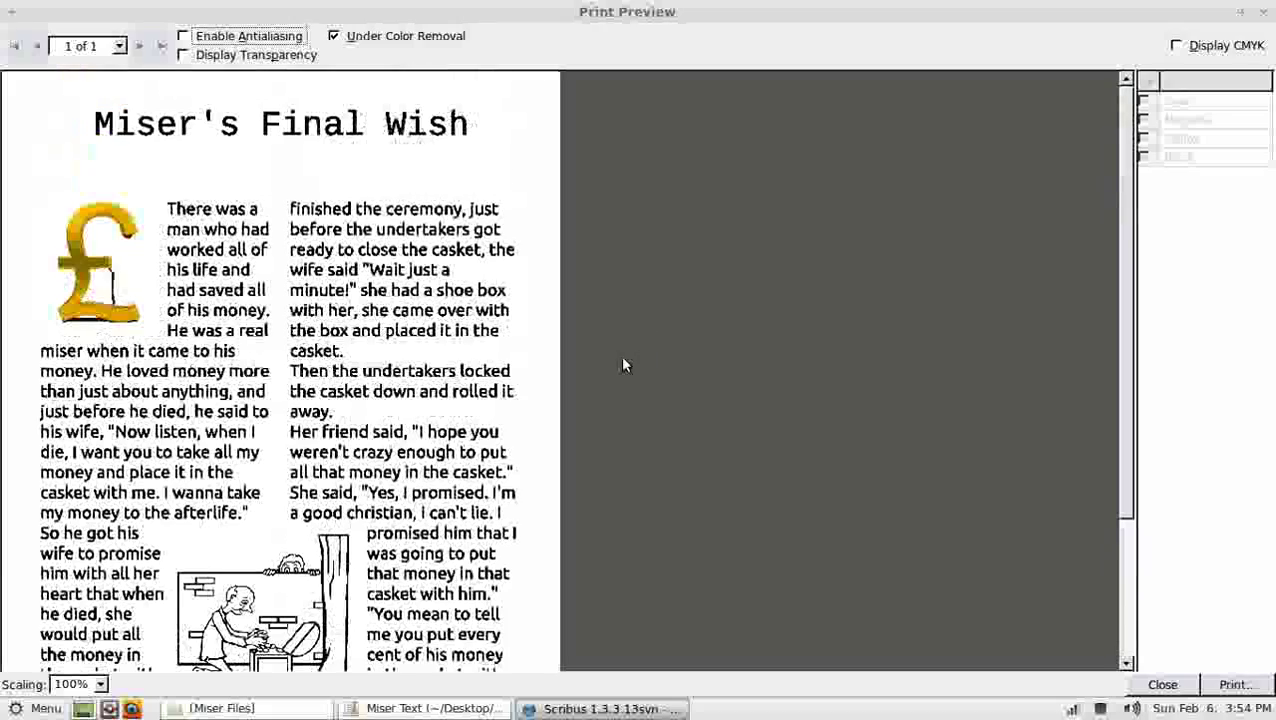
pyautogui.click(1264, 12)
pyautogui.scroll(2, 766, 373)
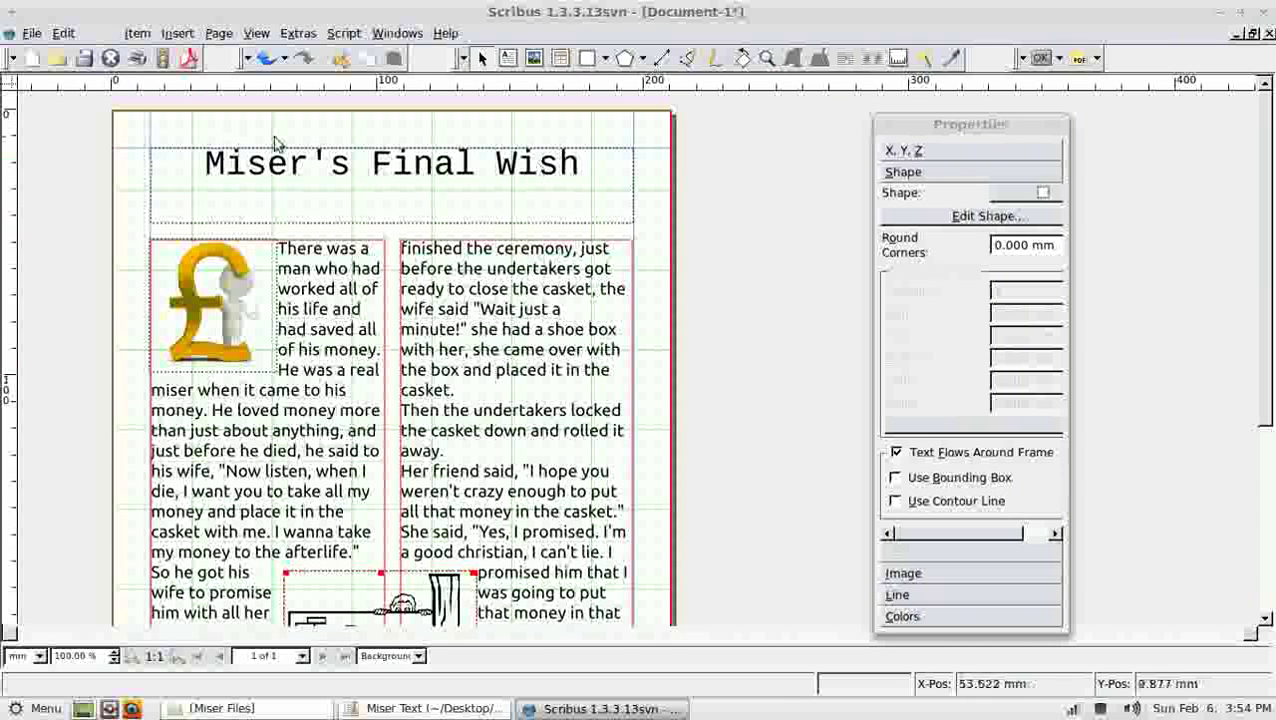
# Step: Draw a wide rectangle banner across the top of the page
pyautogui.click(606, 59)
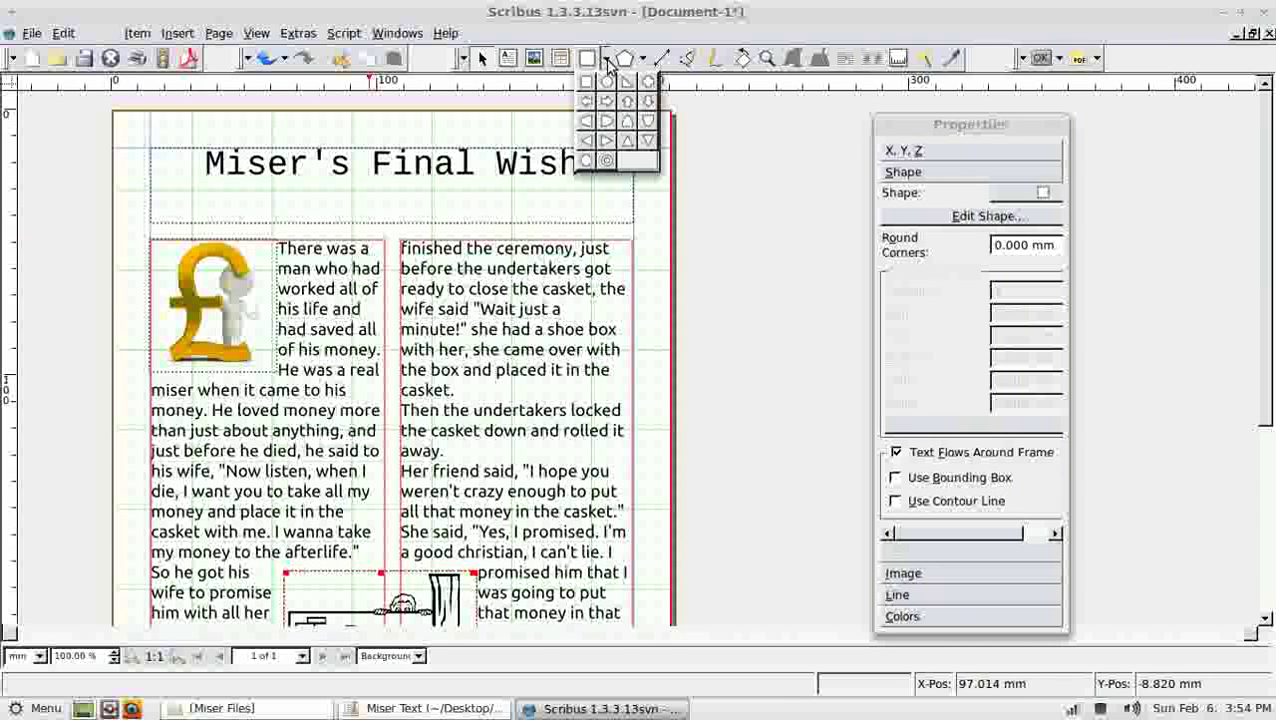
pyautogui.click(588, 86)
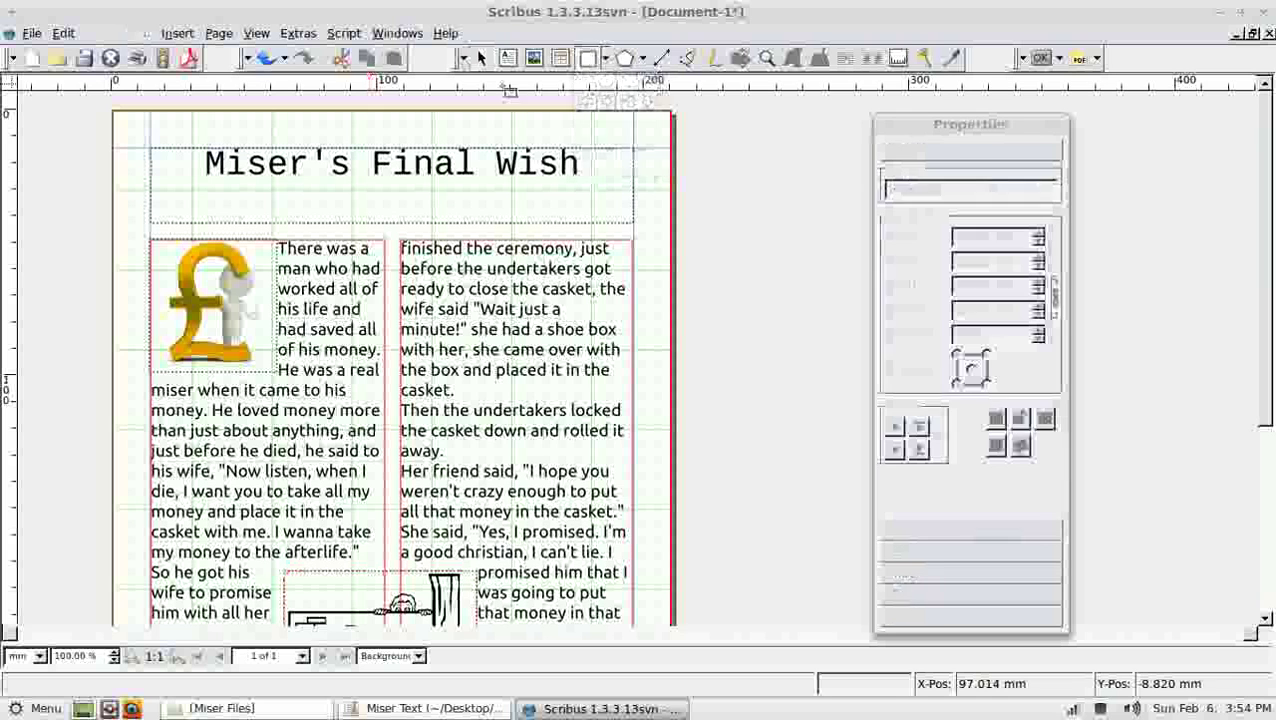
pyautogui.moveTo(150, 147); pyautogui.dragTo(634, 225)
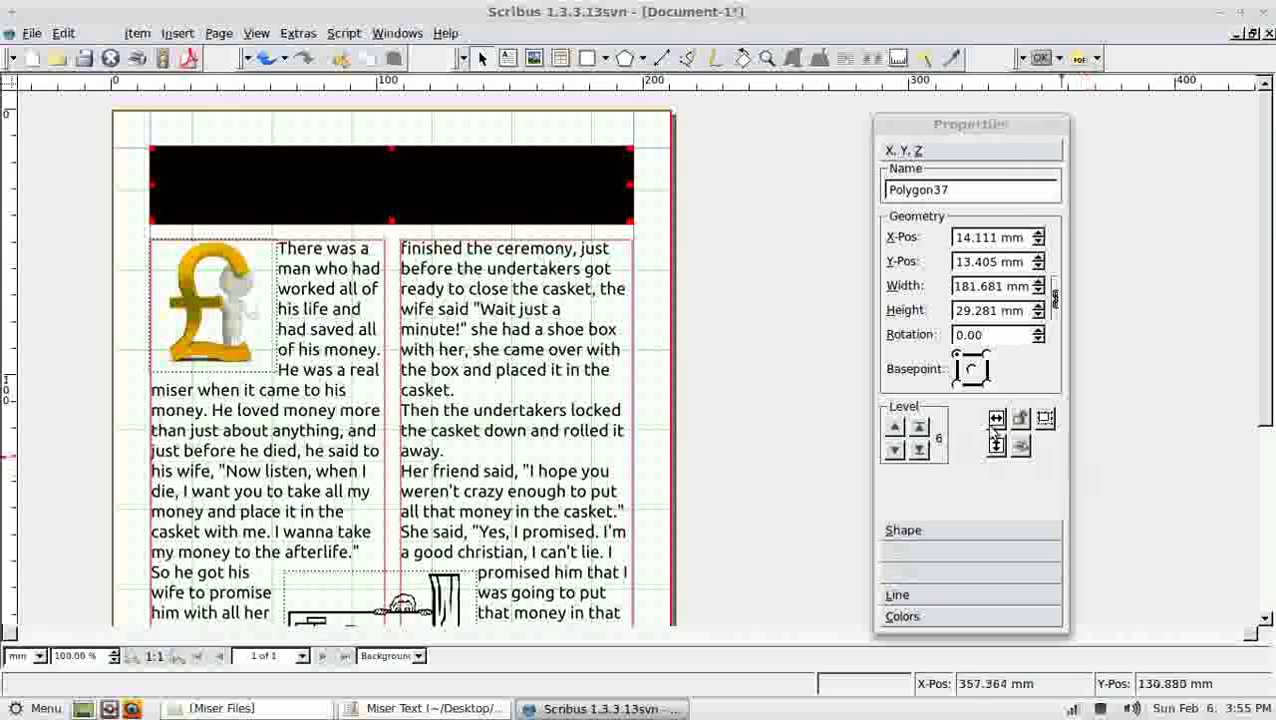
# Step: Fill the banner with Aquamarine2 and give it an Aquamarine4 outline
pyautogui.click(919, 618)
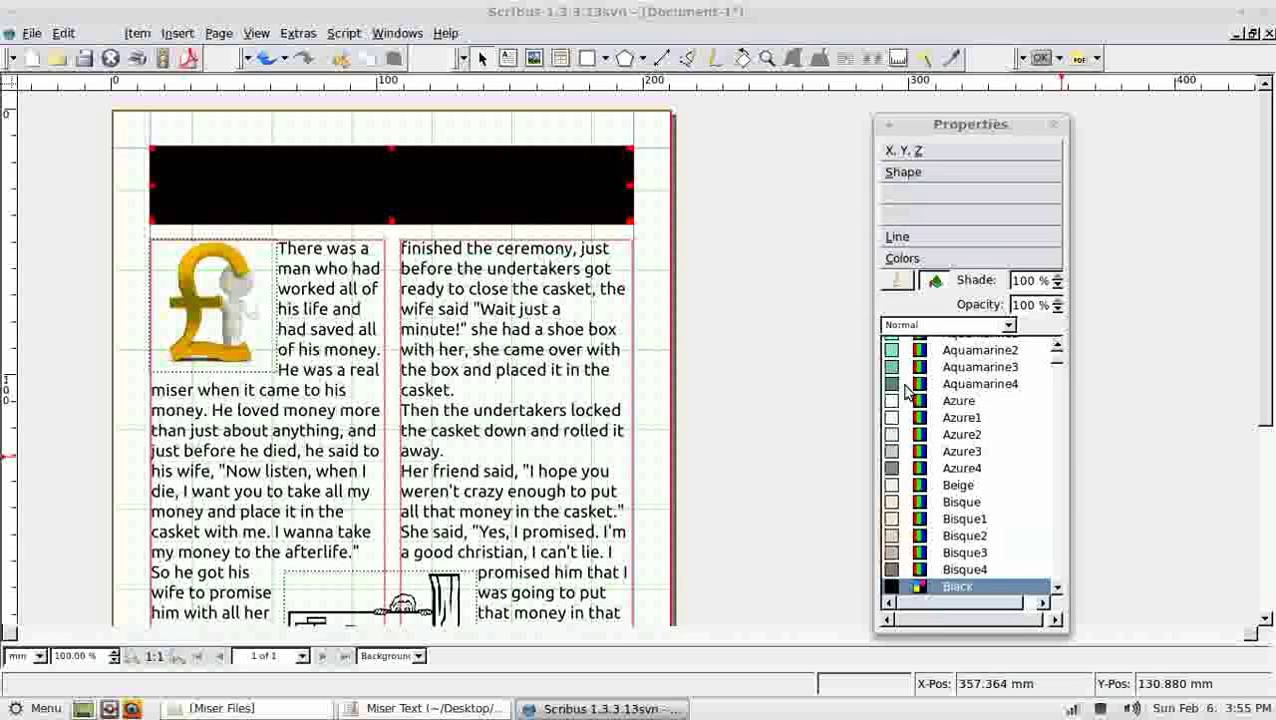
pyautogui.click(896, 352)
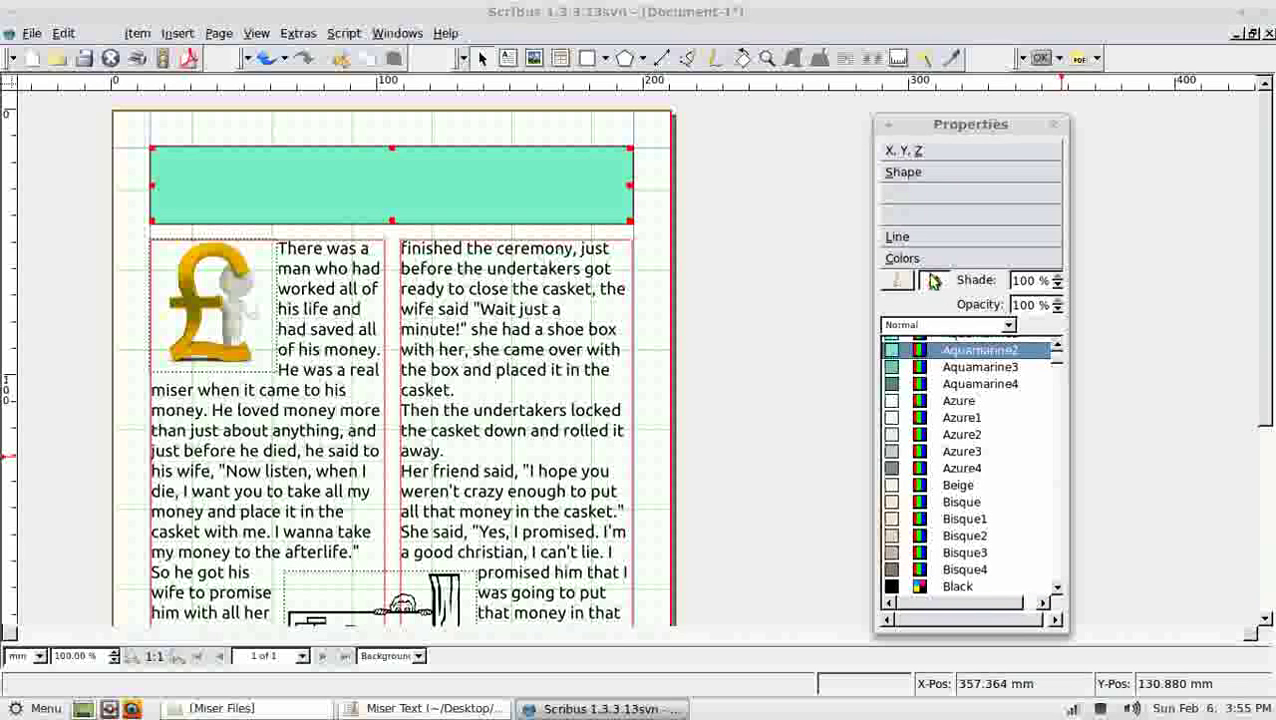
pyautogui.click(895, 281)
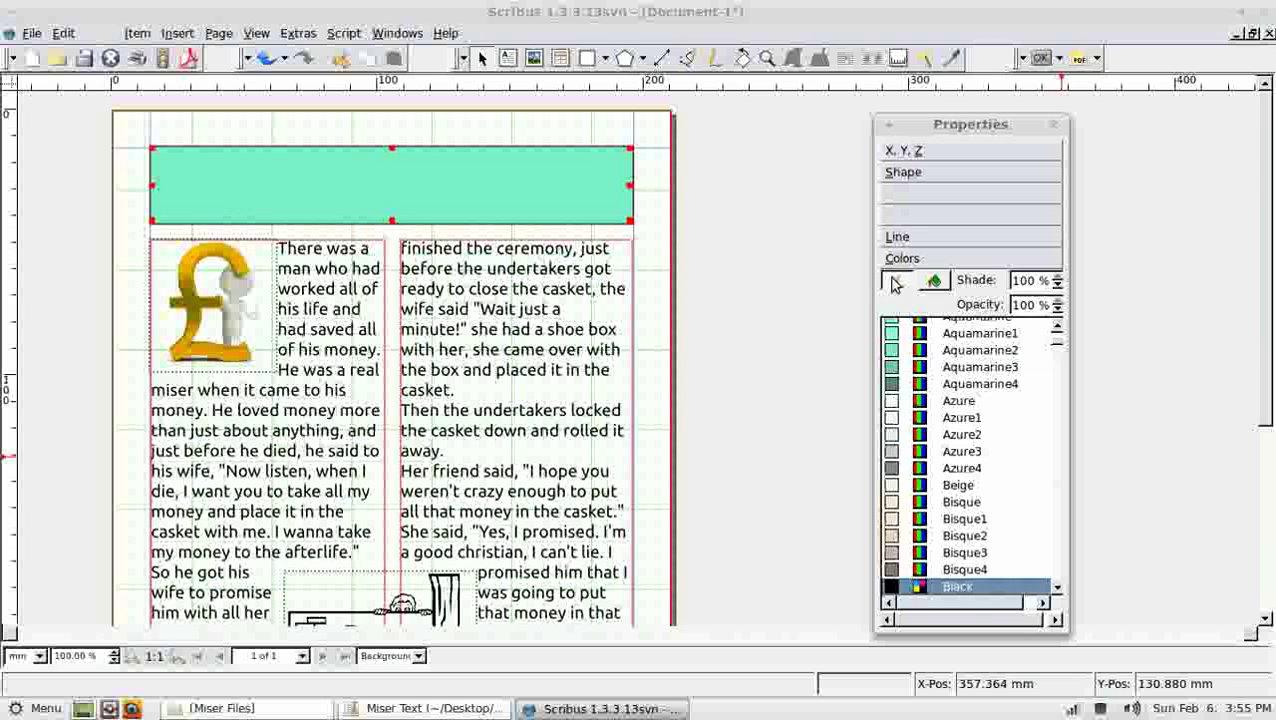
pyautogui.click(890, 386)
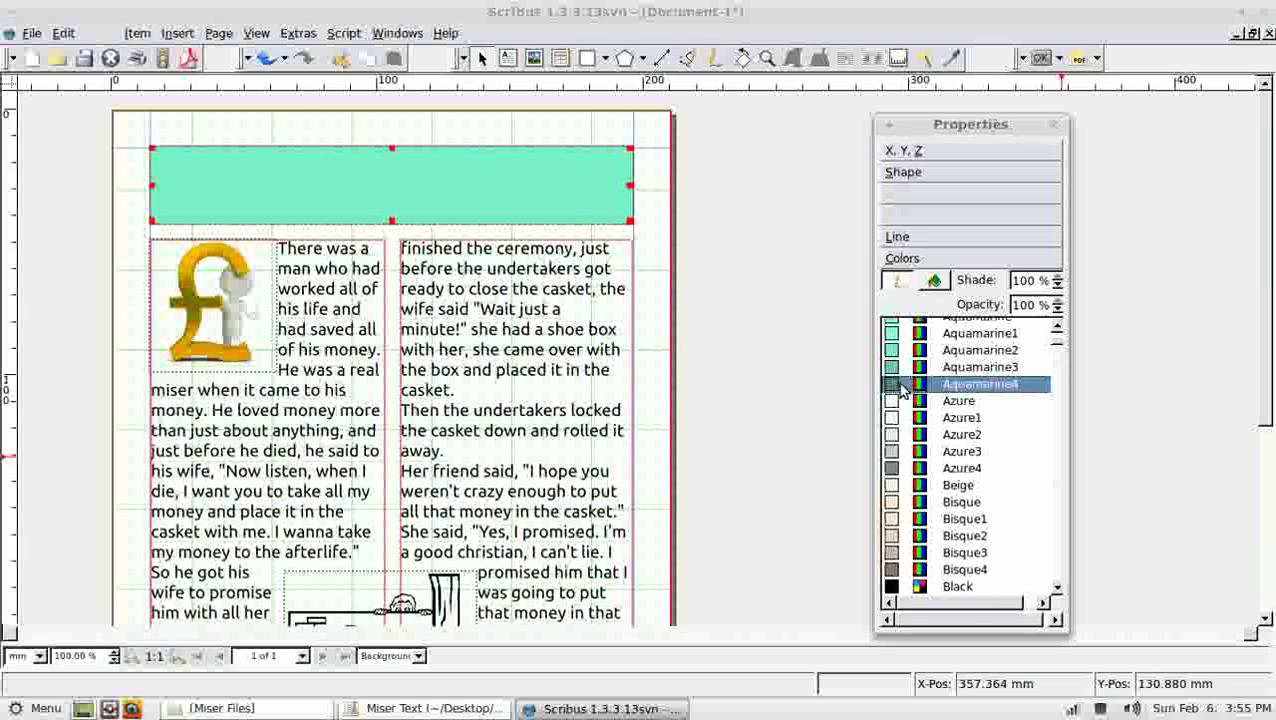
# Step: Set the banner's outline width to 4 pt
pyautogui.click(970, 237)
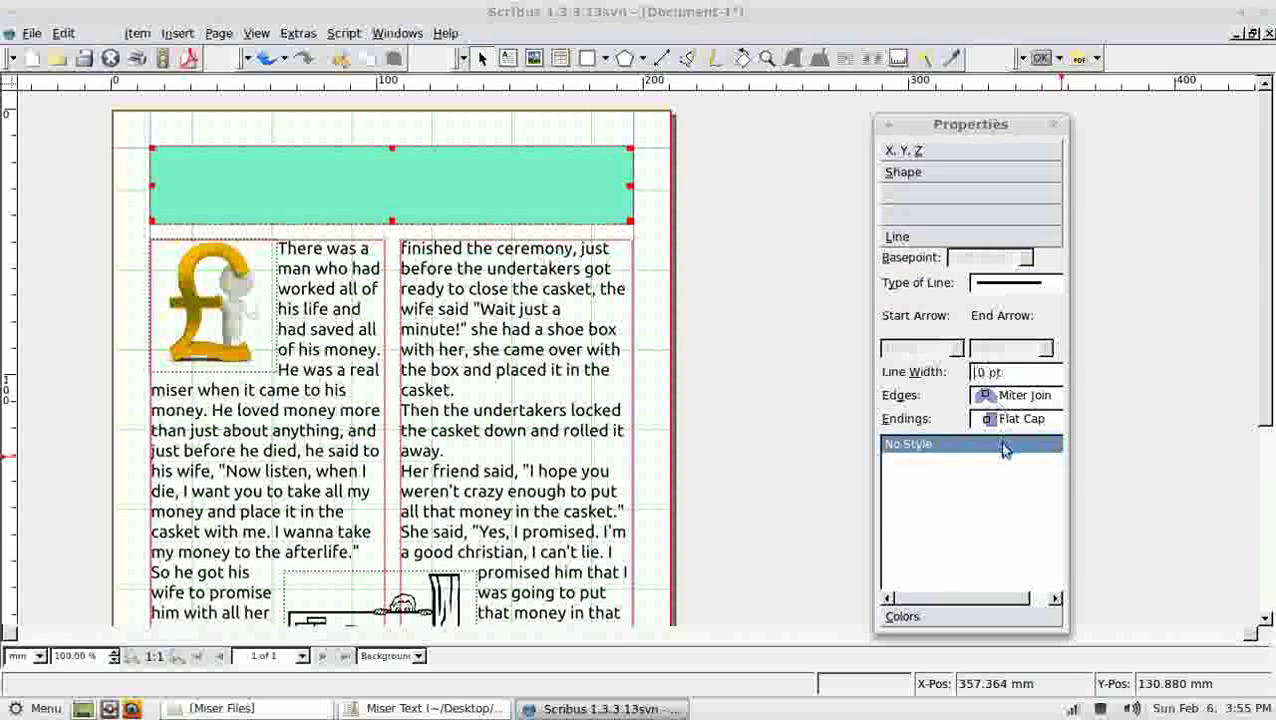
pyautogui.press('Up')
pyautogui.press('Up')
pyautogui.press('Up')
pyautogui.press('Up')
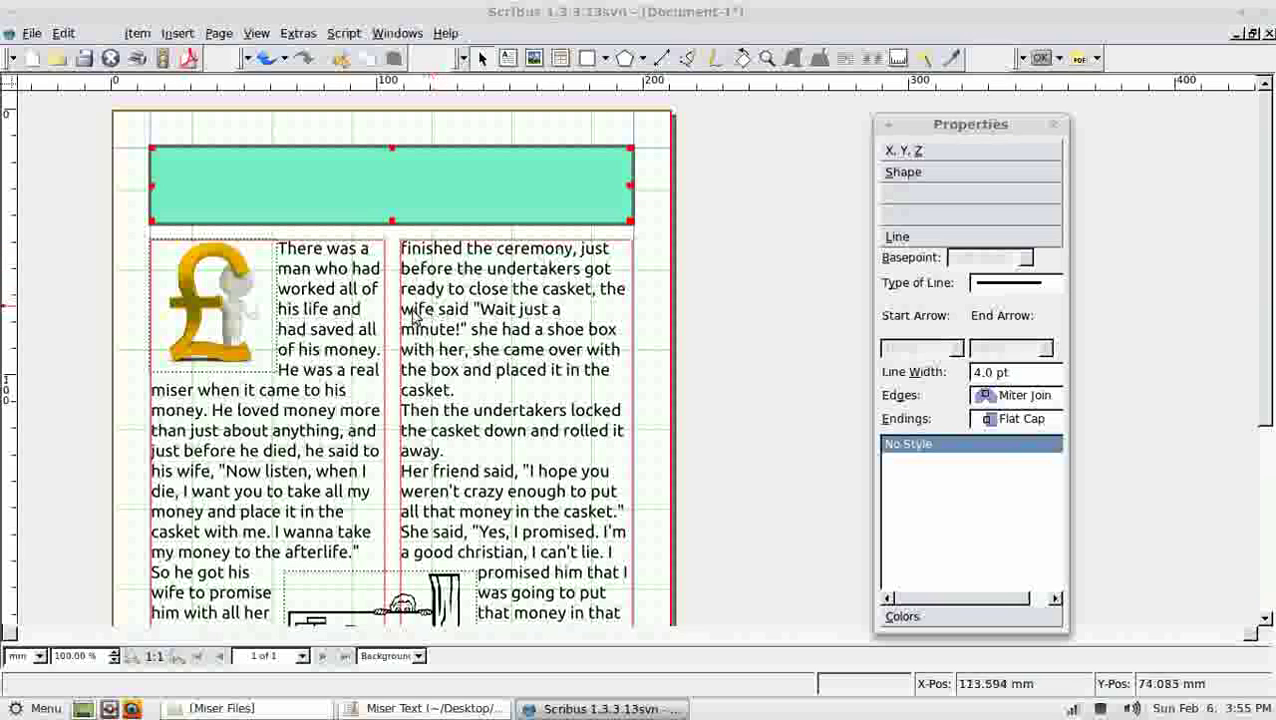
pyautogui.click(501, 180)
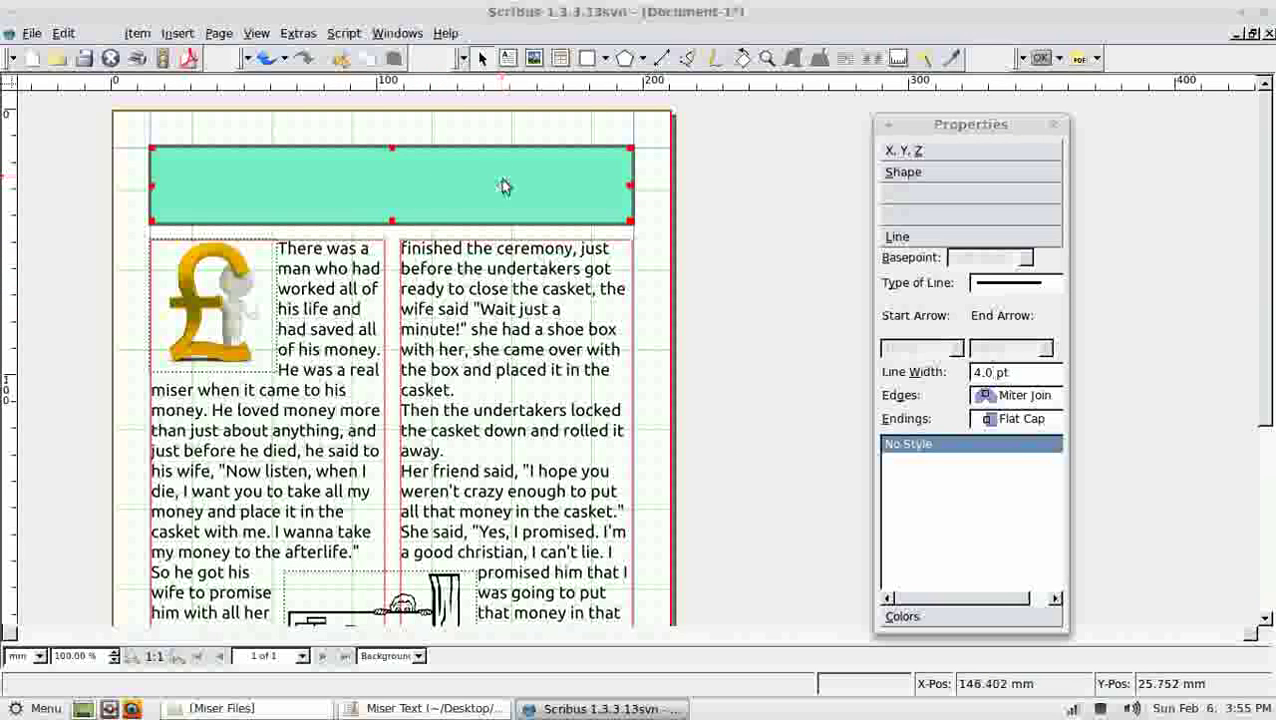
# Step: Lower the banner to the bottom so it sits behind the title text
pyautogui.rightClick(504, 186)
pyautogui.moveTo(560, 325)
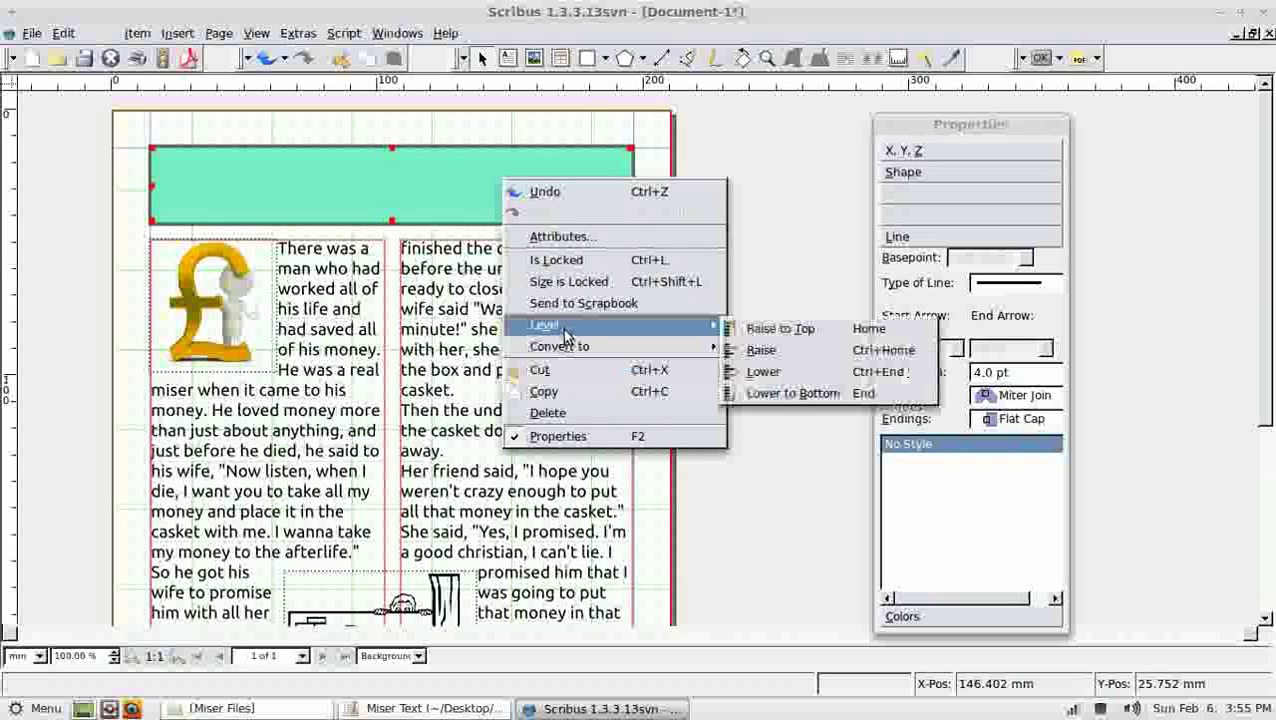
pyautogui.click(805, 396)
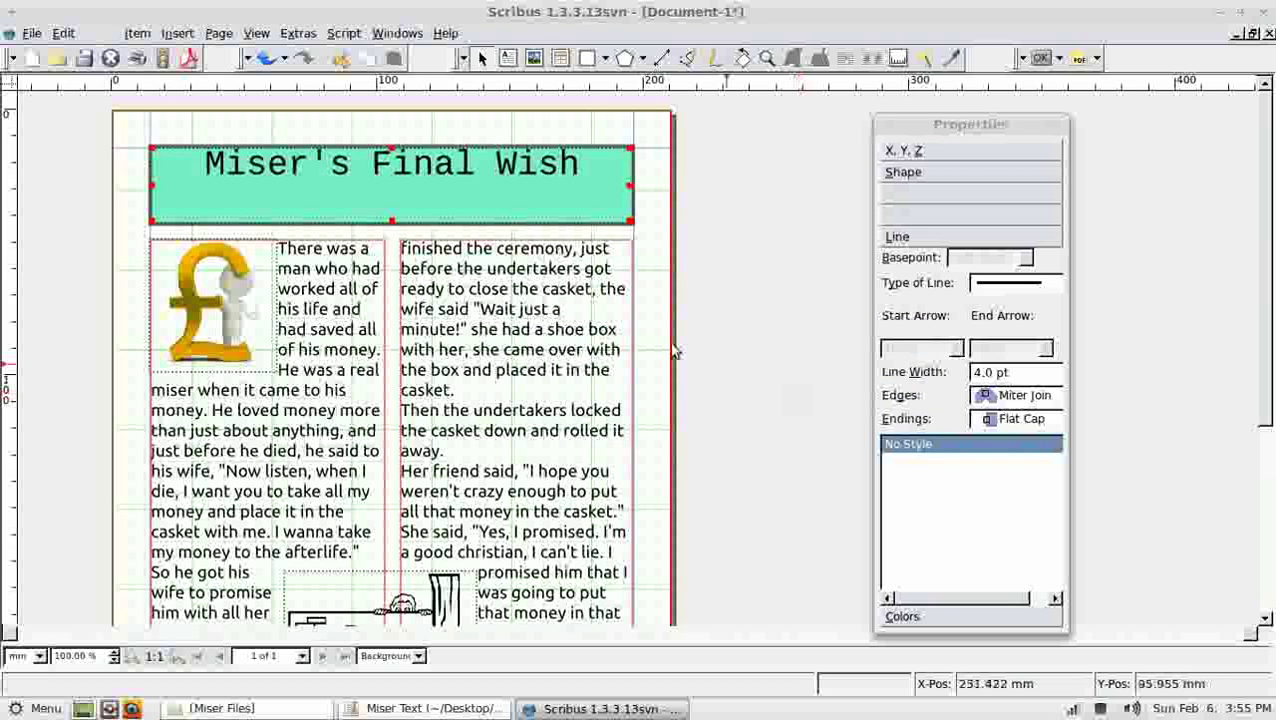
# Step: Move and shorten the title frame so Miser's Final Wish is centred within the banner
pyautogui.click(475, 165)
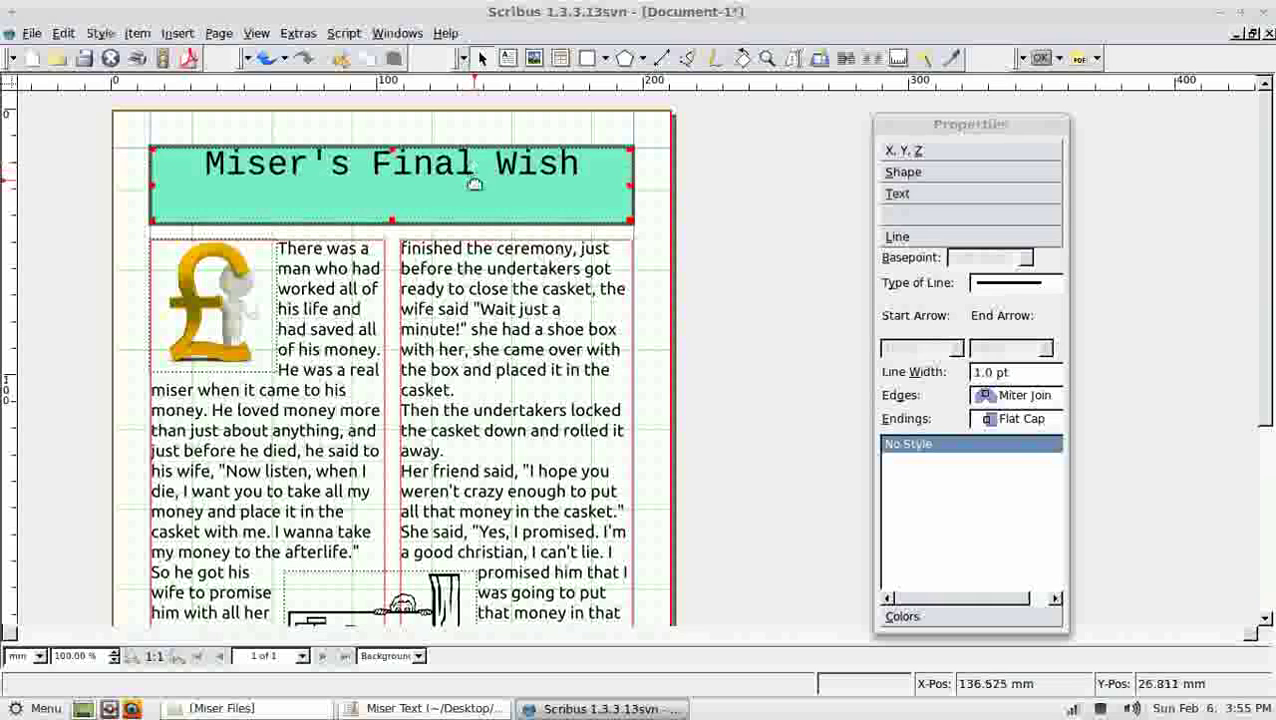
pyautogui.moveTo(475, 185); pyautogui.dragTo(478, 185)
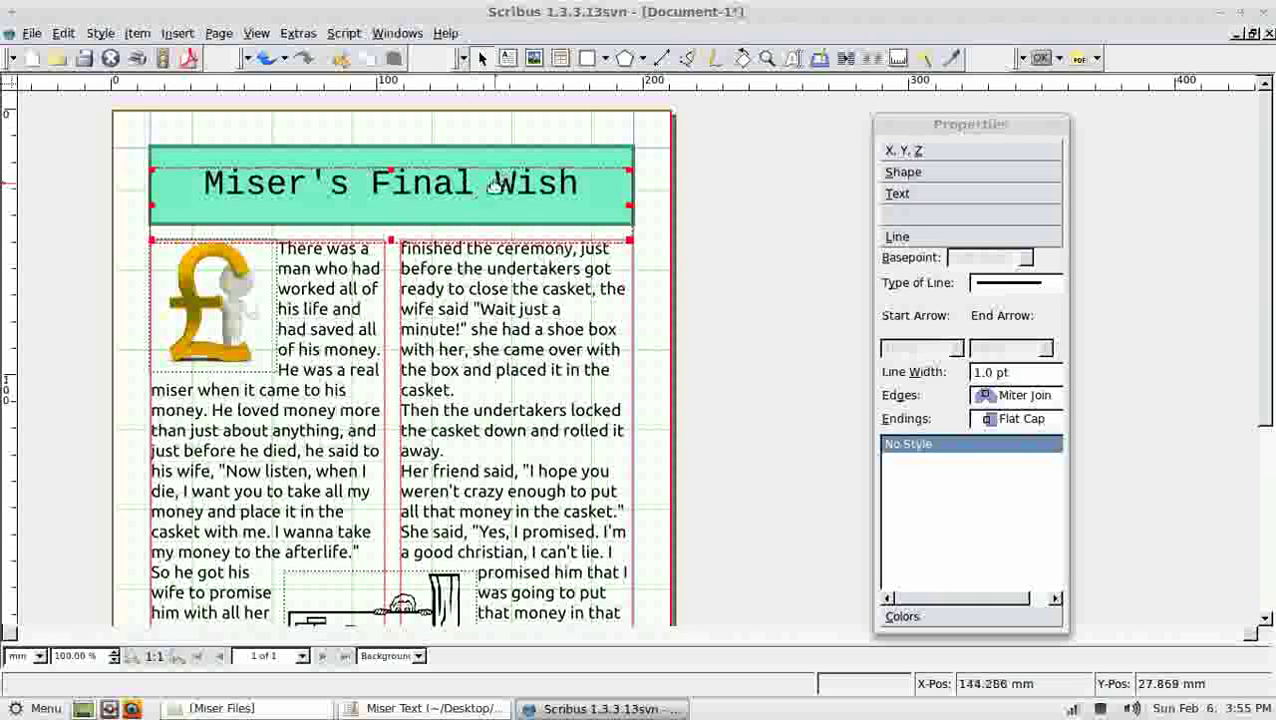
pyautogui.moveTo(392, 230); pyautogui.dragTo(393, 210)
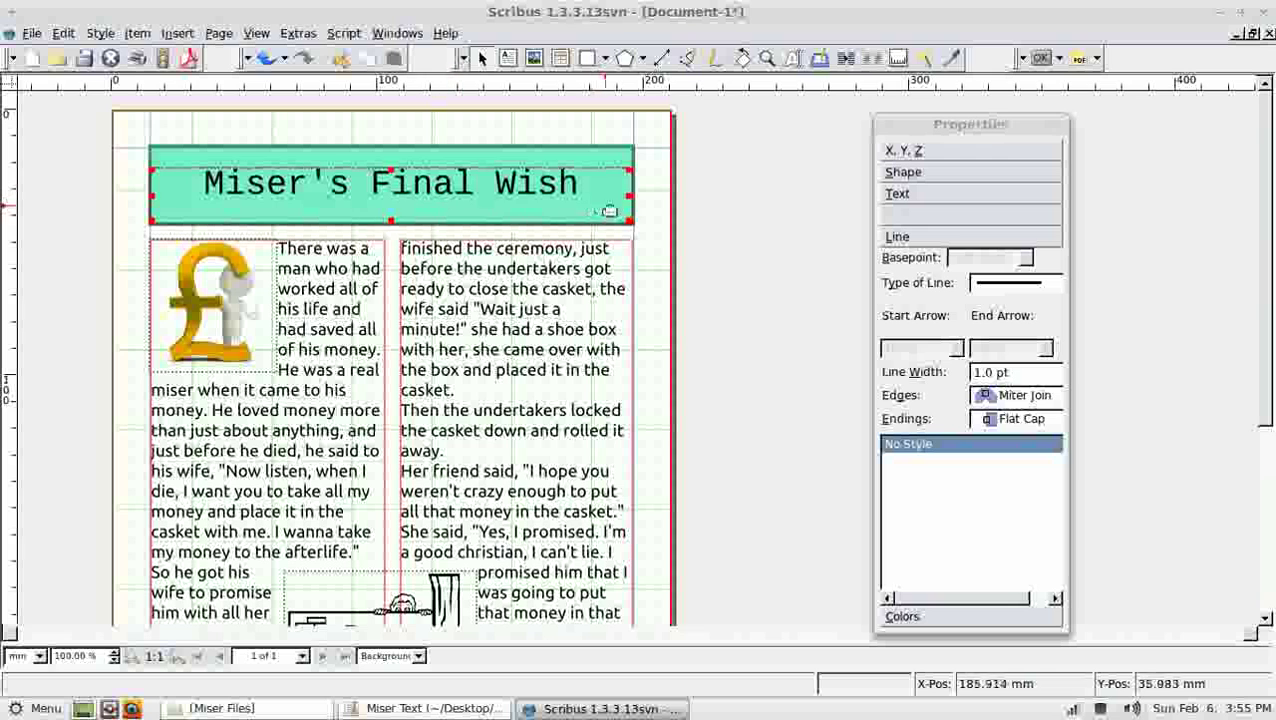
pyautogui.click(660, 249)
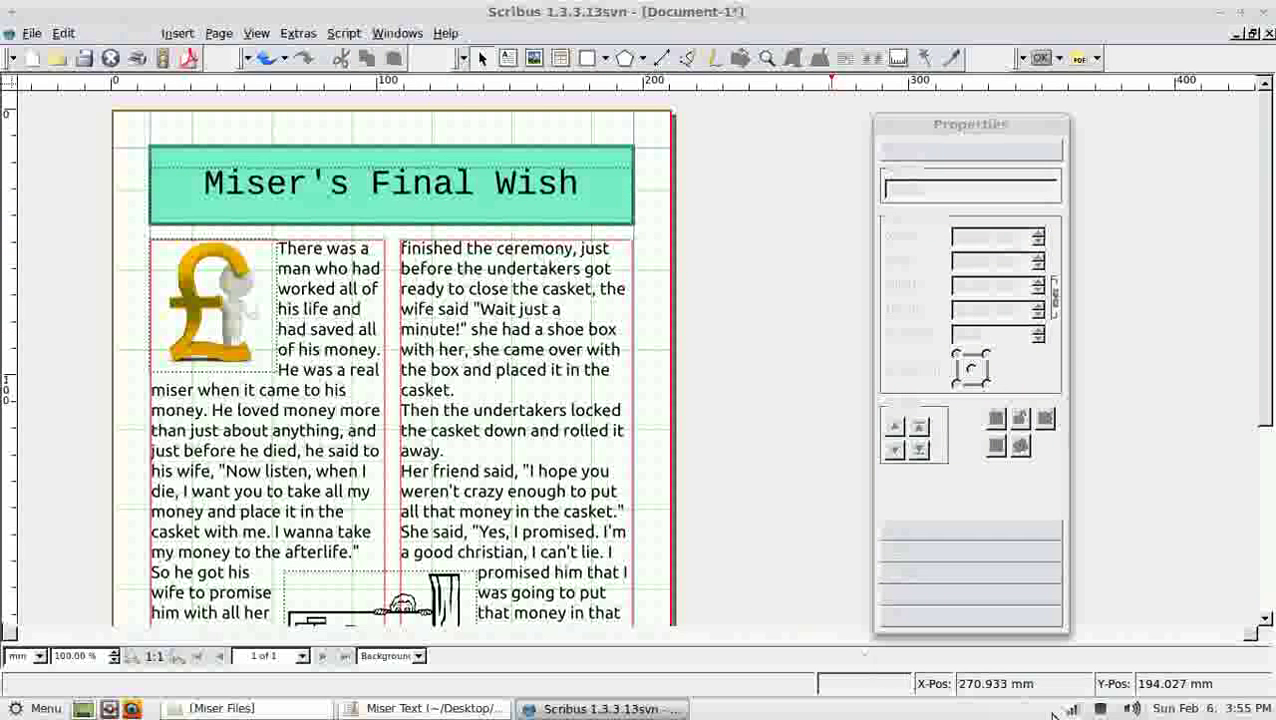
# Step: Save the poster as miser.sla in the Desktop's Miser Files folder
pyautogui.rightClick(1100, 708)
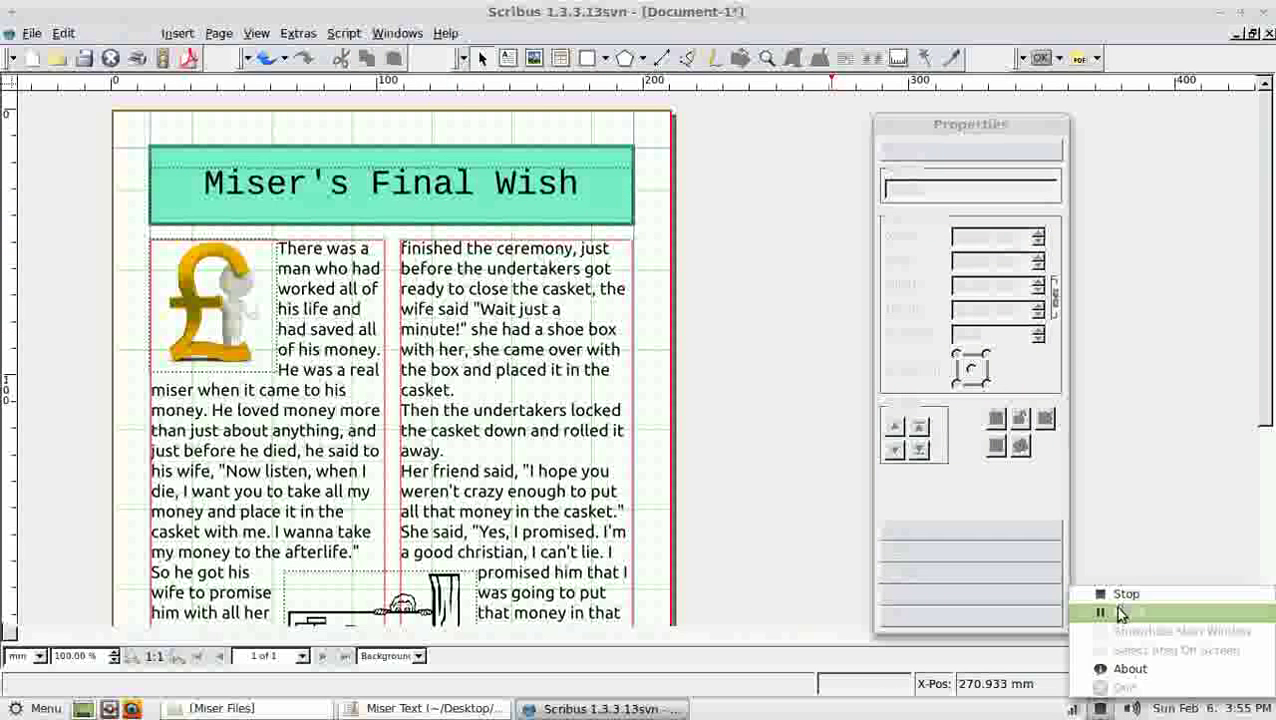
pyautogui.click(1100, 612)
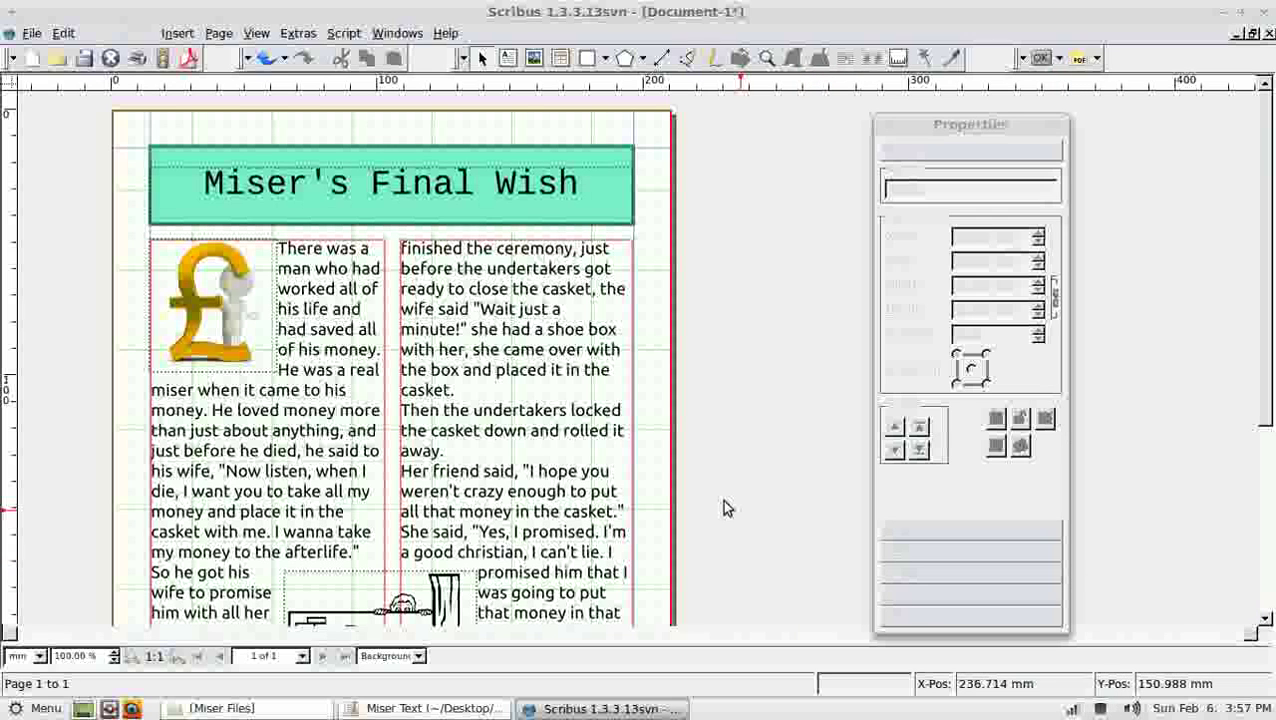
pyautogui.click(86, 60)
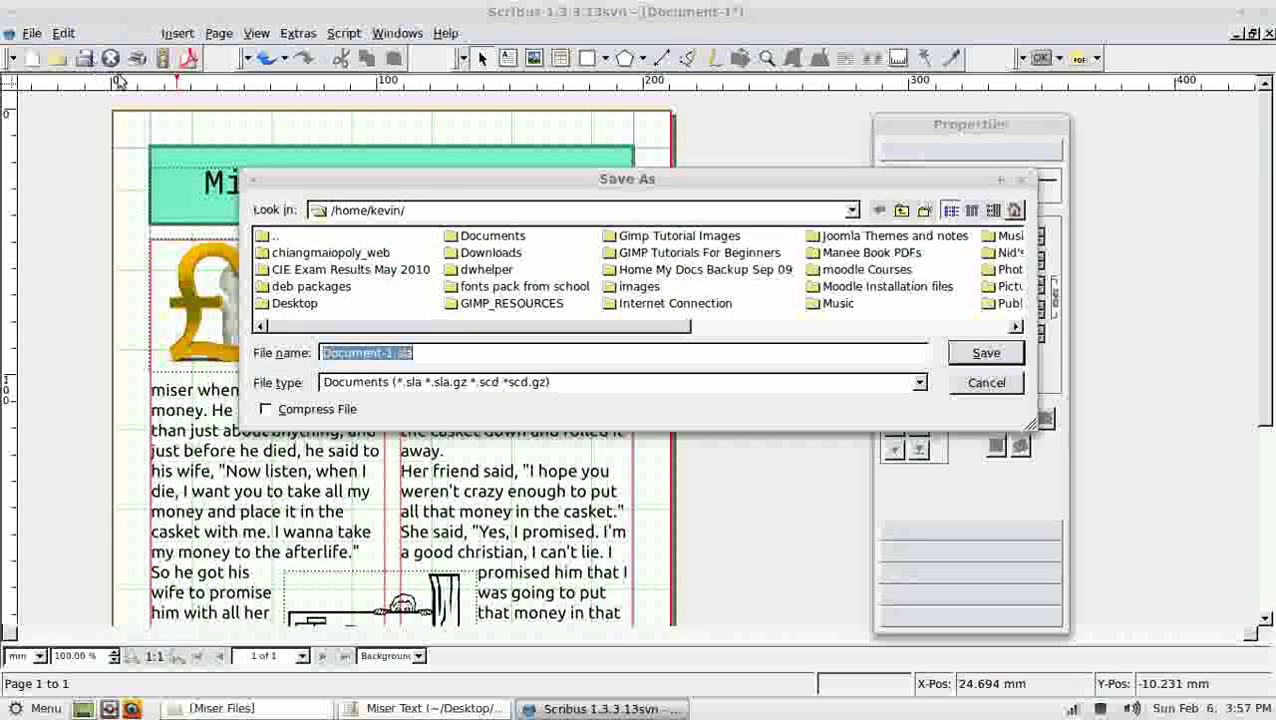
pyautogui.doubleClick(294, 303)
pyautogui.doubleClick(300, 270)
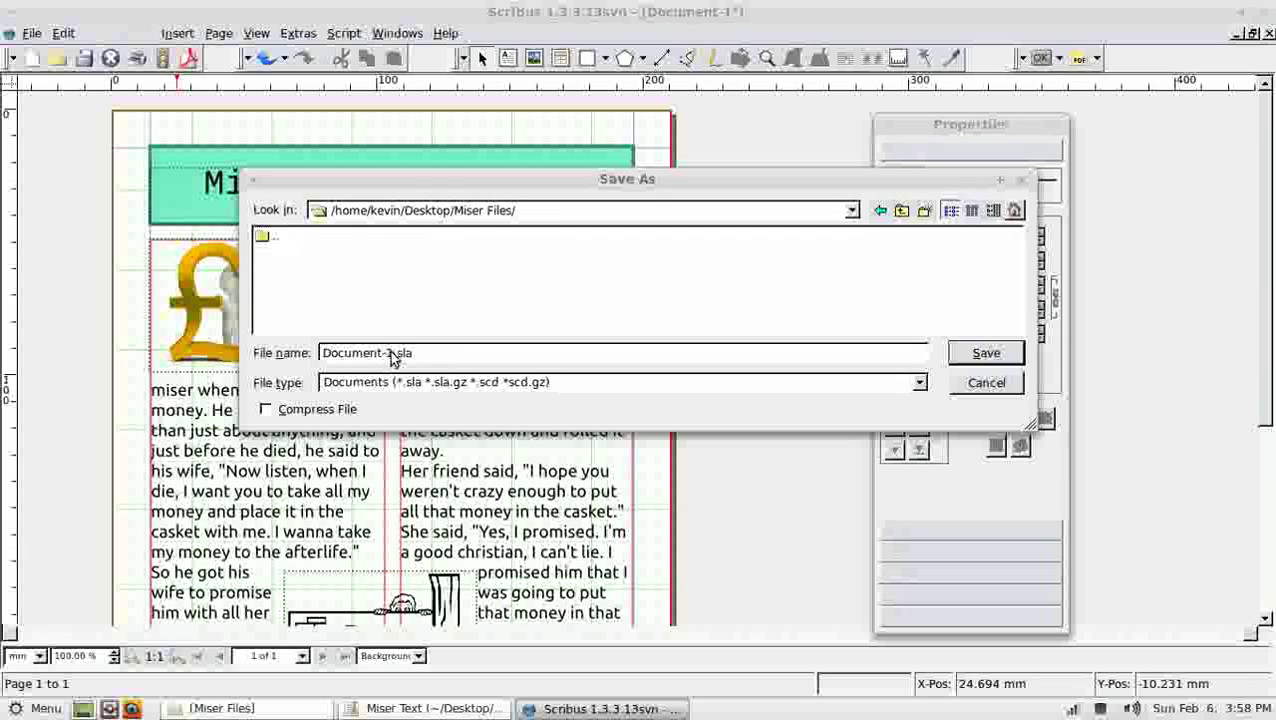
pyautogui.moveTo(395, 358); pyautogui.dragTo(278, 356)
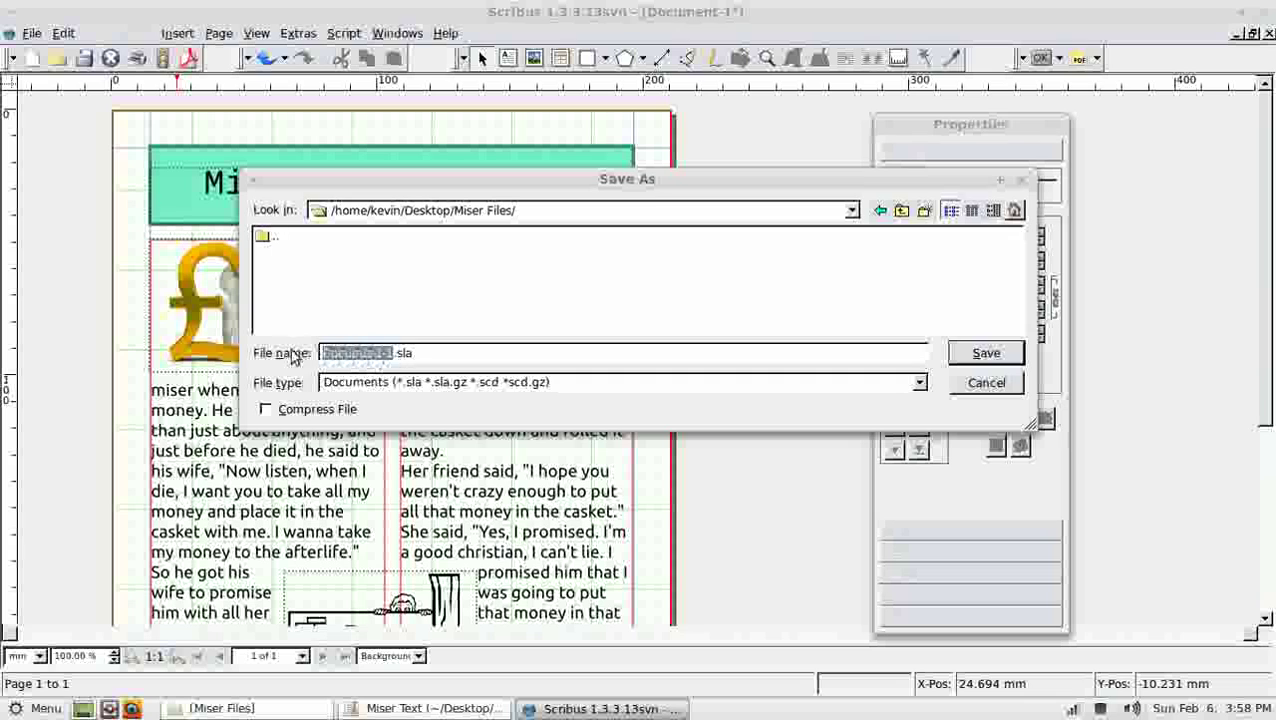
pyautogui.write('miser')
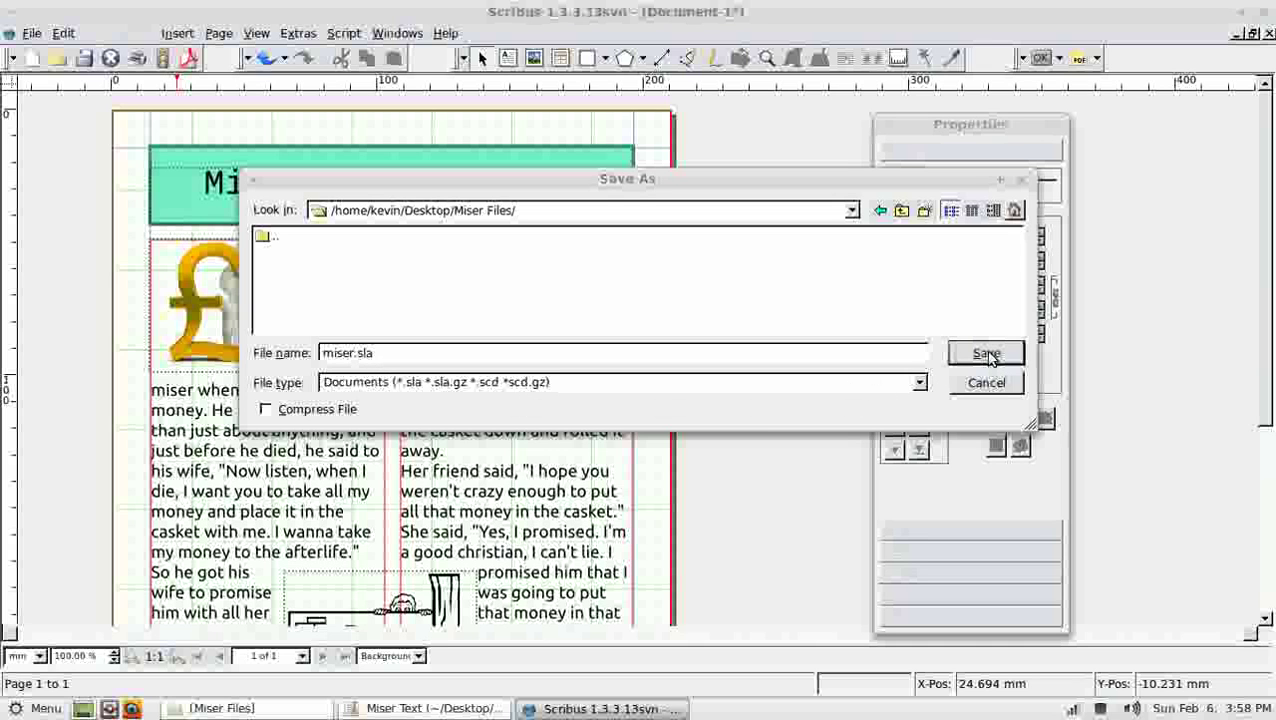
pyautogui.click(986, 354)
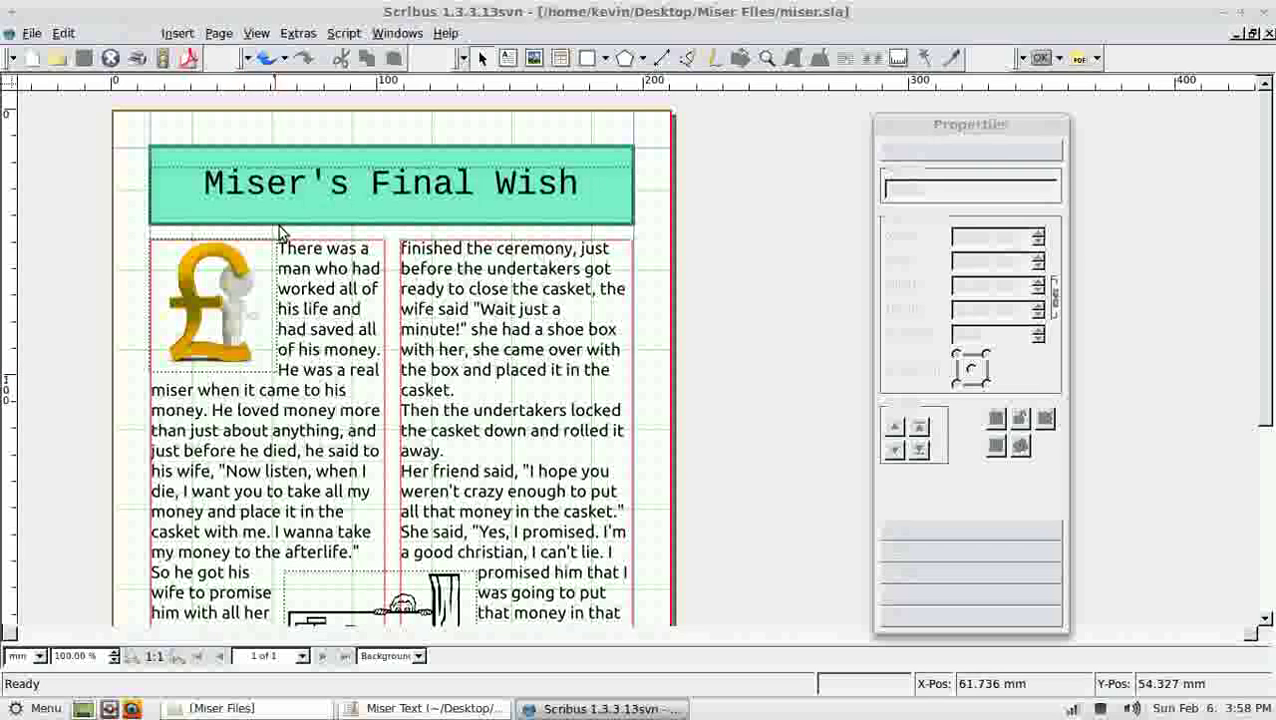
# Step: Export miser.pdf to the Desktop using the default PDF settings
pyautogui.click(190, 59)
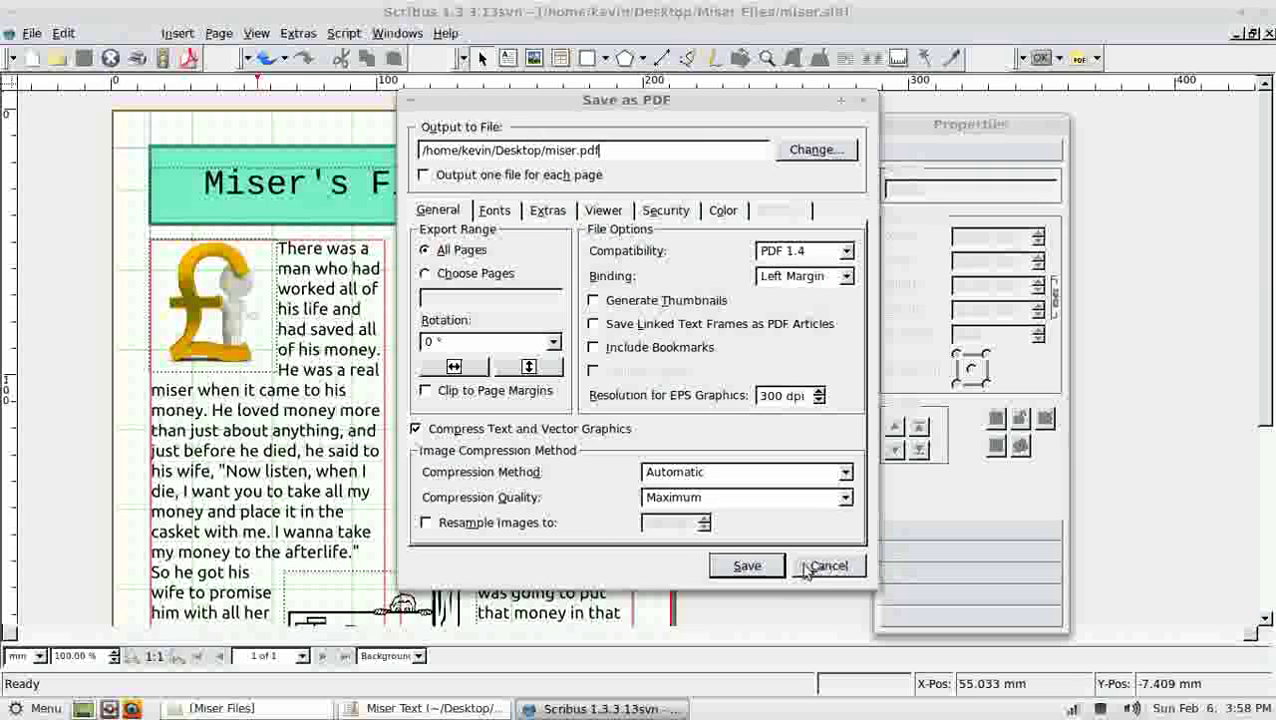
pyautogui.click(740, 570)
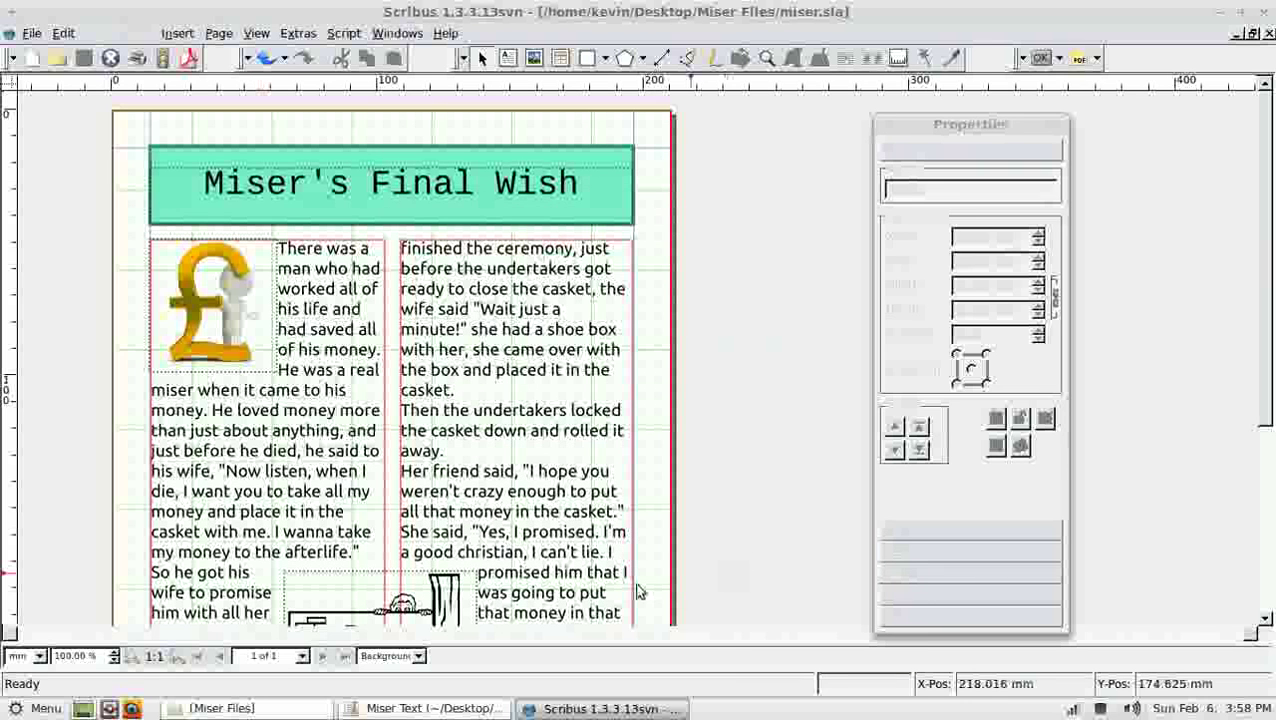
# Step: Open miser.pdf from the desktop in Document Viewer and review the finished poster
pyautogui.click(83, 708)
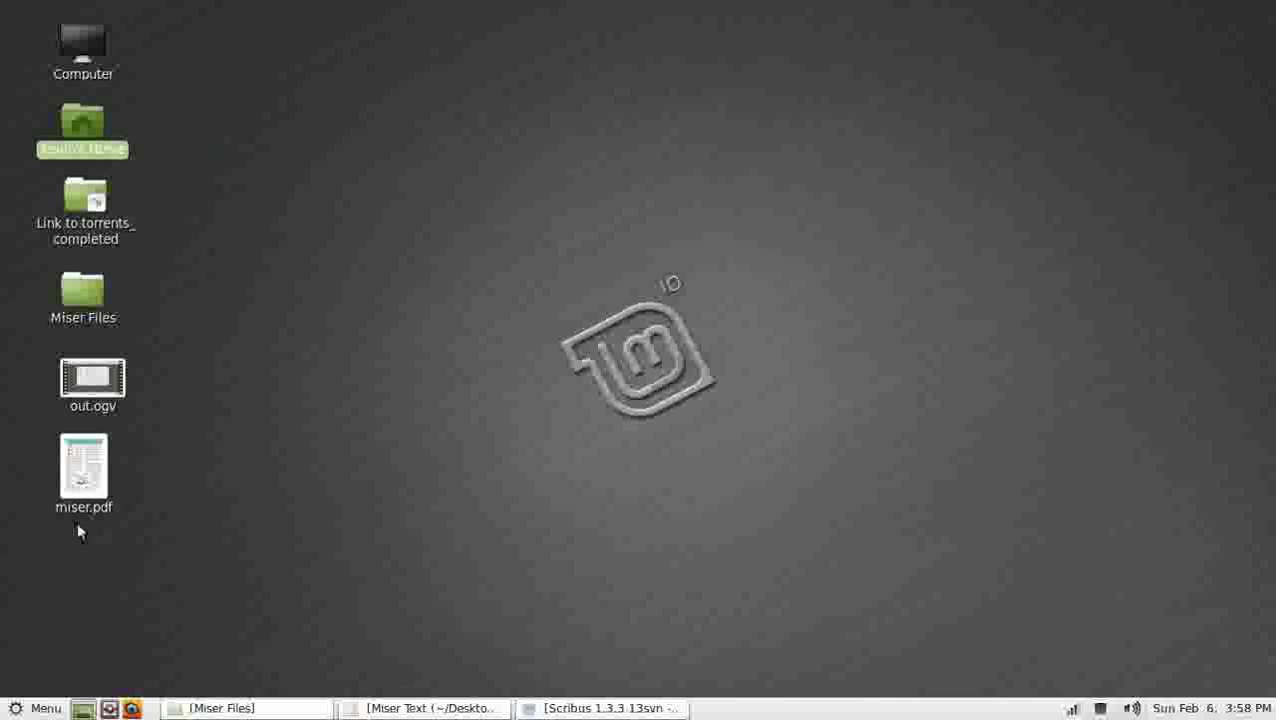
pyautogui.doubleClick(94, 470)
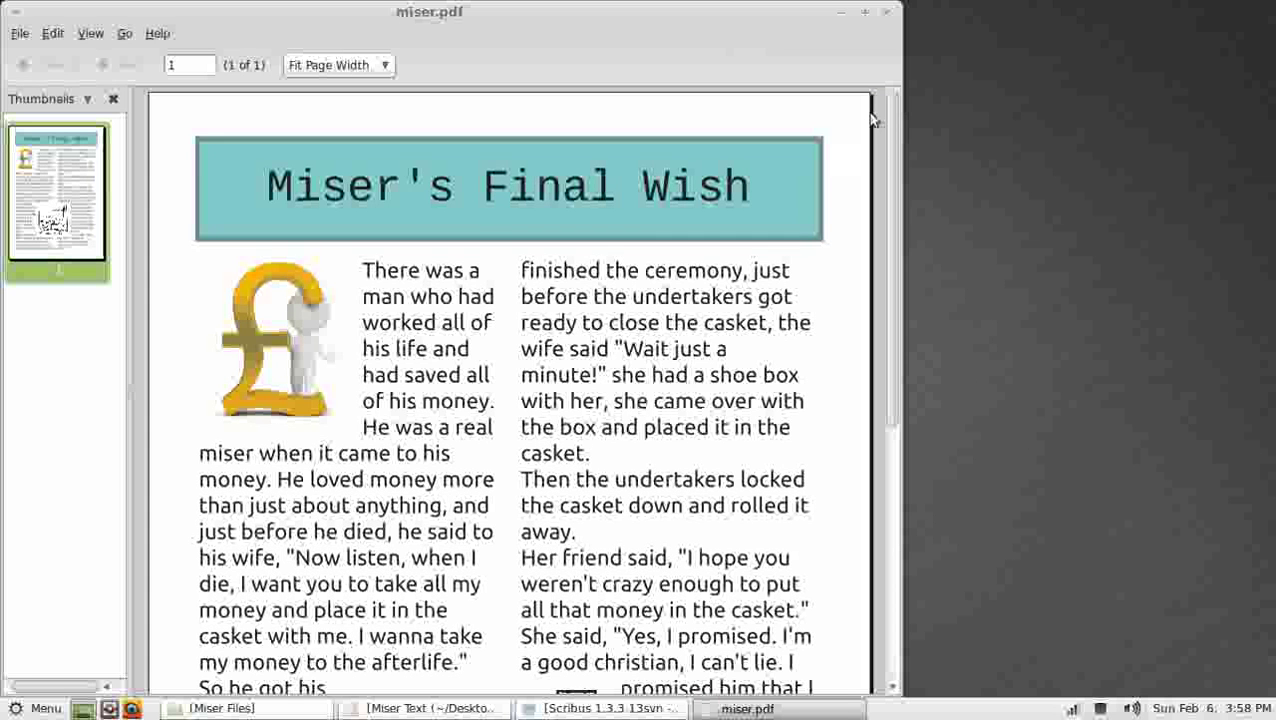
pyautogui.moveTo(895, 117)
pyautogui.mouseDown()
pyautogui.moveTo(922, 494)
pyautogui.moveTo(906, 105)
pyautogui.mouseUp()
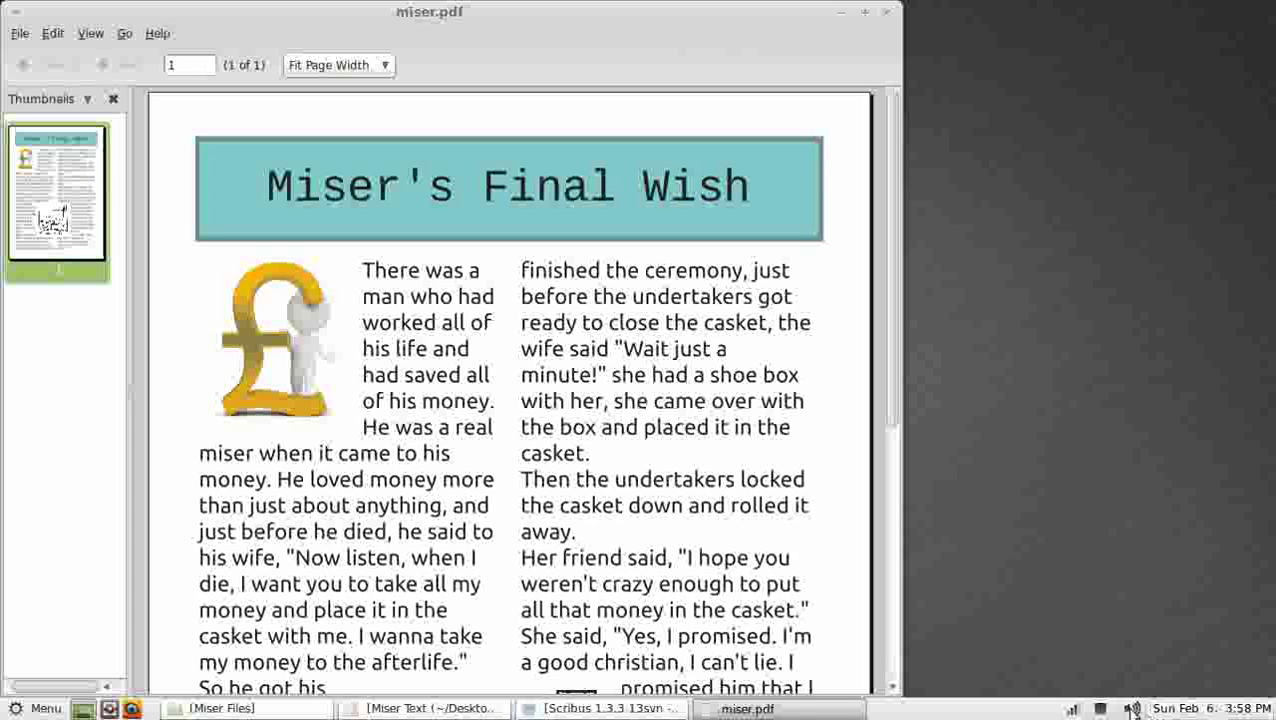
pyautogui.click(1102, 708)
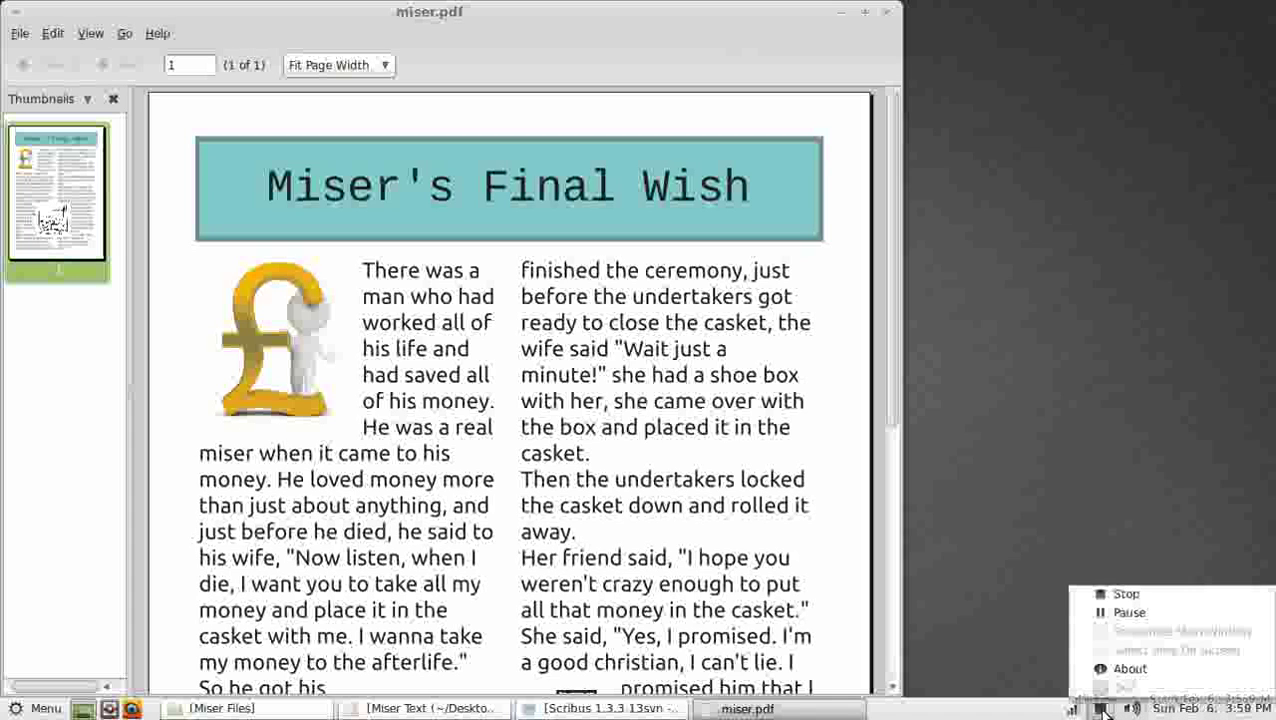